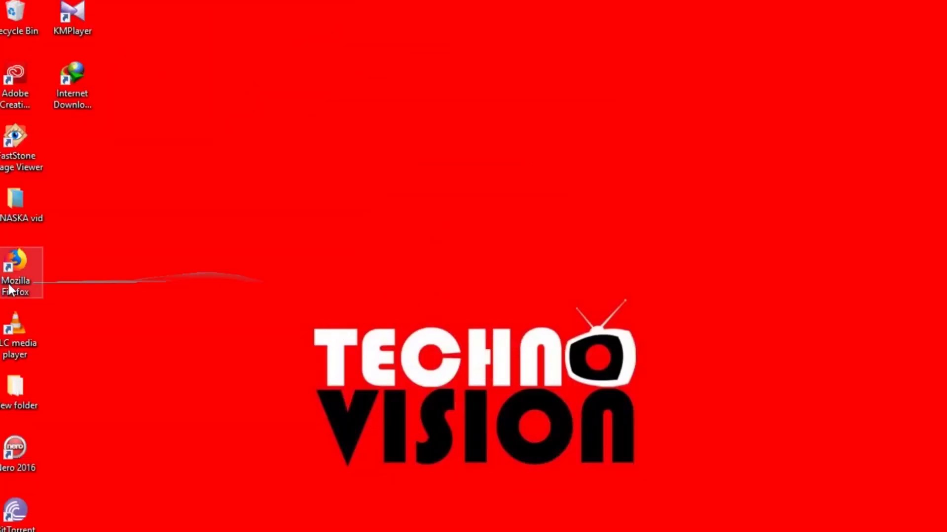
Launch Mozilla Firefox from its desktop shortcut
double_click(19, 265)
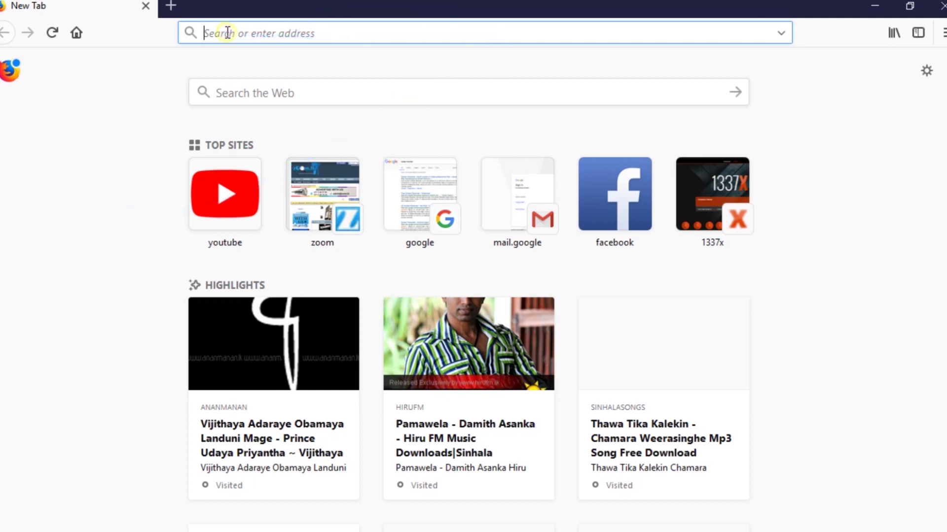
Search for '1337x' from the Firefox address bar to reach the site
text(1)
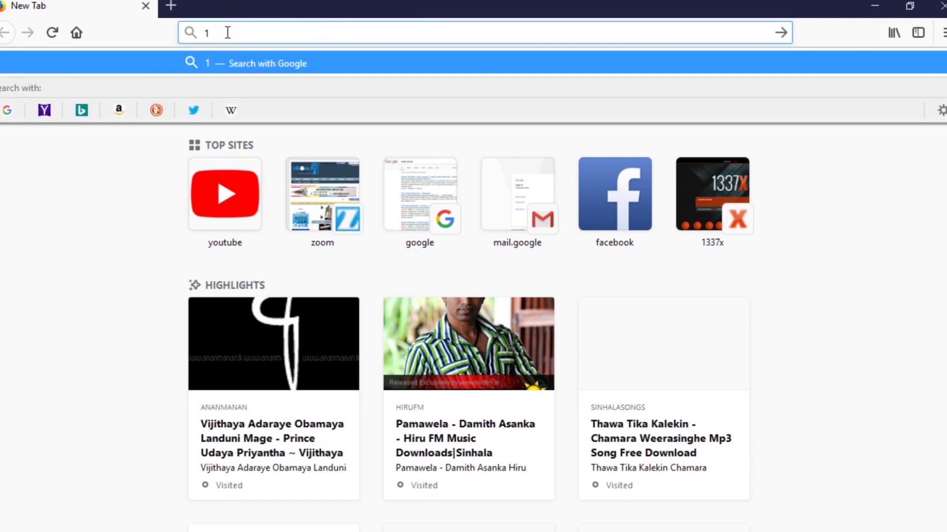
text(337)
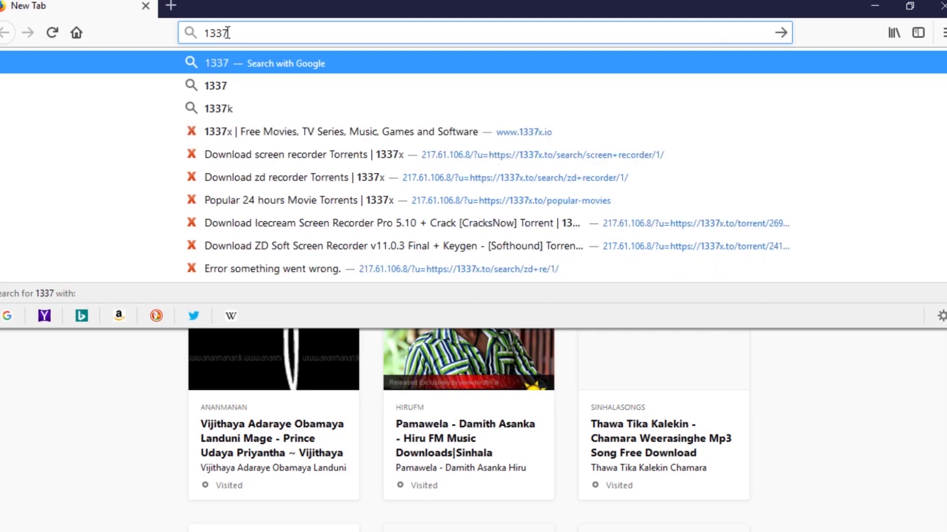
text(x)
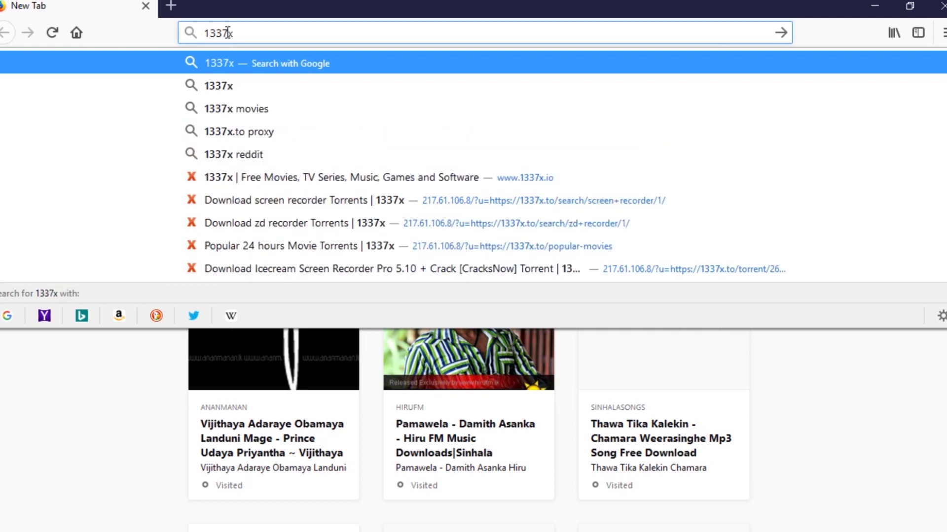
key(Return)
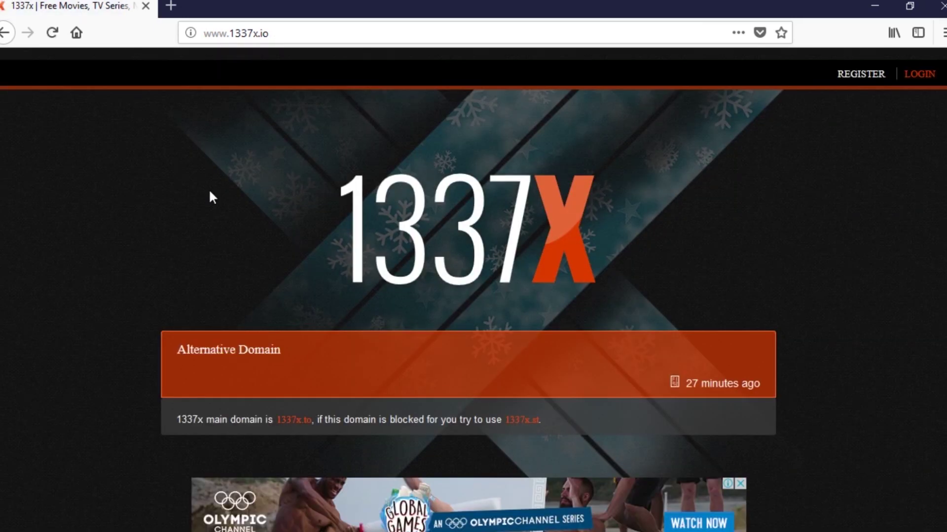
Restore the Firefox window and stretch its edges to fill the whole screen
click(921, 9)
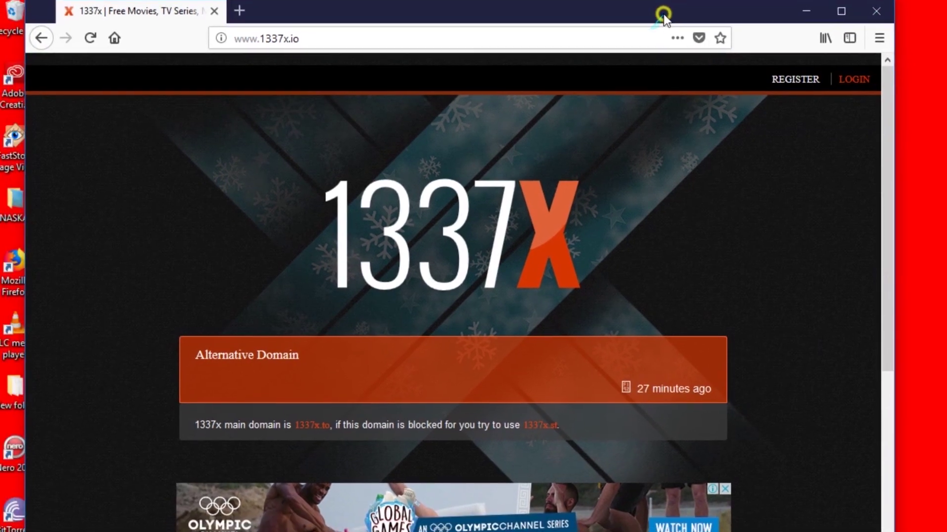
drag(663, 15, 666, 2)
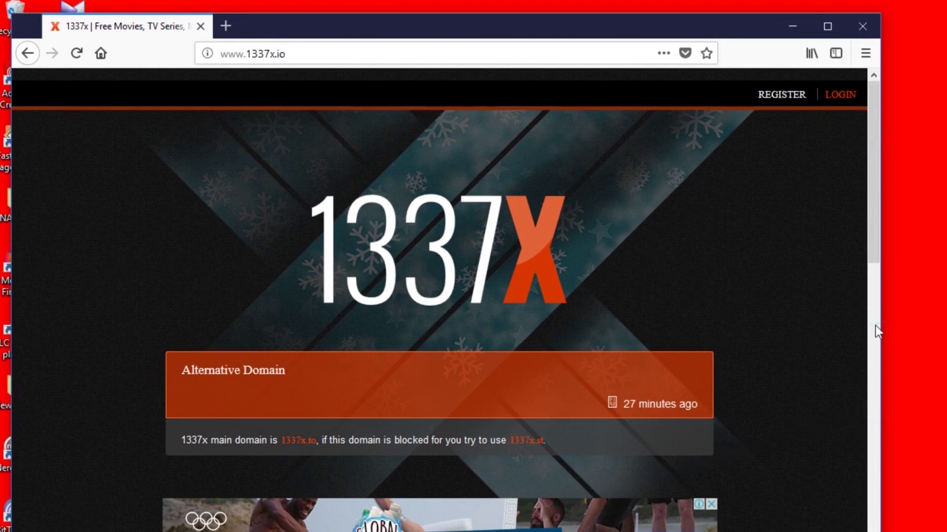
drag(883, 328, 945, 323)
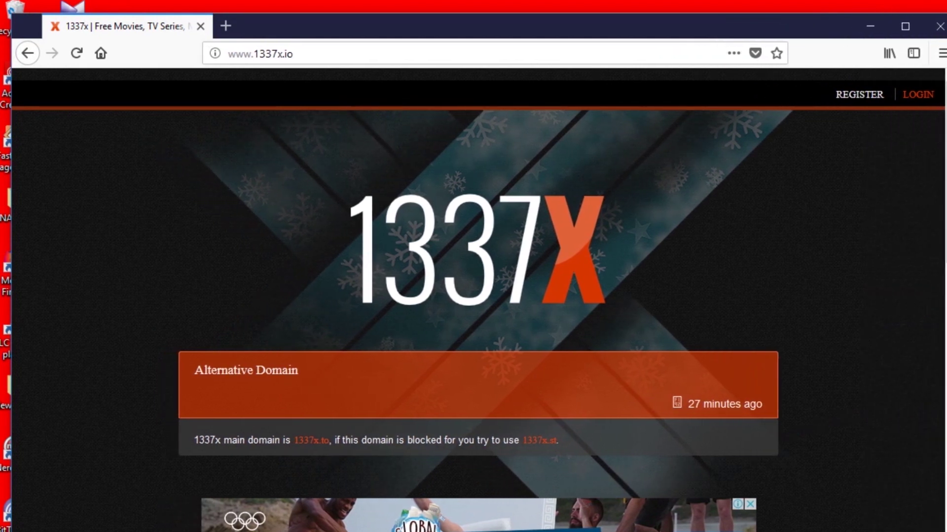
drag(11, 301, 0, 302)
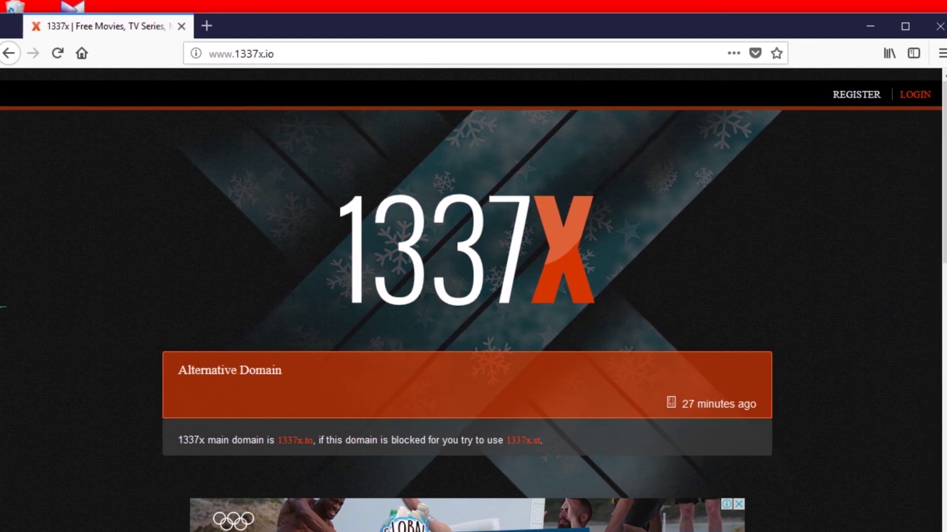
drag(504, 14, 507, 4)
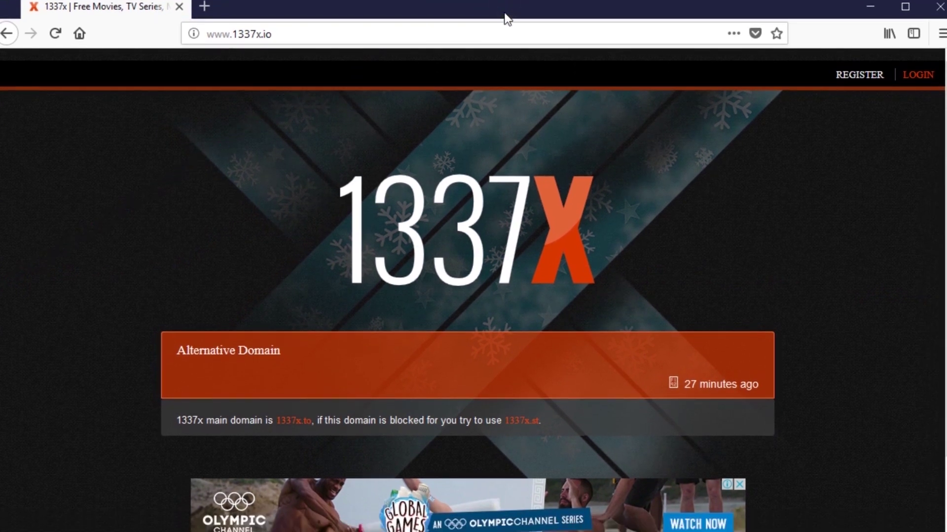
Scroll the 1337x landing page and open the main torrent site from the logo
scroll(566, 205, down, 3)
scroll(571, 208, down, 7)
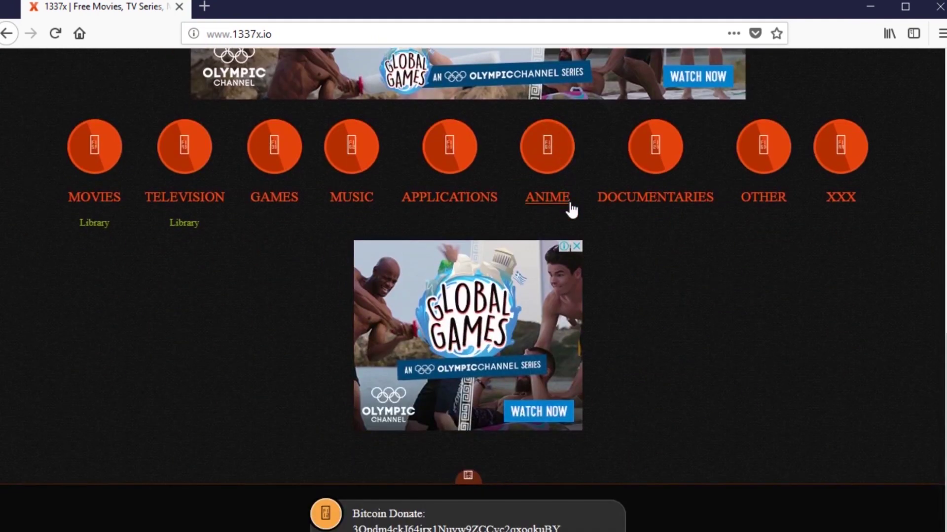
scroll(570, 237, up, 5)
scroll(571, 235, up, 4)
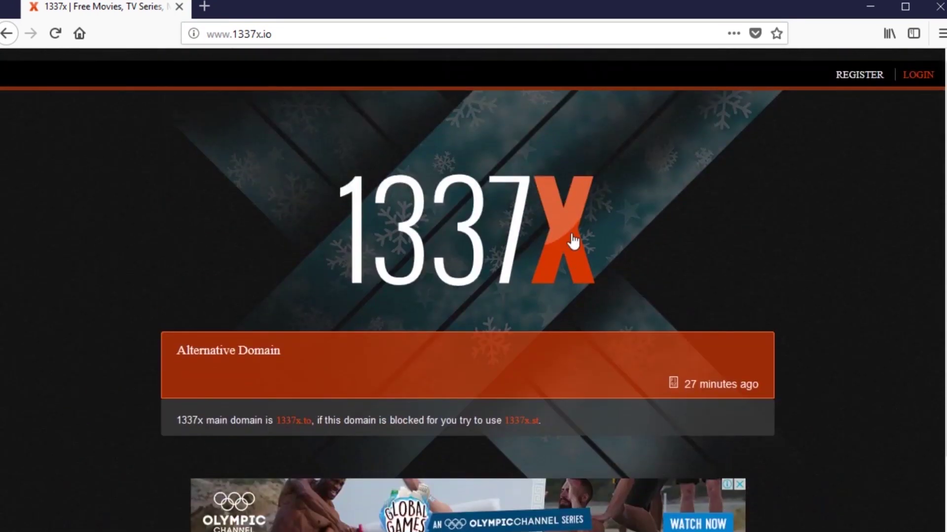
scroll(572, 239, down, 7)
scroll(572, 242, up, 2)
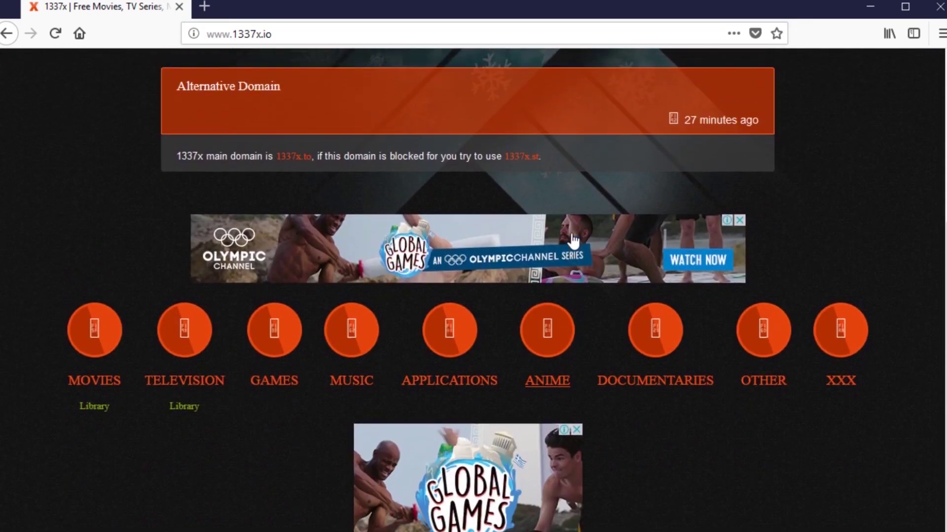
scroll(617, 340, up, 4)
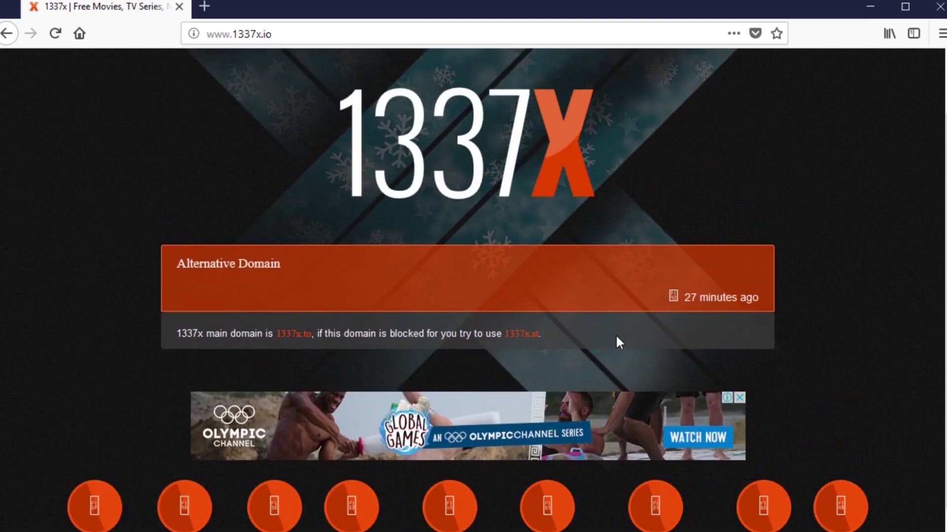
scroll(542, 246, up, 2)
click(496, 228)
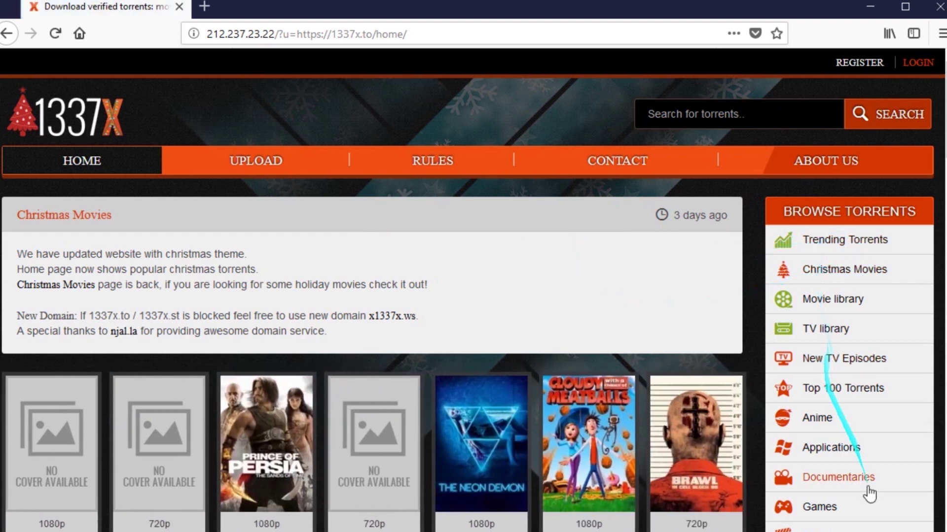
Look through the weekly popular torrents and categories, then focus the 'Search for torrents' box
scroll(838, 427, down, 3)
scroll(838, 426, down, 2)
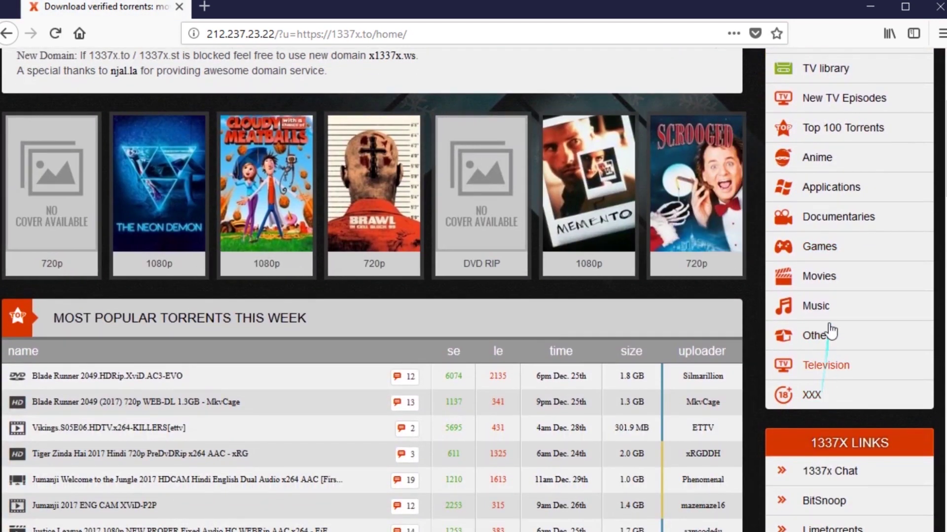
scroll(835, 249, up, 2)
scroll(835, 249, up, 2)
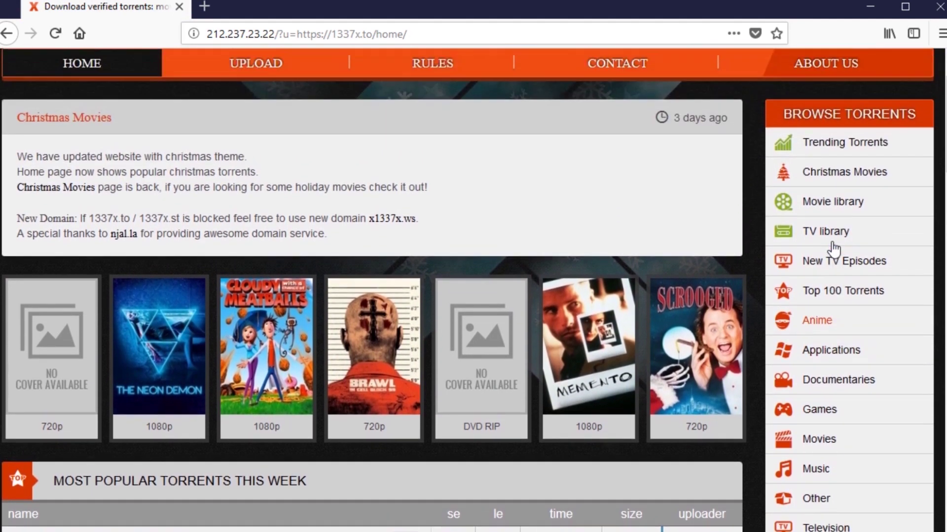
scroll(857, 286, up, 2)
click(716, 117)
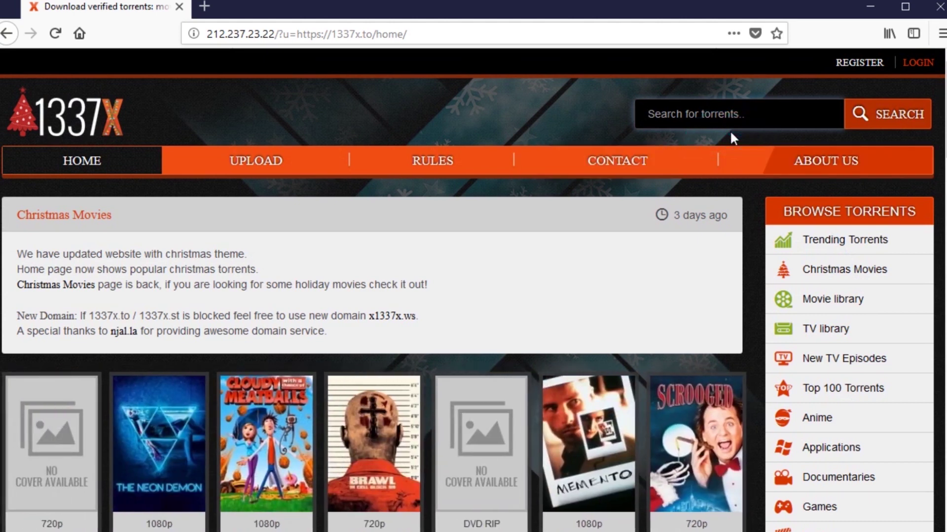
Search 1337x for 'after effects' using the suggested term
text(after ef)
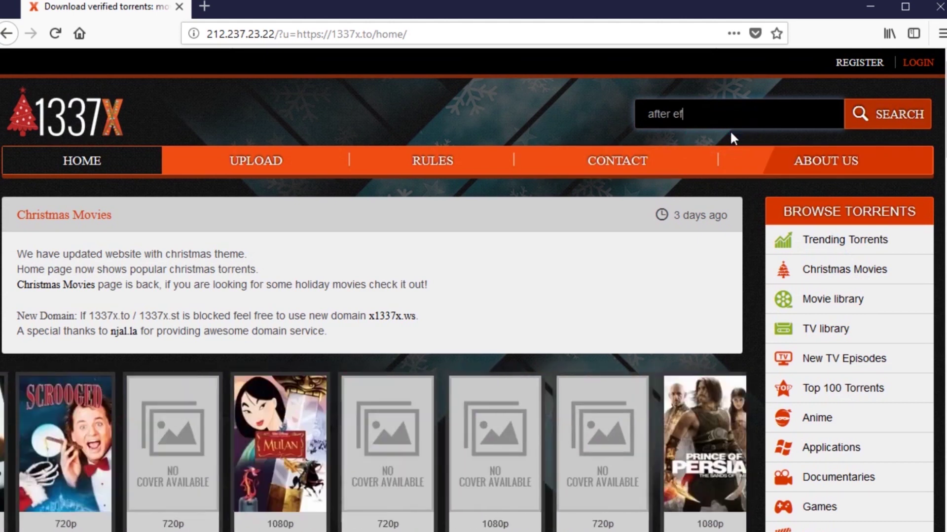
text(fects)
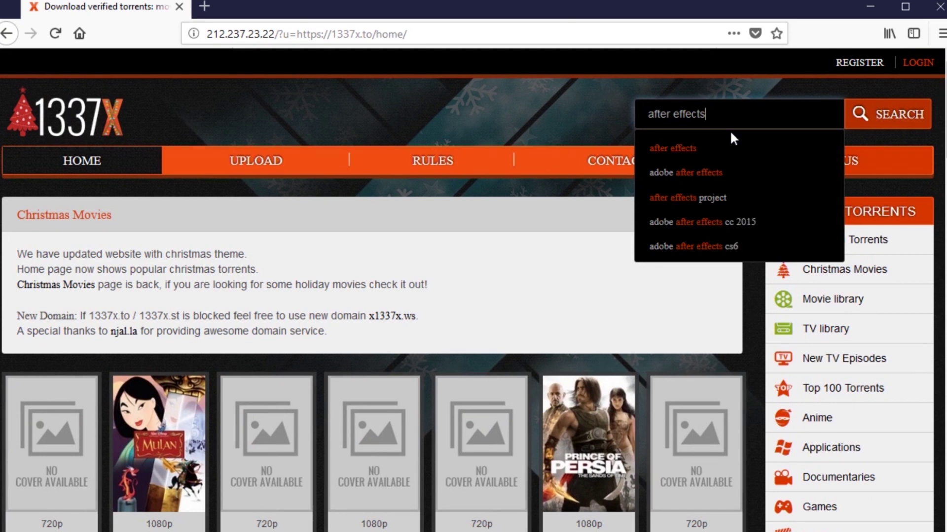
click(720, 145)
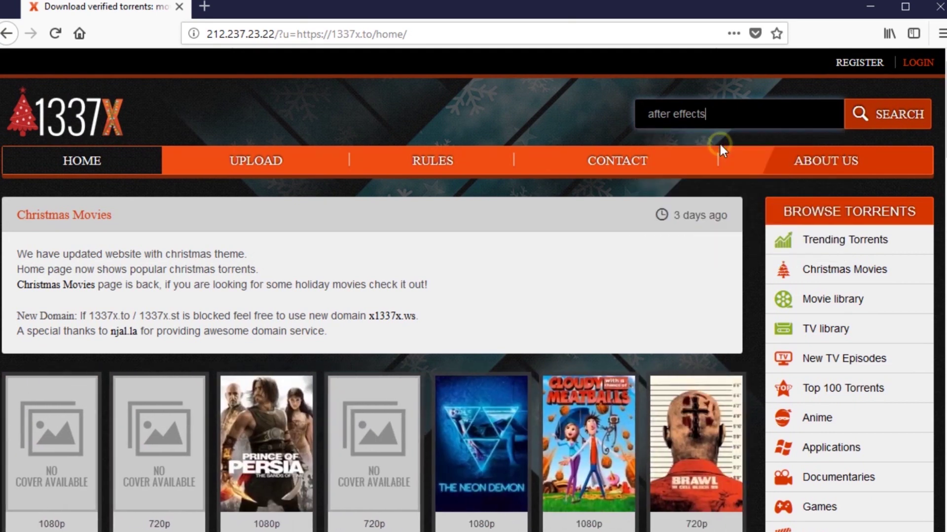
click(892, 124)
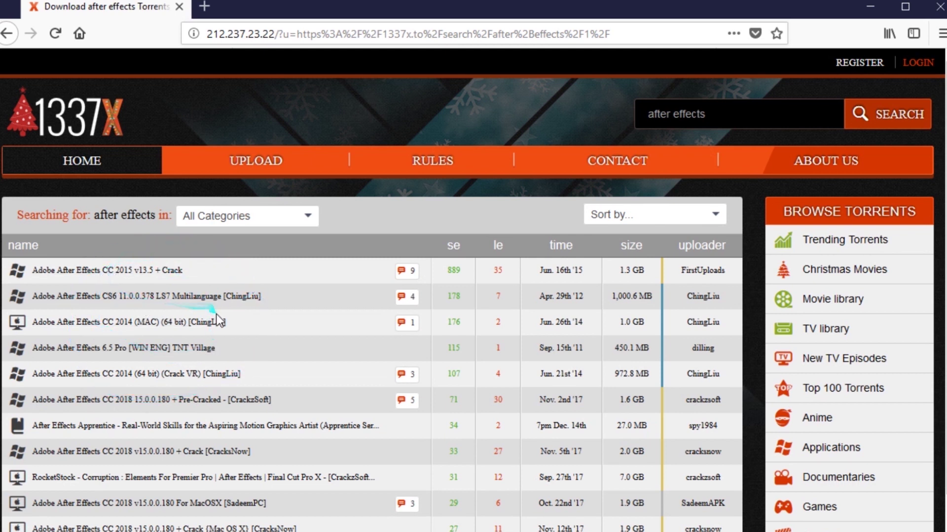
Scroll through the After Effects results and return to the search box
scroll(262, 331, down, 3)
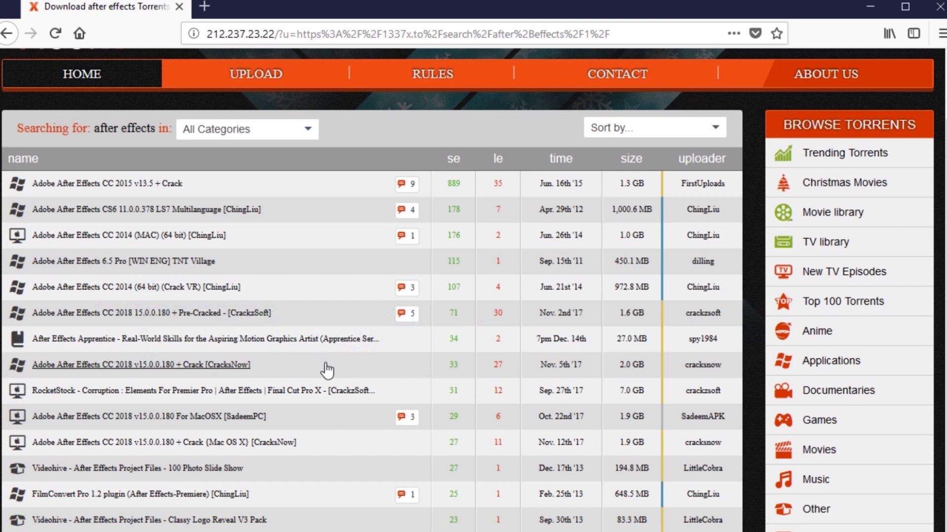
scroll(327, 370, down, 3)
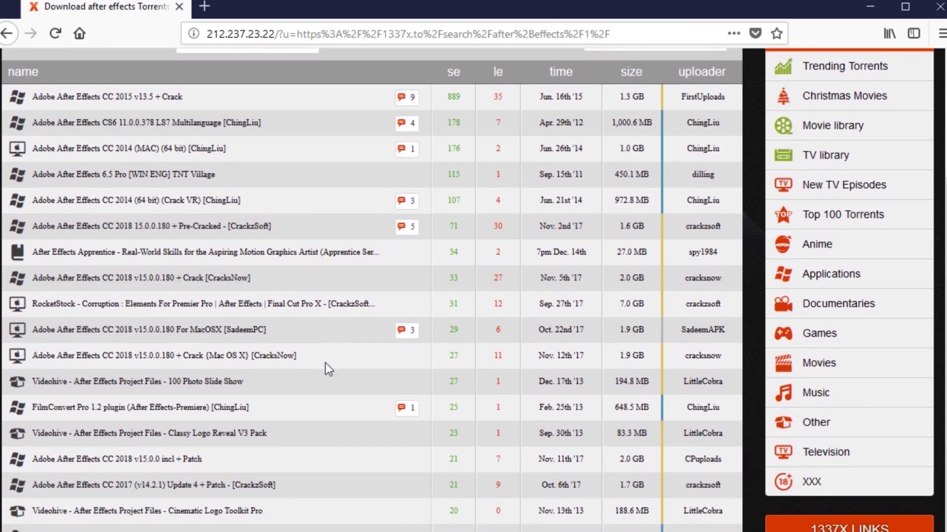
scroll(326, 368, down, 5)
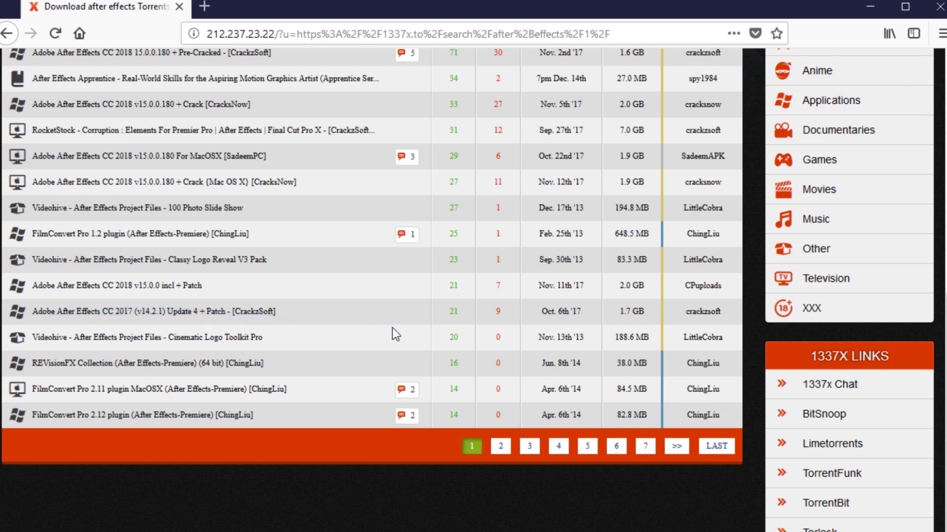
scroll(392, 328, up, 4)
scroll(392, 327, up, 1)
scroll(392, 327, up, 1)
scroll(392, 327, up, 1)
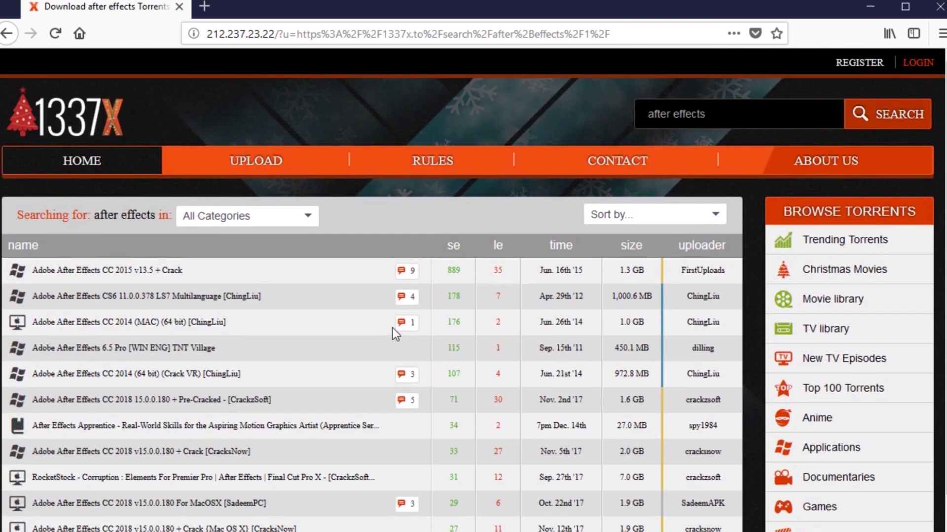
click(727, 114)
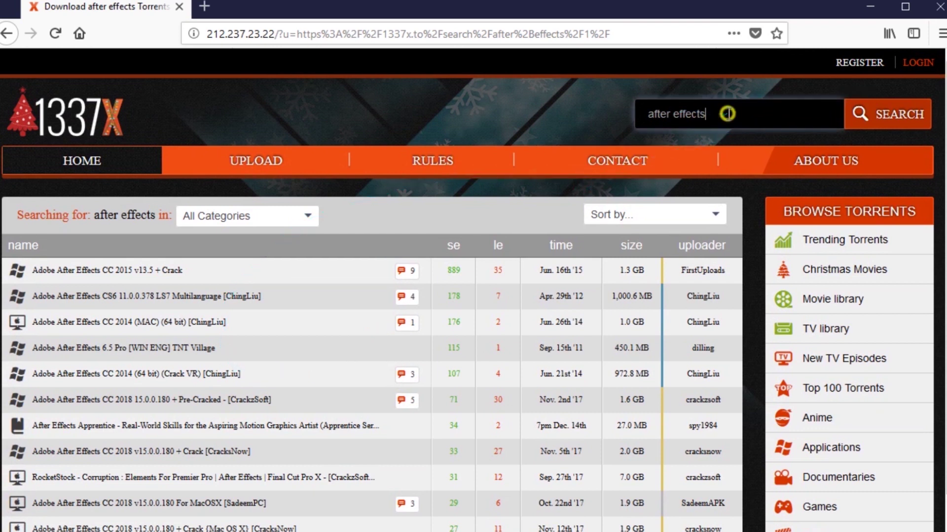
Replace the query with 'photoshop' and look through its results
drag(727, 114, 585, 114)
text(photosh)
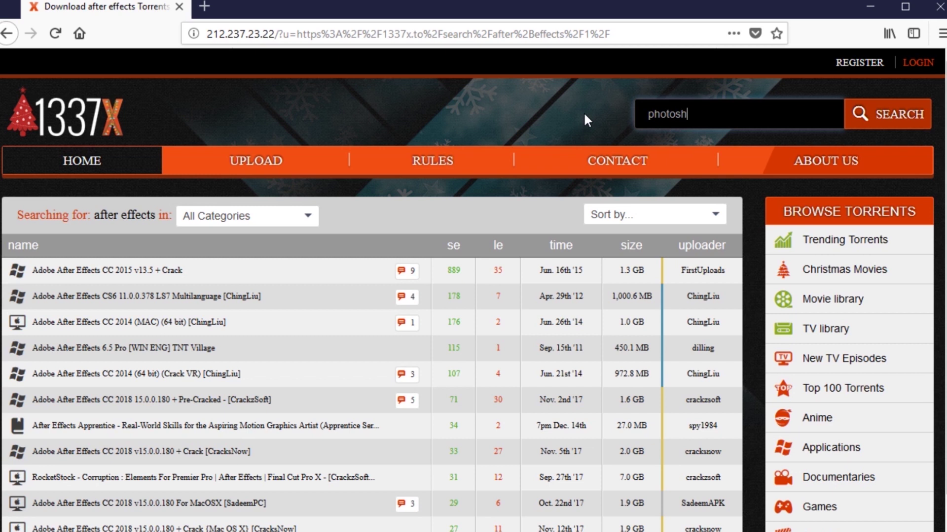
text(op)
key(Return)
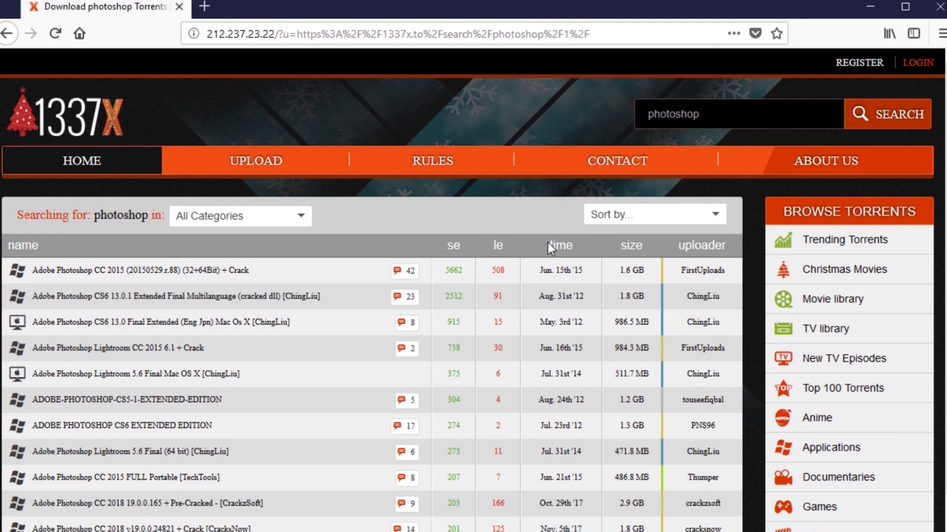
scroll(475, 327, down, 3)
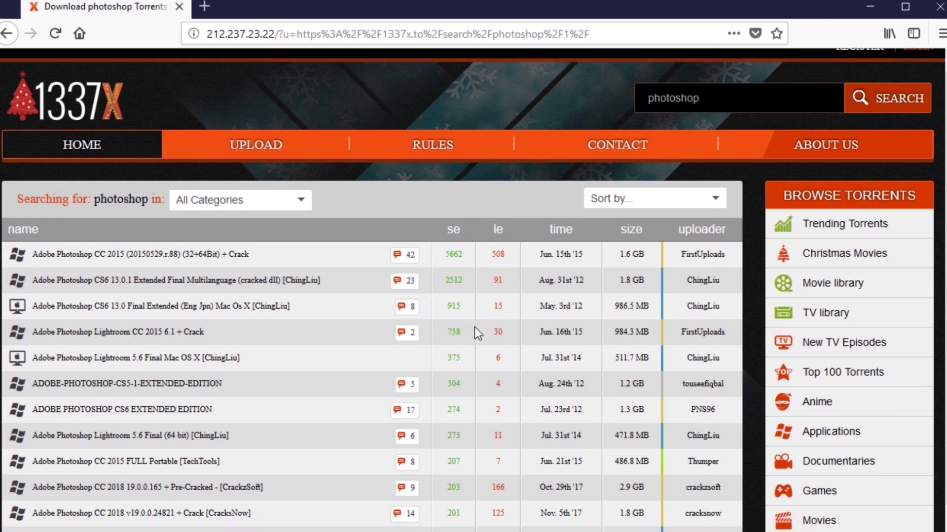
scroll(474, 327, down, 2)
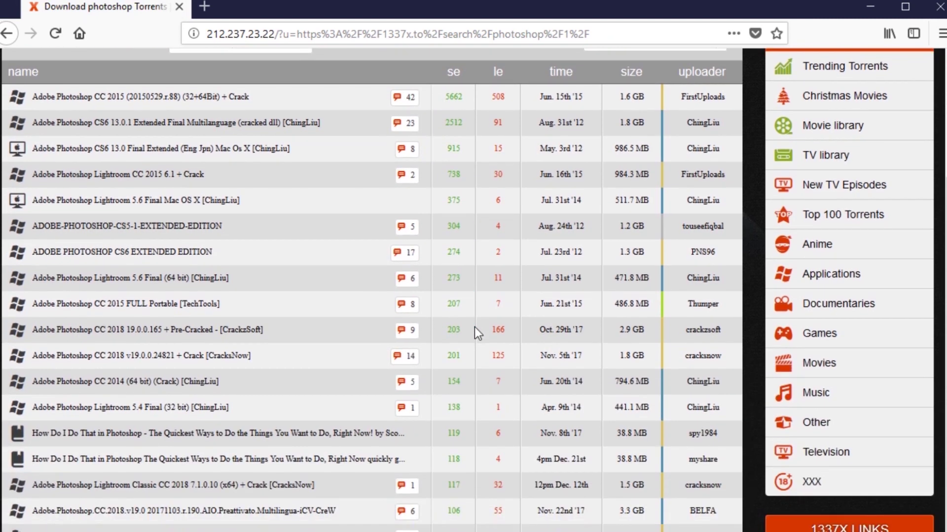
scroll(475, 327, up, 2)
scroll(740, 148, up, 3)
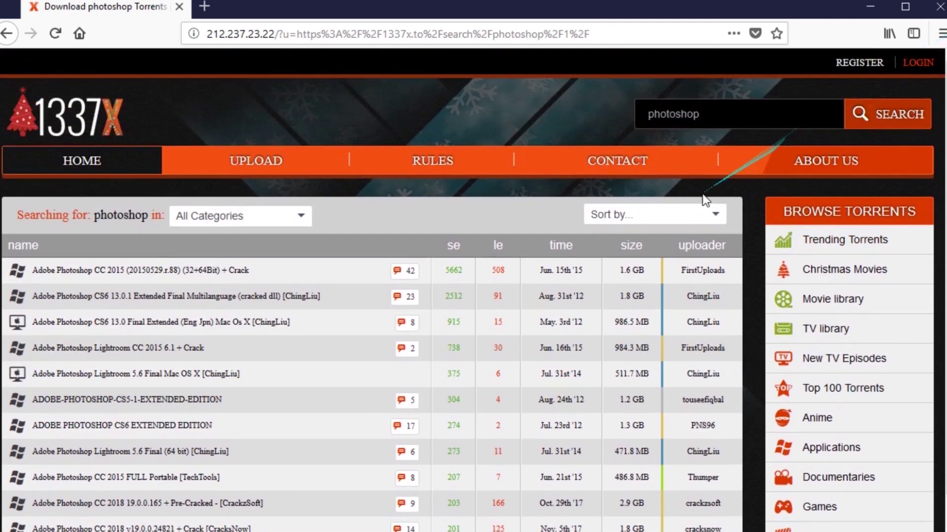
Refine the search to 'photoshop 2017', then to 'photoshop cc 2017'
click(731, 119)
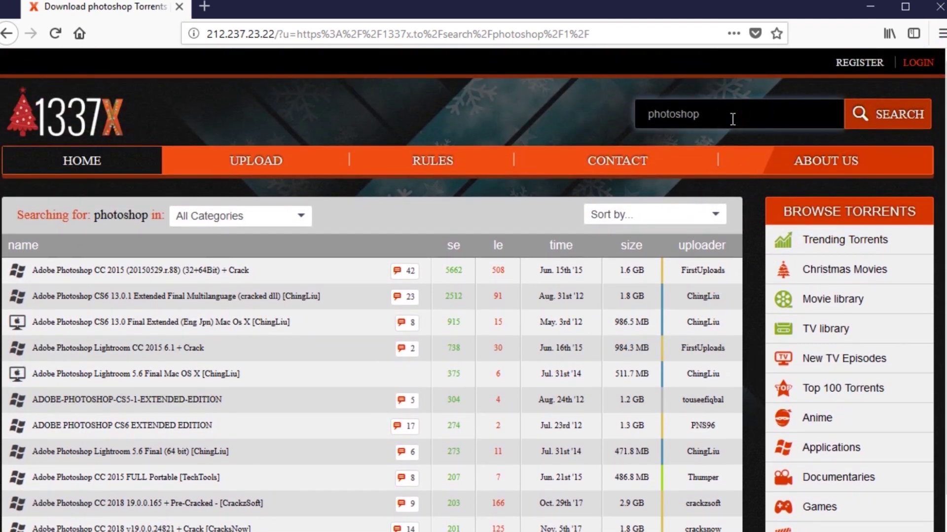
text( 2017)
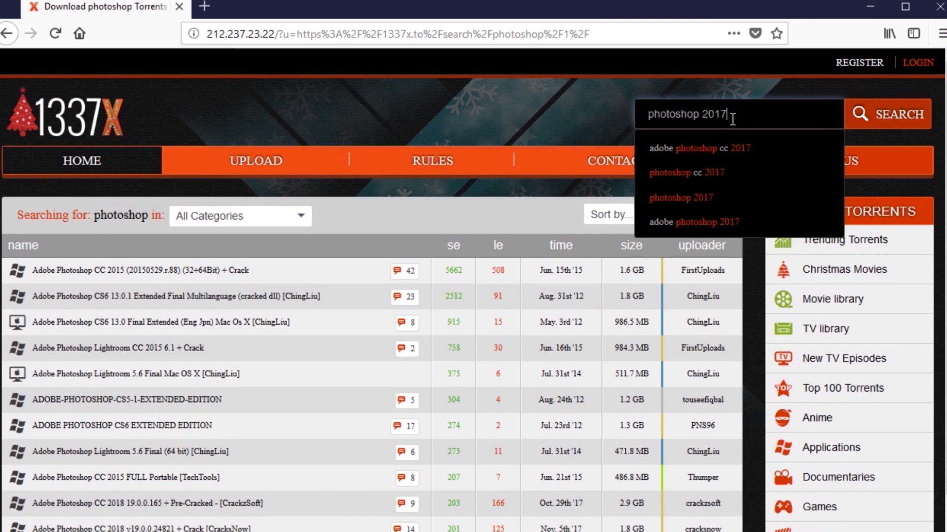
key(Return)
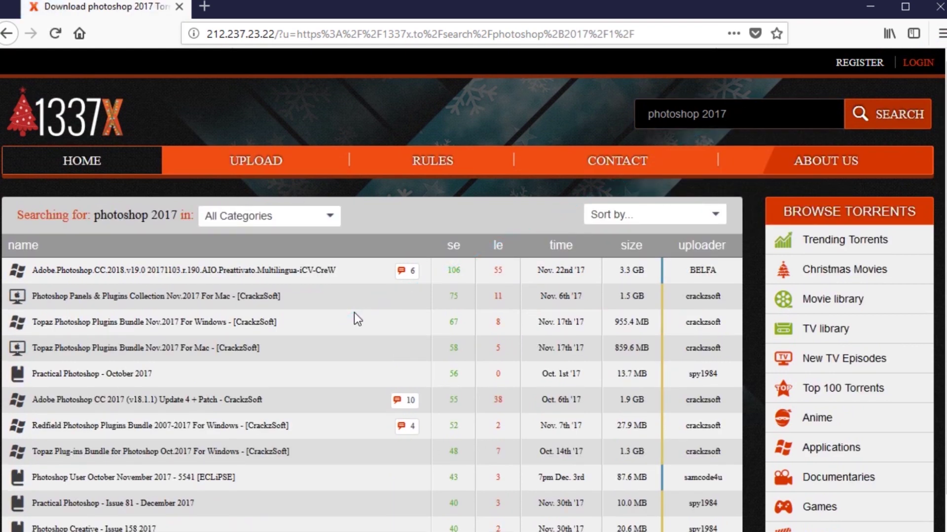
click(704, 113)
text(cc)
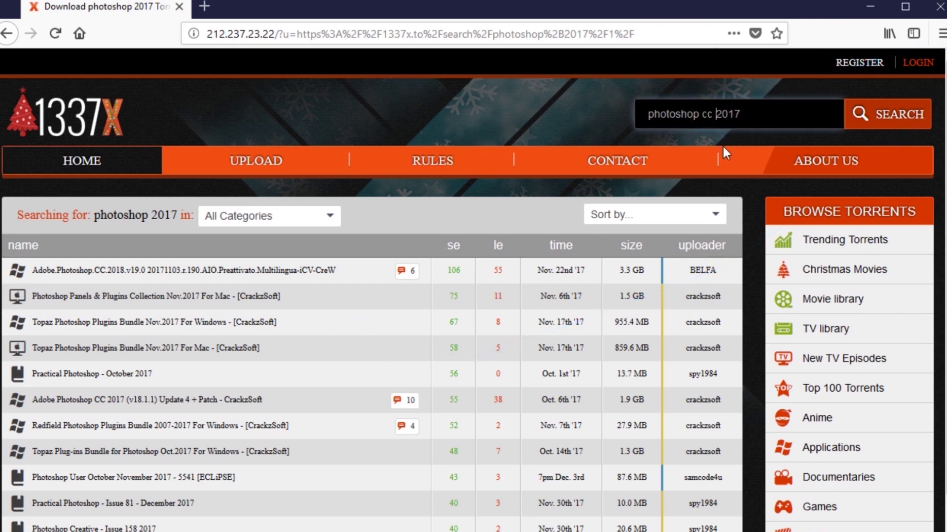
key(Return)
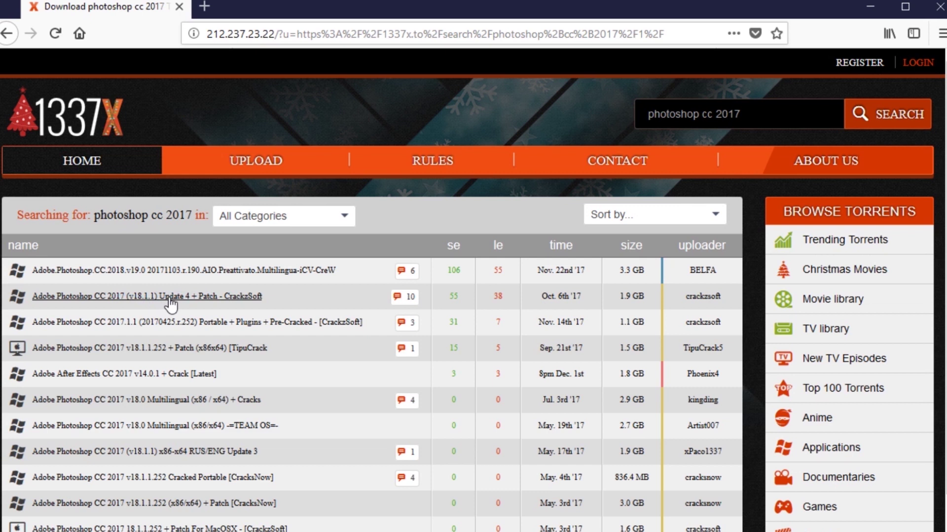
Open the Photoshop CC 2017 (v18.1.1) Update 4 + Patch torrent and download via the iTorrents mirror
click(199, 297)
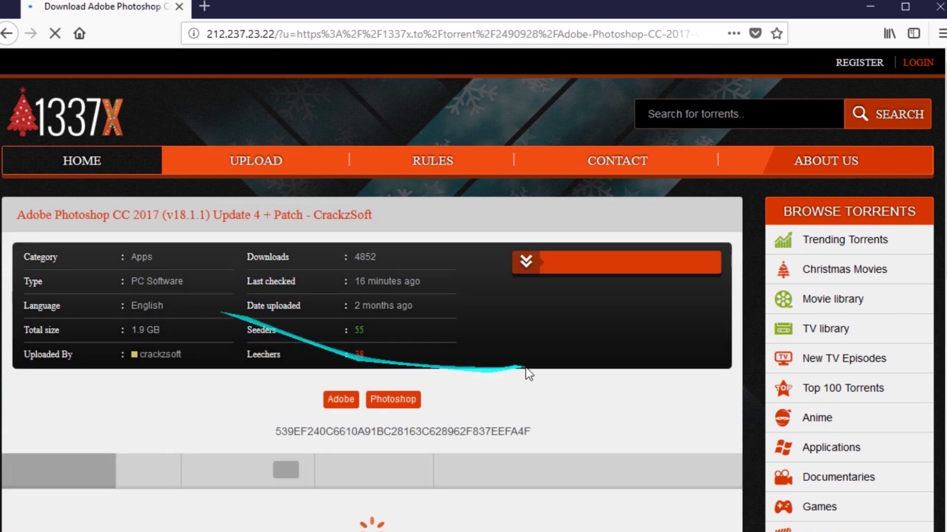
scroll(528, 373, down, 3)
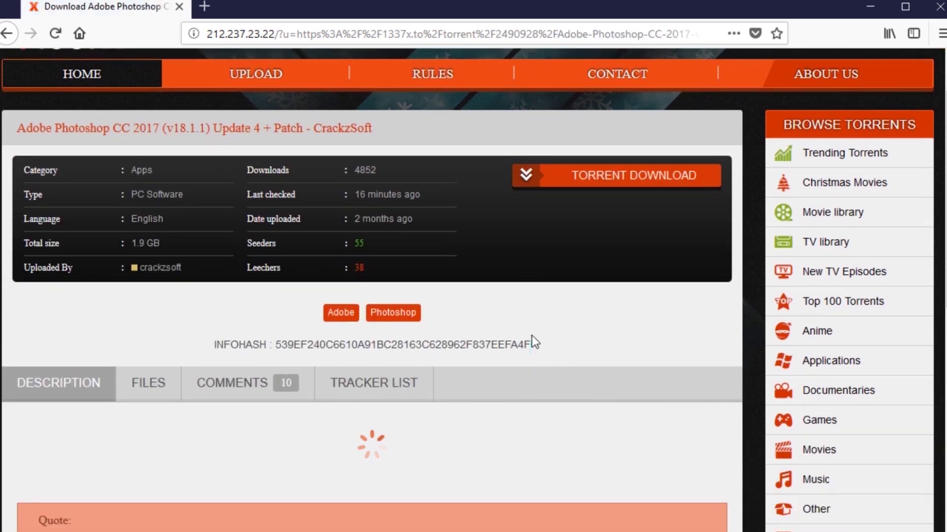
scroll(532, 337, up, 1)
scroll(531, 336, down, 1)
click(551, 187)
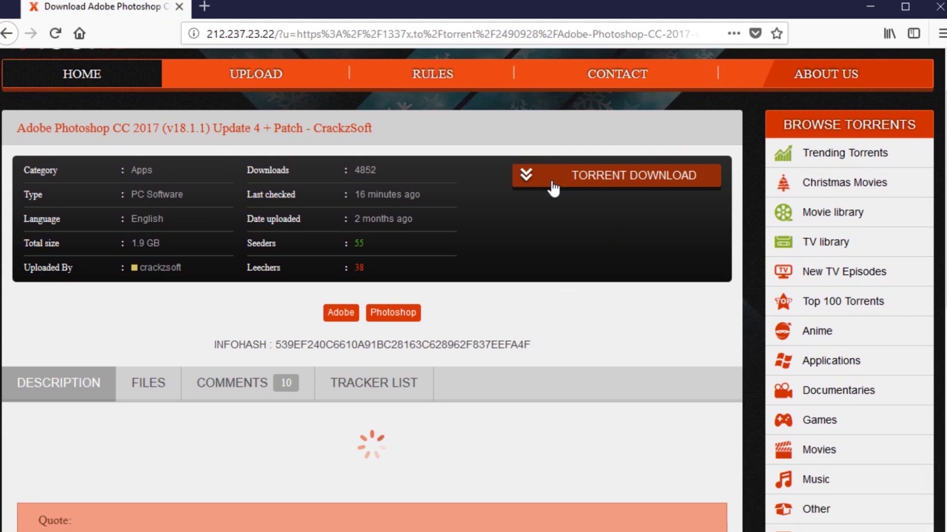
click(678, 190)
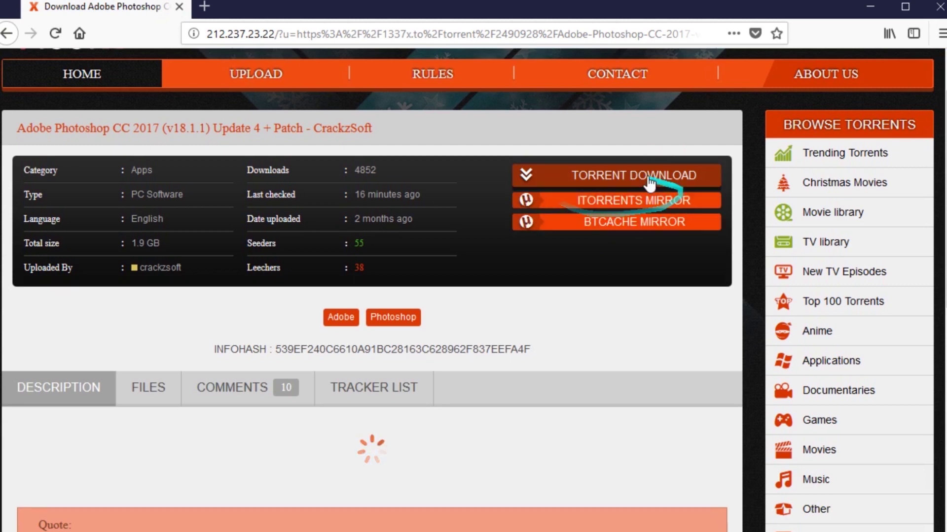
click(600, 202)
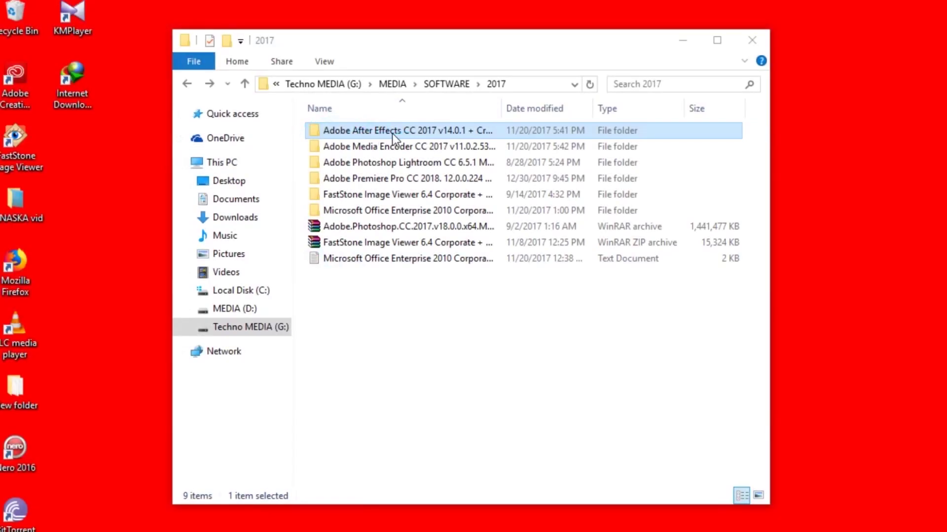
Go into the After Effects CC 2017 Adobe After\Build folder and run setup
double_click(392, 132)
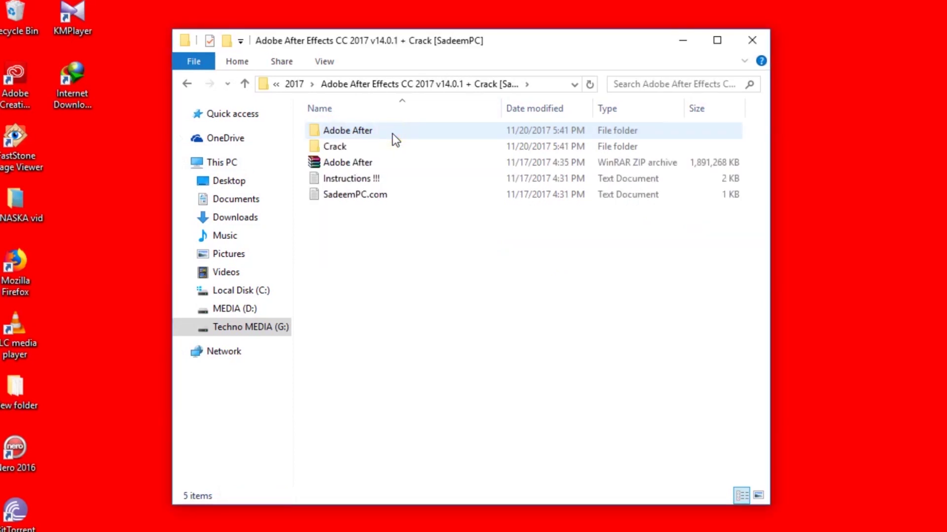
right_click(340, 165)
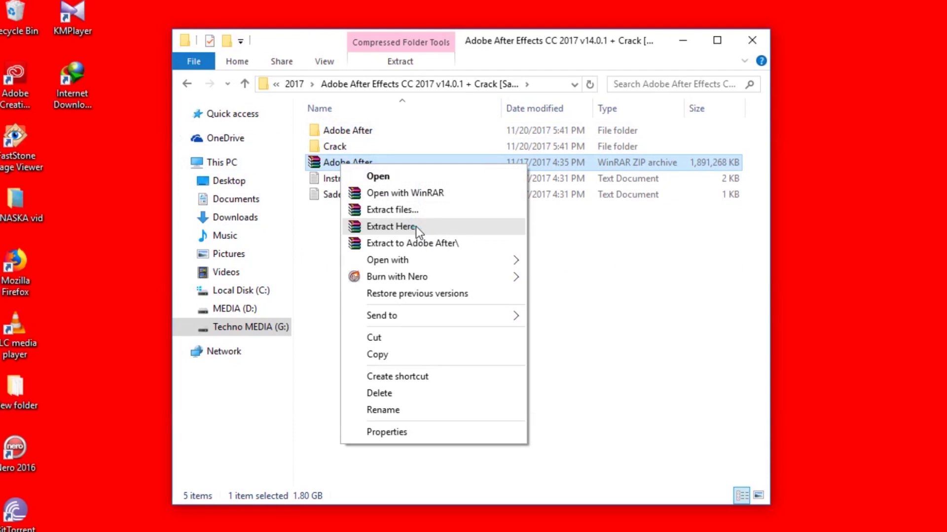
click(615, 250)
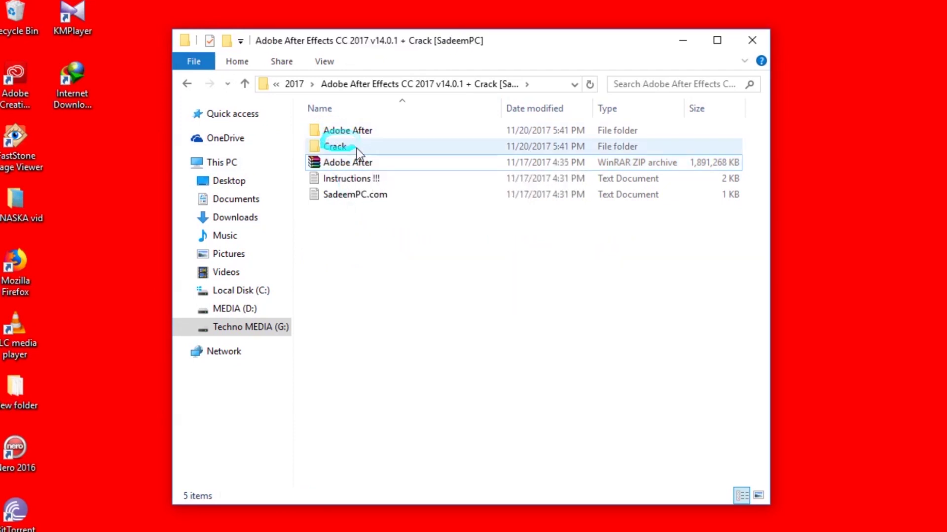
double_click(344, 134)
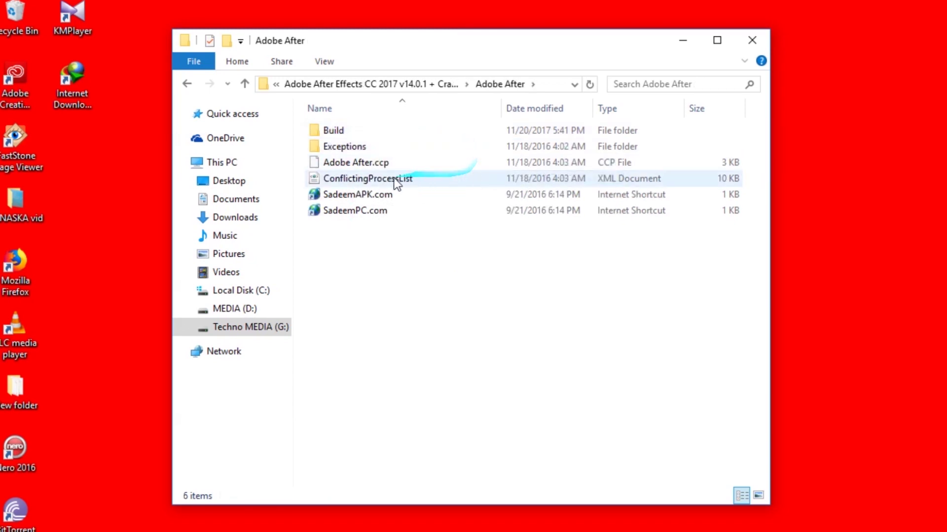
double_click(340, 131)
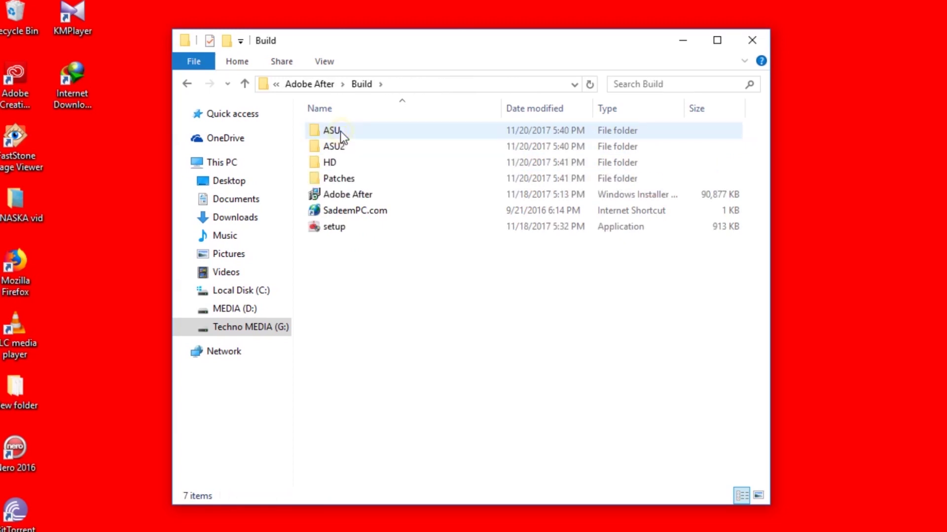
double_click(346, 228)
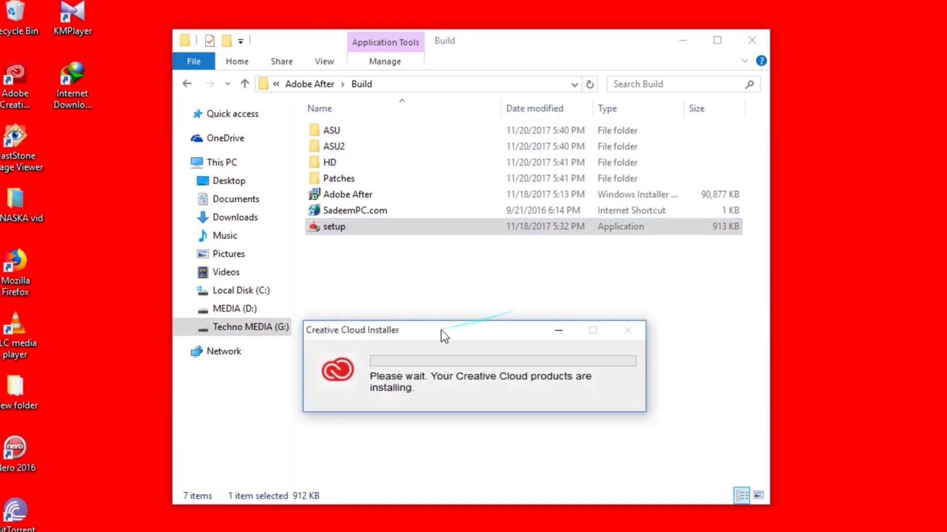
Let the After Effects install finish, confirm the success message, and return to the package folder
drag(447, 329, 448, 227)
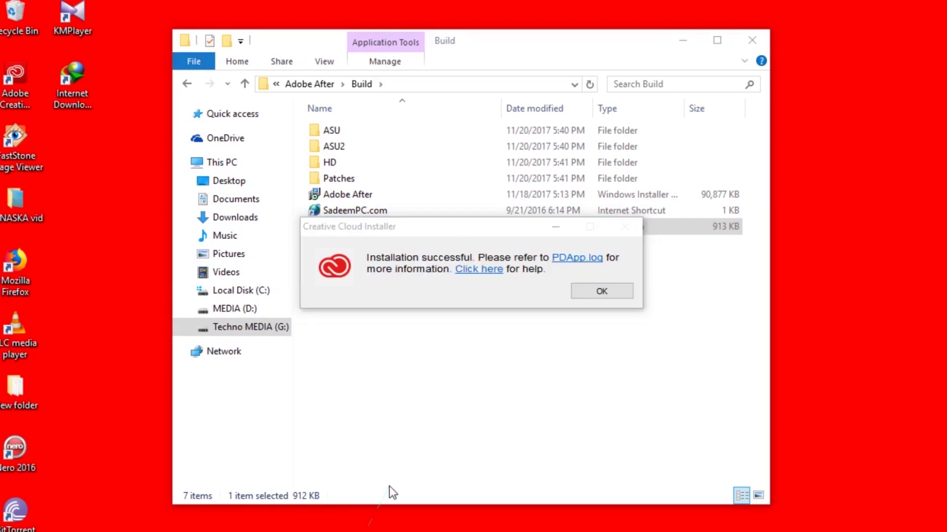
click(605, 290)
key(alt+Left)
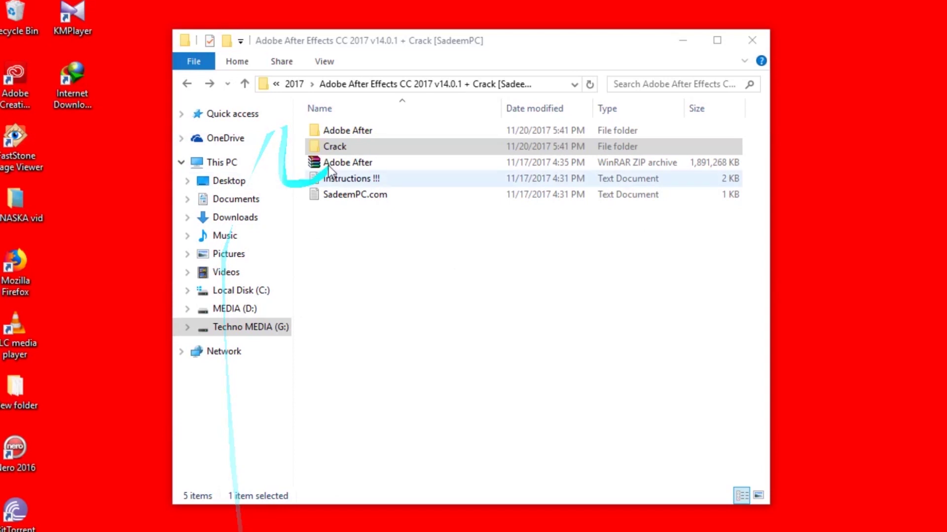
Open Crack.rar in WinRAR and run adobe.snr.patch-painter.exe from the Universal Patcher 1.5 folder
double_click(332, 146)
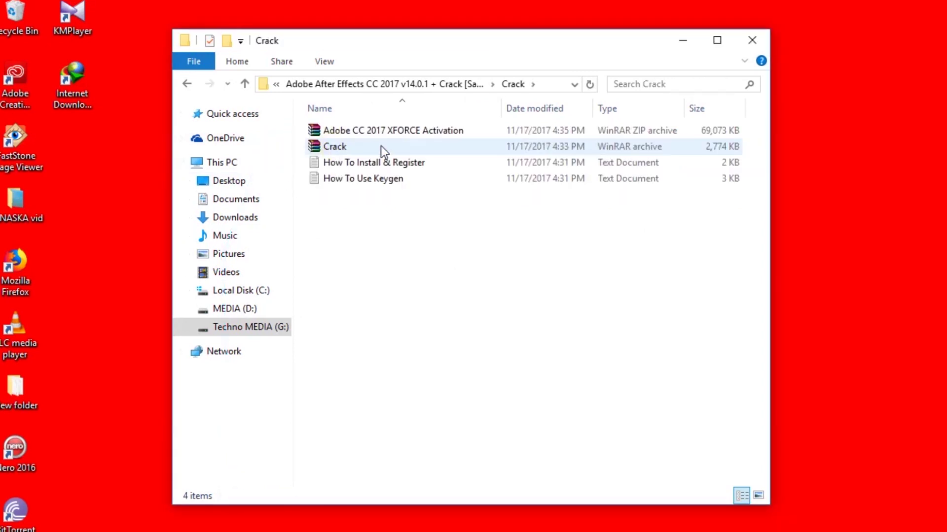
double_click(323, 145)
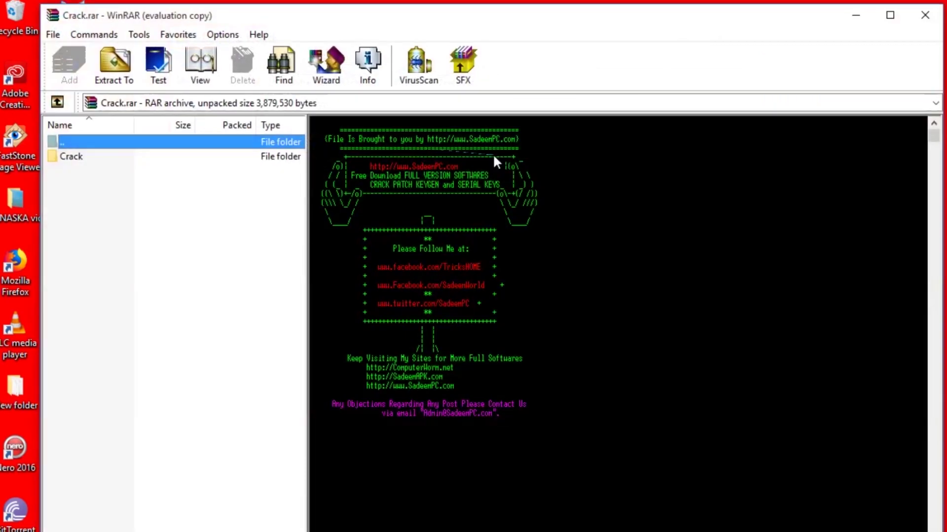
double_click(74, 159)
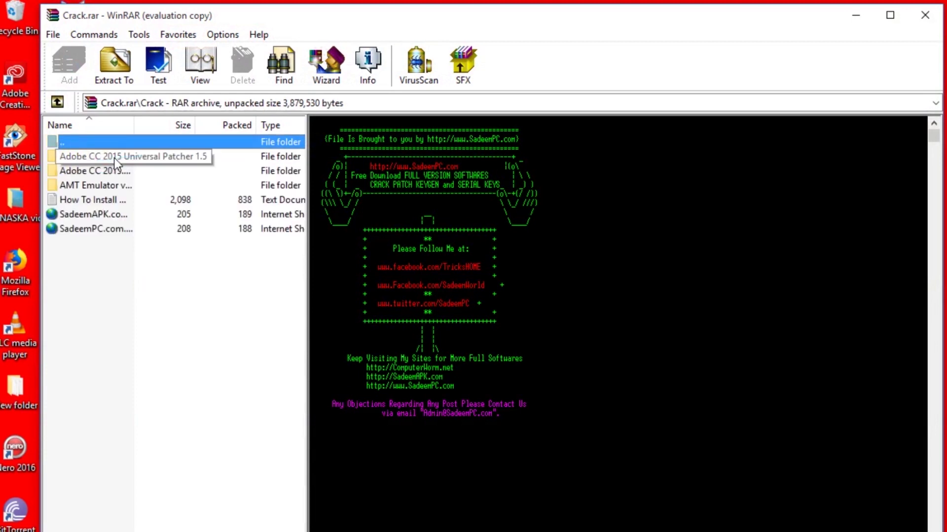
double_click(114, 158)
double_click(130, 156)
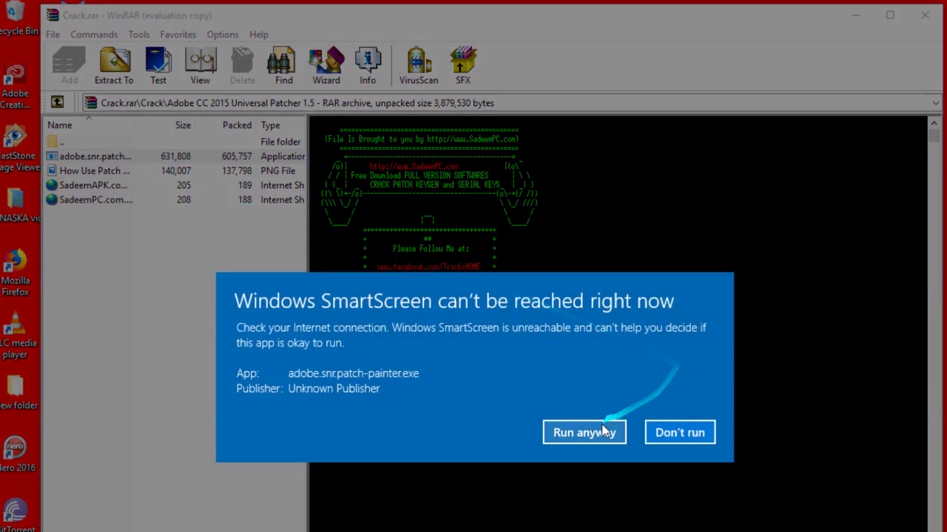
Run the patcher past SmartScreen and patch 'Try to patch another product with the amtlib file (64-Bit)'
click(595, 429)
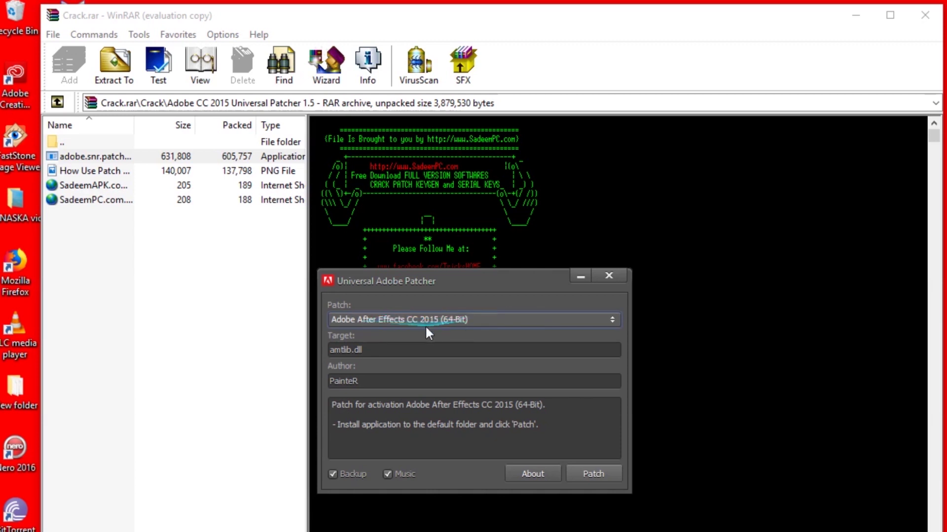
click(592, 320)
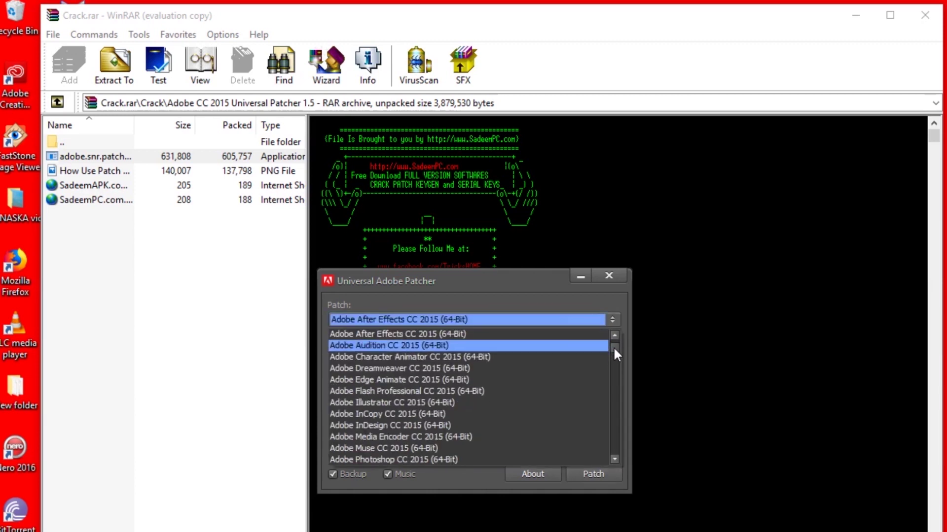
drag(614, 349, 619, 459)
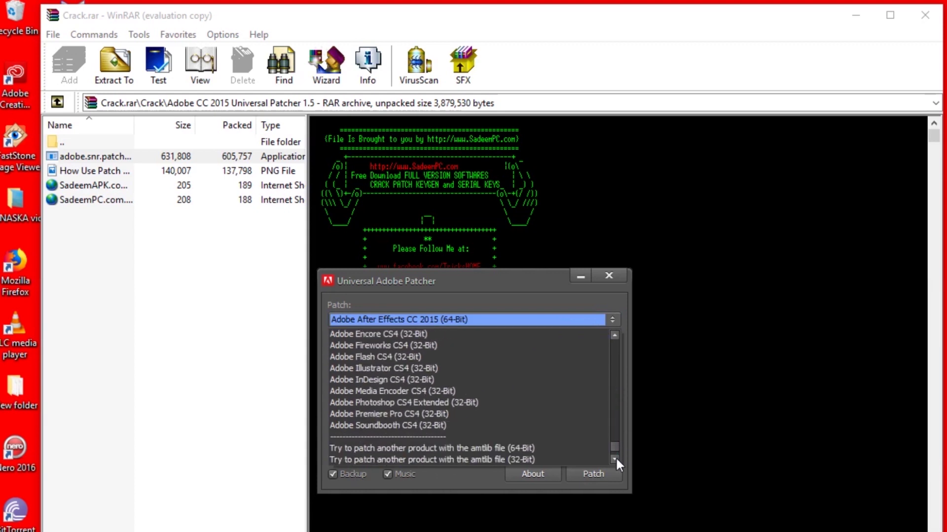
click(499, 449)
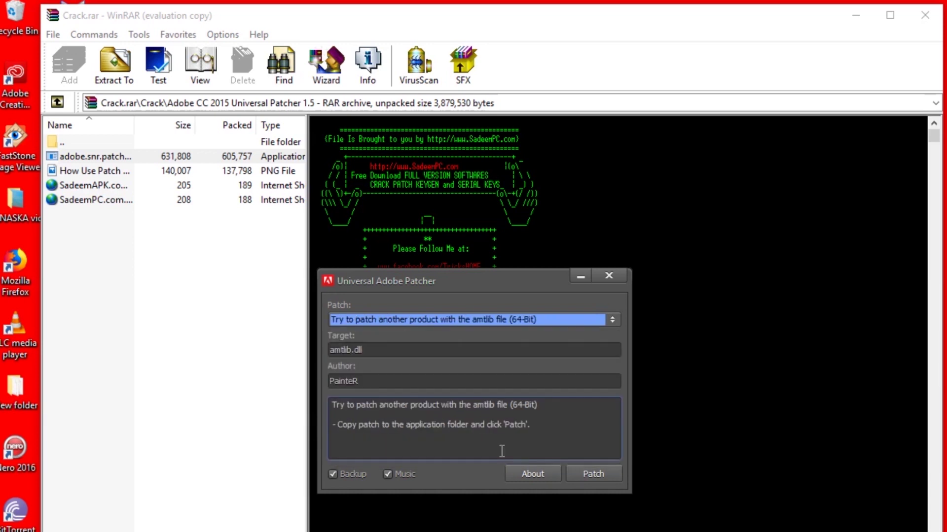
click(592, 474)
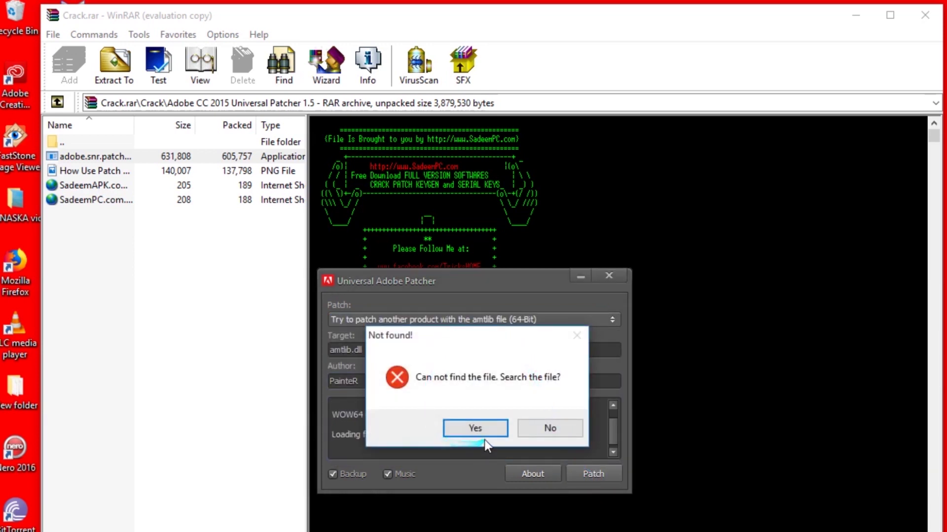
Browse to C: > Program Files > Adobe > Adobe After Effects CC 2017 > Support Files
click(476, 429)
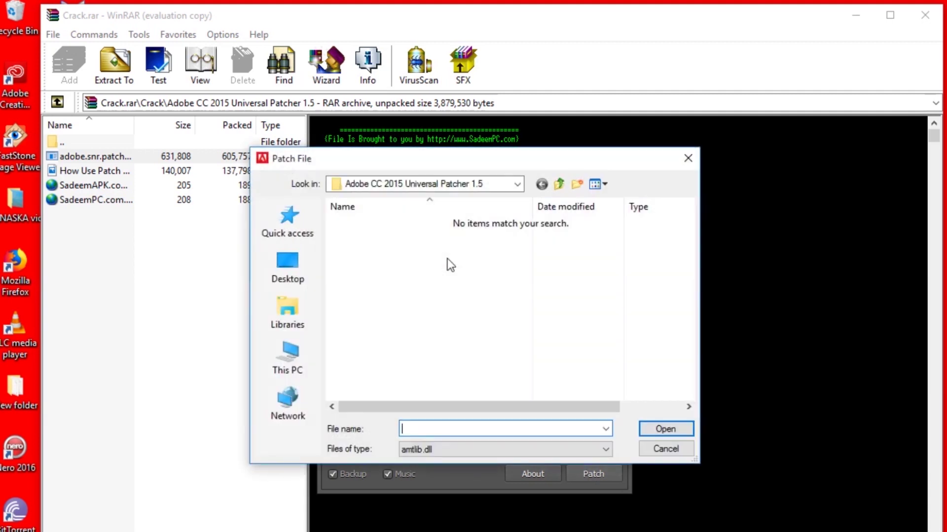
drag(460, 165, 476, 105)
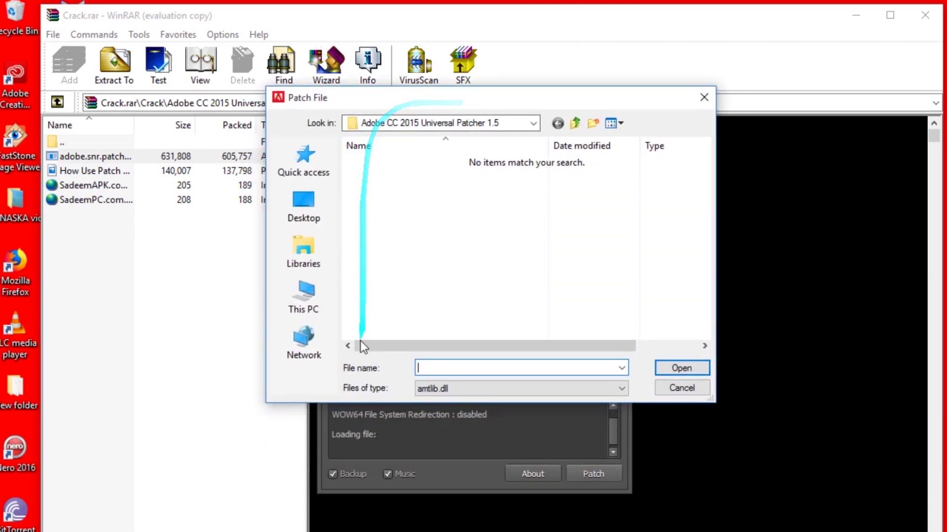
click(310, 300)
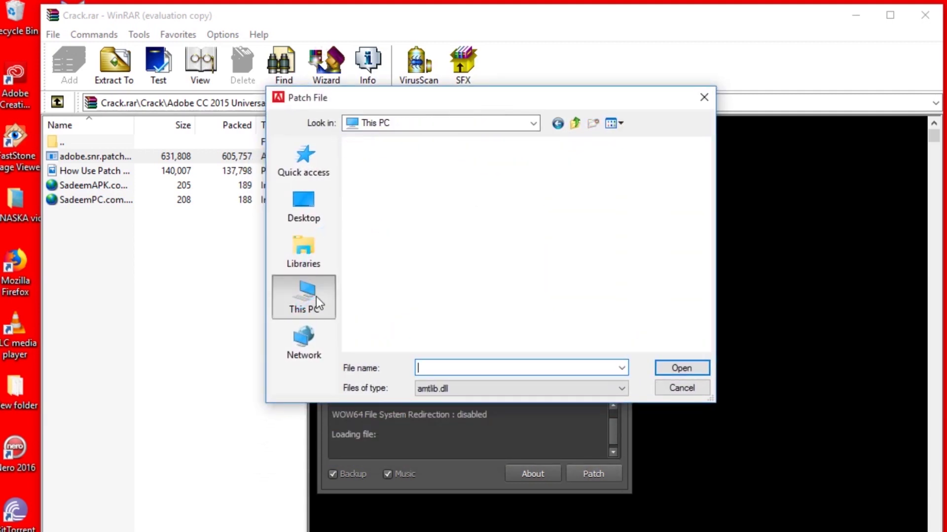
double_click(440, 312)
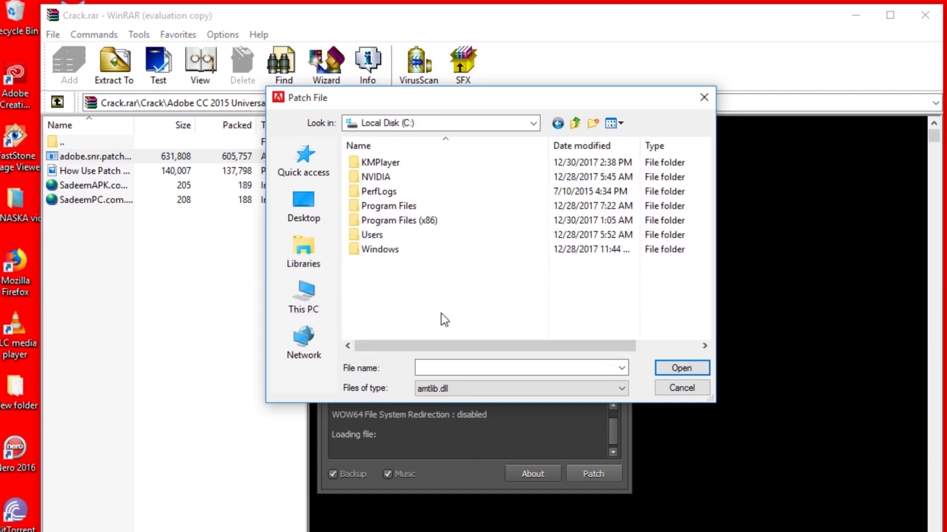
double_click(416, 220)
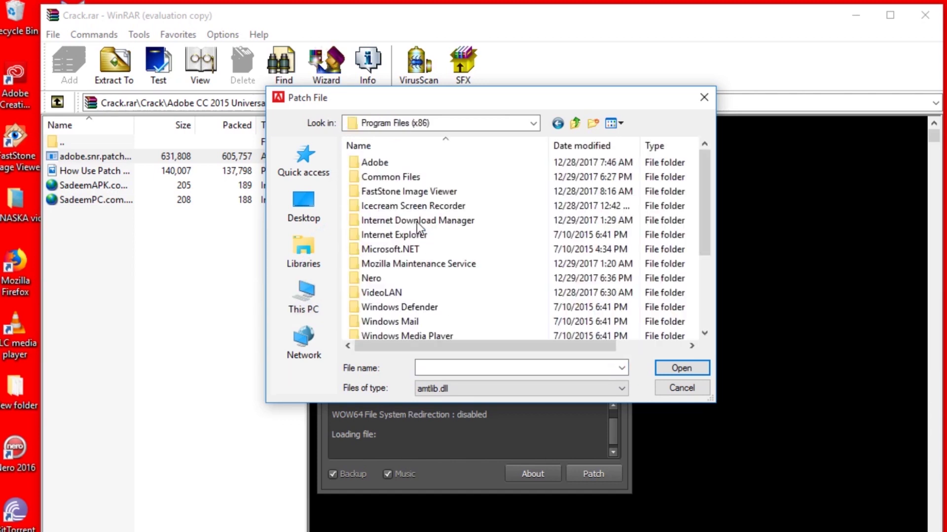
double_click(382, 164)
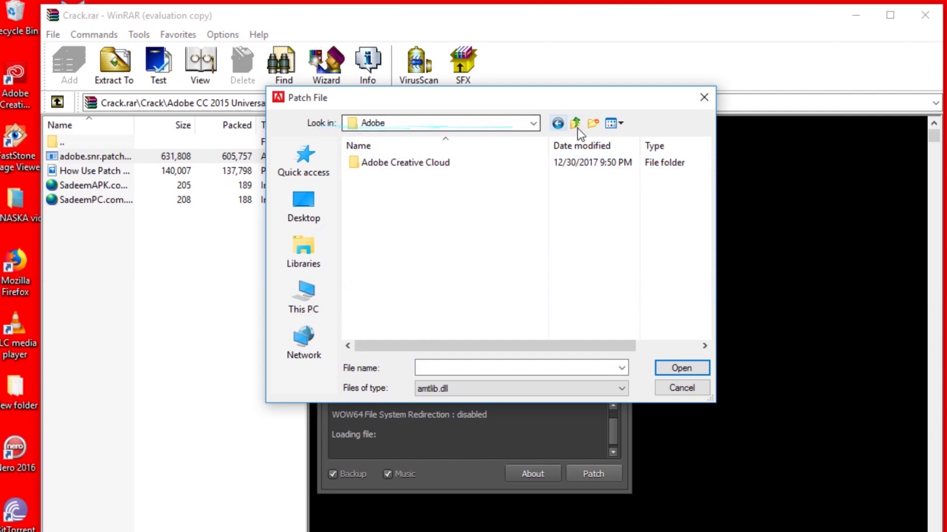
click(562, 125)
click(562, 124)
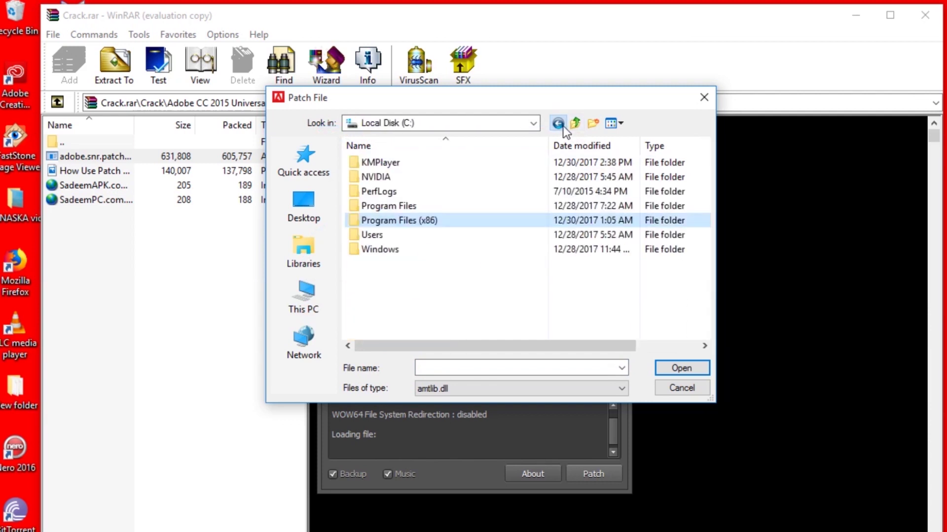
double_click(414, 205)
double_click(393, 164)
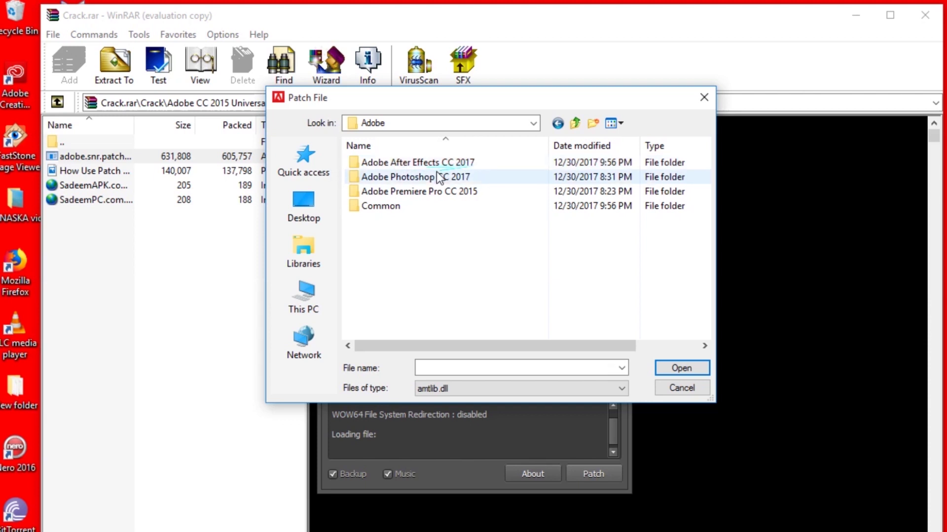
double_click(458, 163)
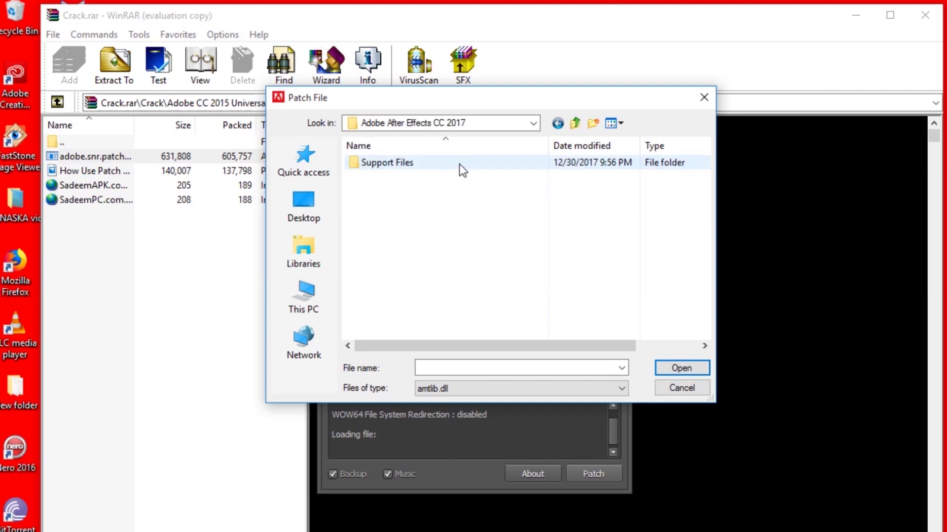
double_click(412, 164)
Patch the folder's amtlib.dll and highlight the PATCHING DONE log line
scroll(555, 228, down, 1)
scroll(557, 231, down, 5)
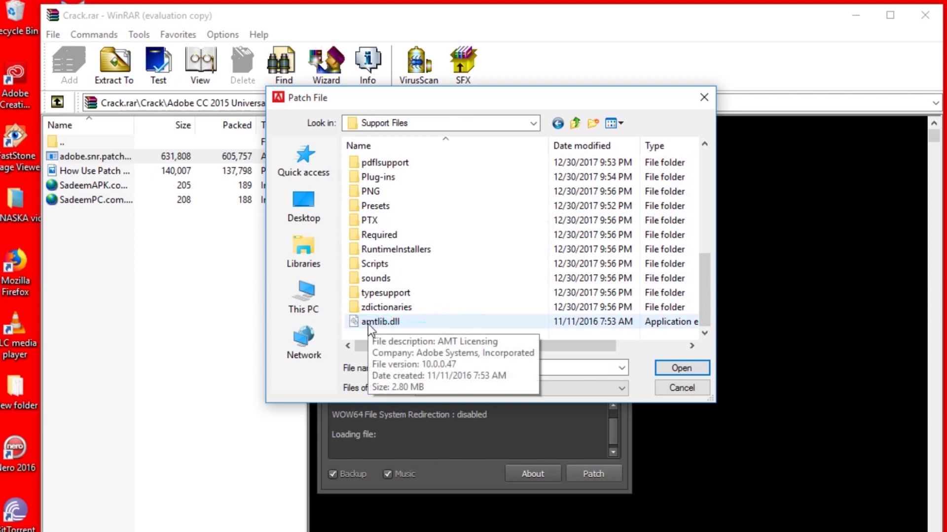
click(394, 323)
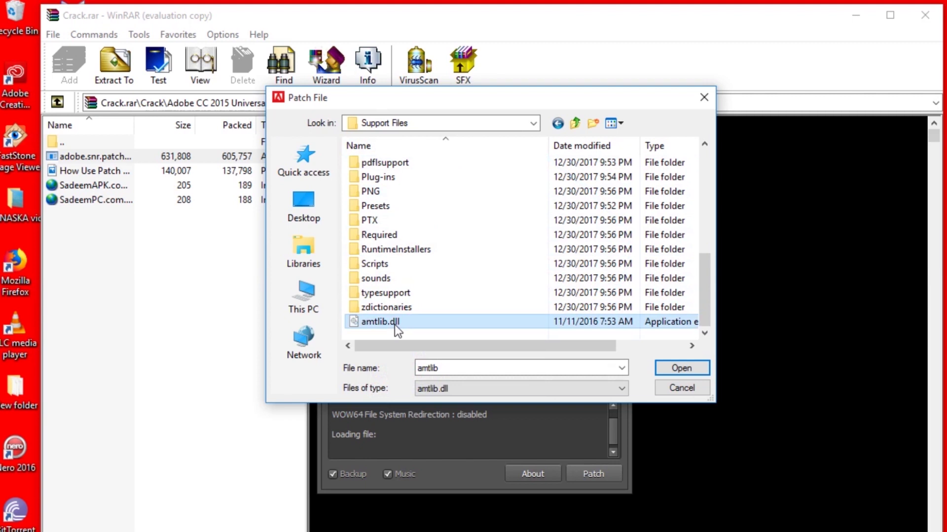
click(681, 368)
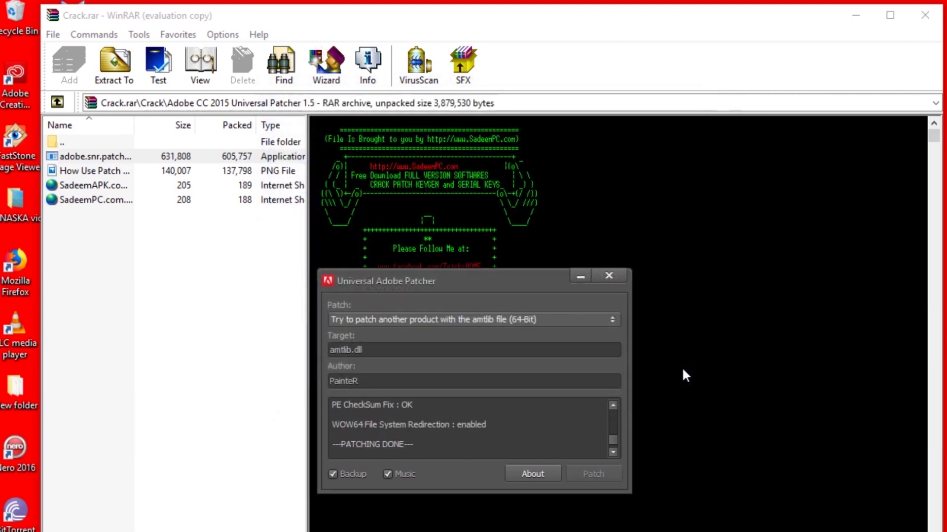
drag(417, 447, 300, 447)
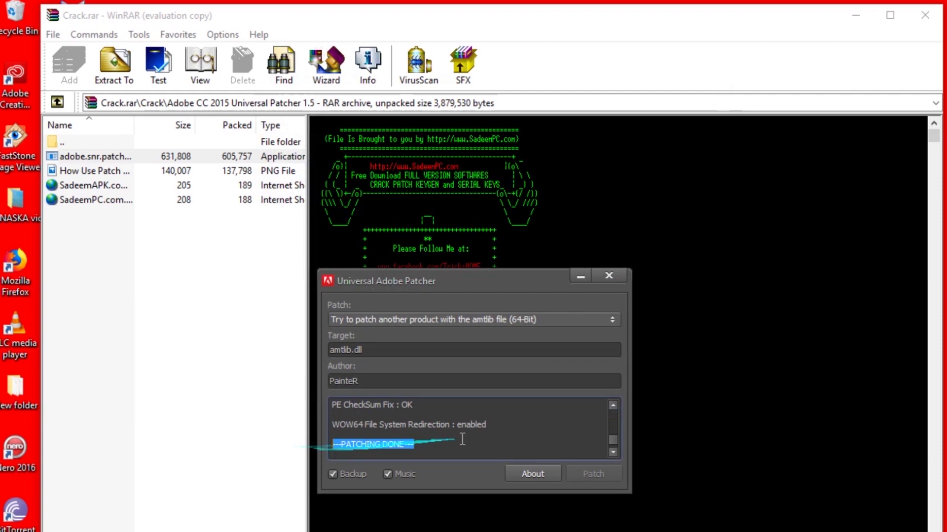
Close the patcher and run Set-up.exe from the archive's Photoshop > 64-bit Setup folder past SmartScreen
click(619, 275)
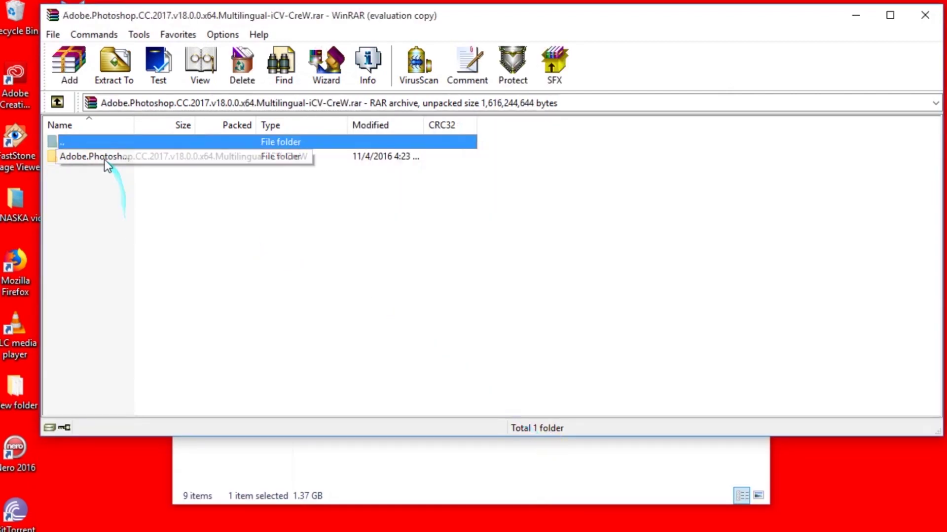
double_click(101, 156)
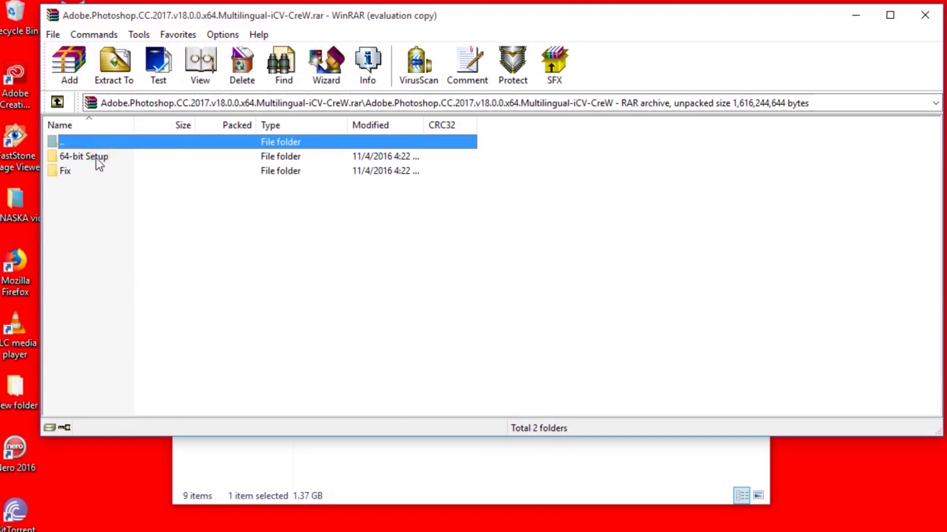
double_click(87, 155)
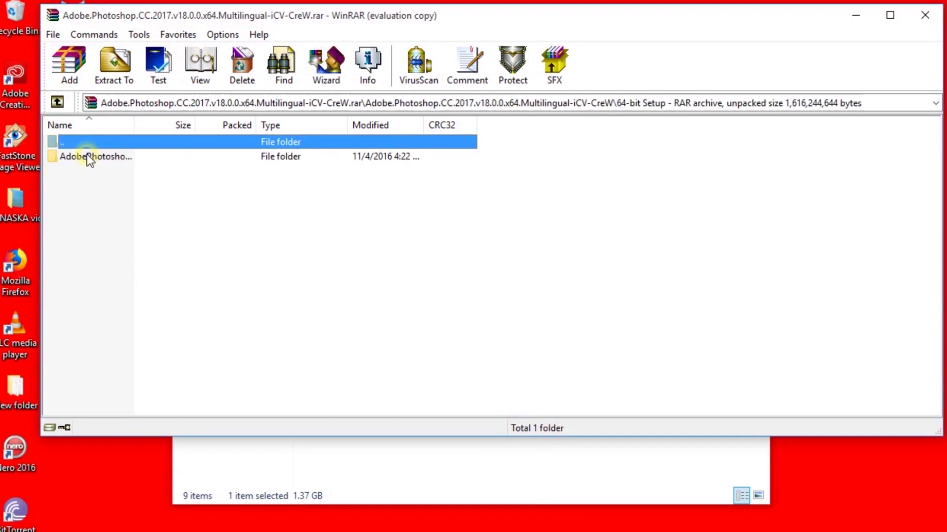
double_click(91, 157)
double_click(91, 215)
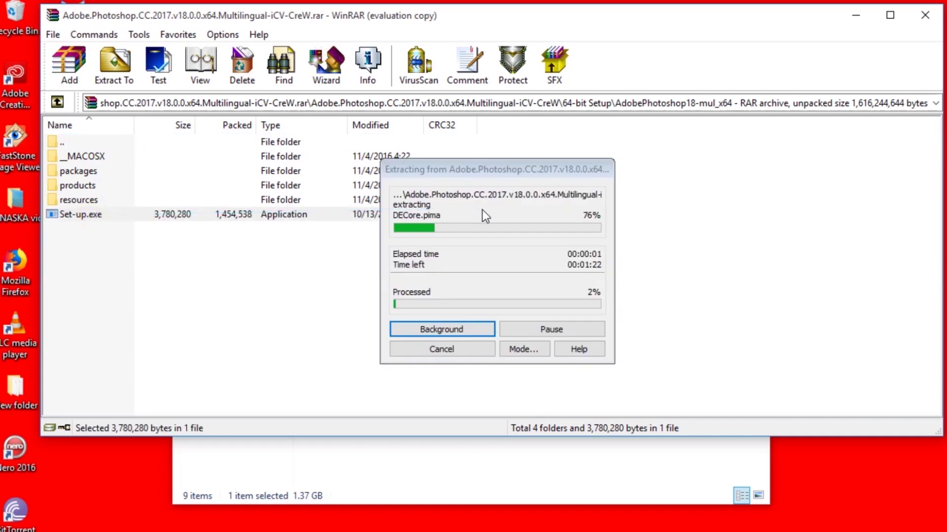
drag(492, 170, 470, 167)
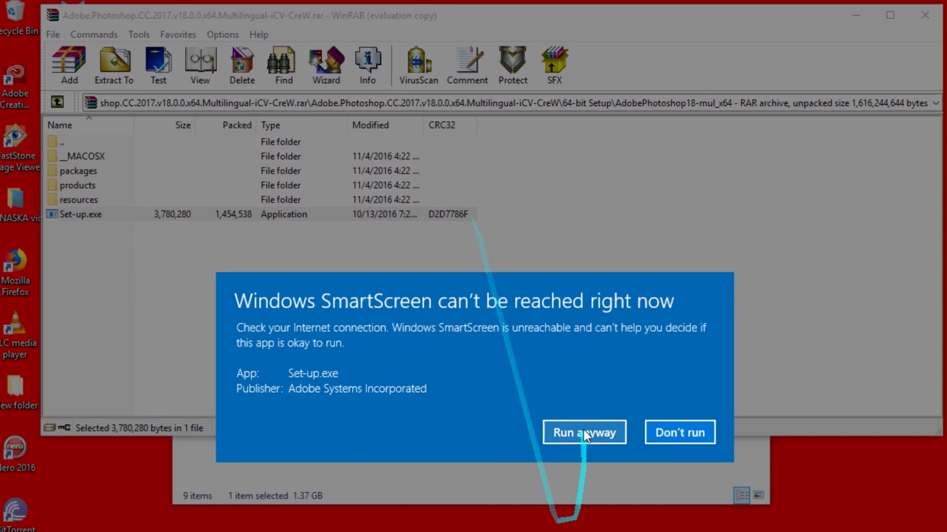
click(584, 432)
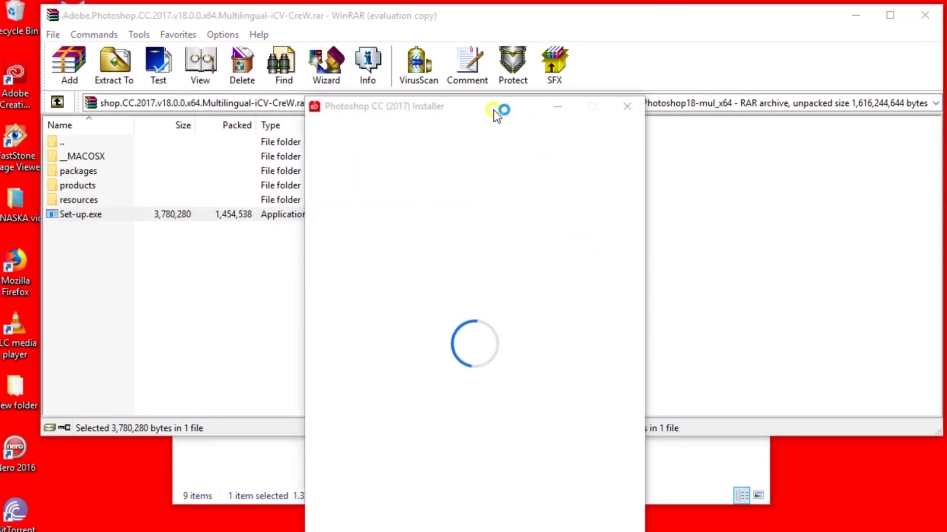
Move the Photoshop CC (2017) installer window to the top of the screen while it installs
drag(493, 110, 506, 16)
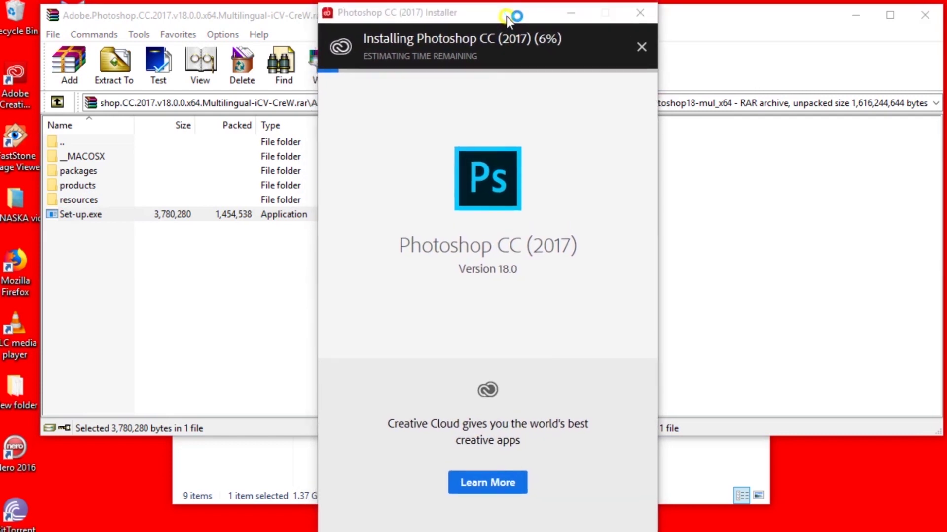
drag(507, 17, 492, 18)
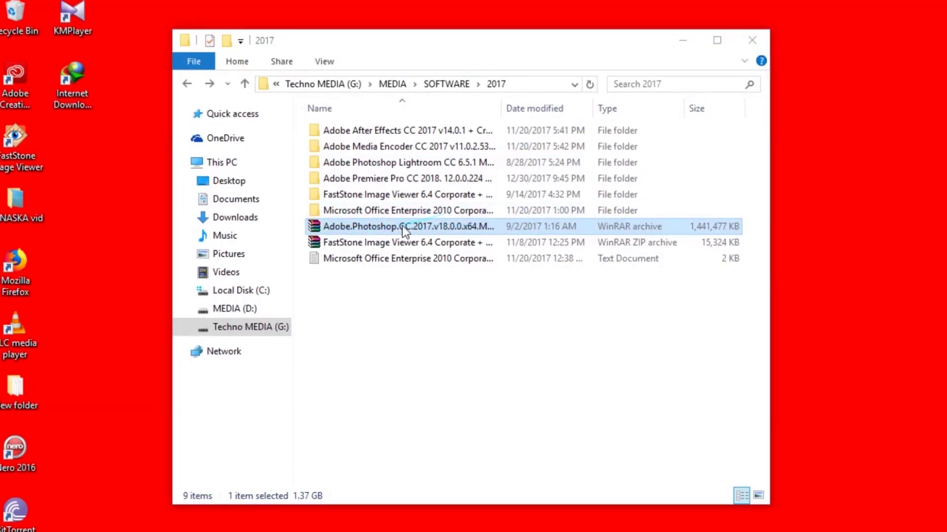
Launch adobe.snr.patch-painter.exe from the archive's Fix > Adobe CC 2015 Universal Patcher 1.5 folder
click(422, 312)
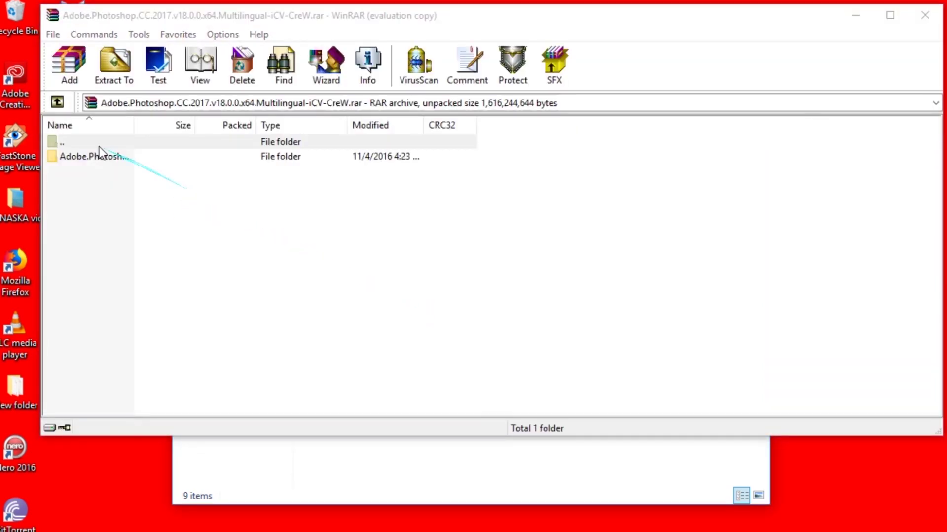
click(101, 157)
double_click(101, 157)
double_click(67, 173)
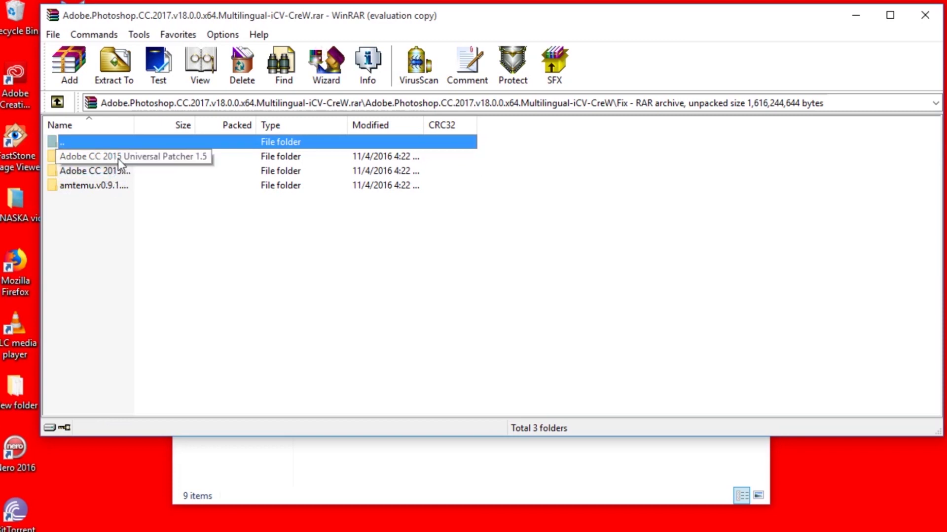
click(57, 102)
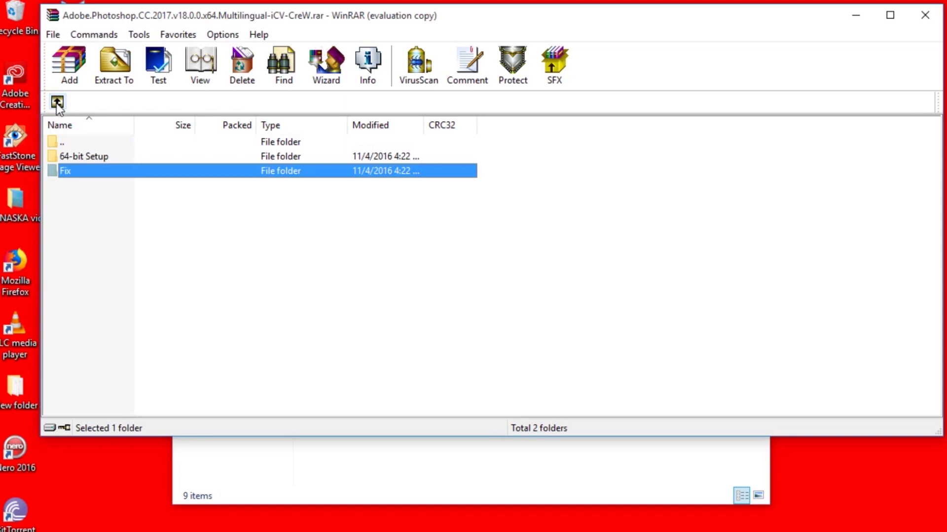
double_click(89, 171)
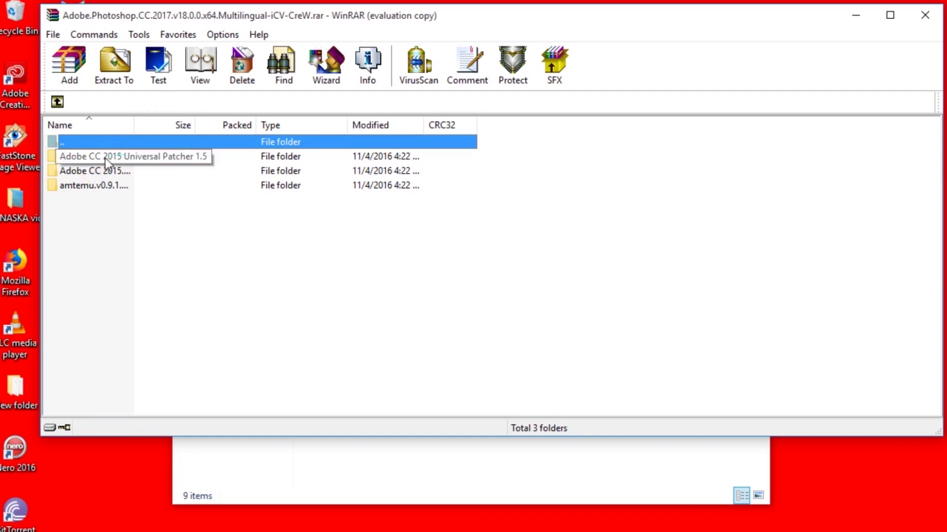
double_click(124, 157)
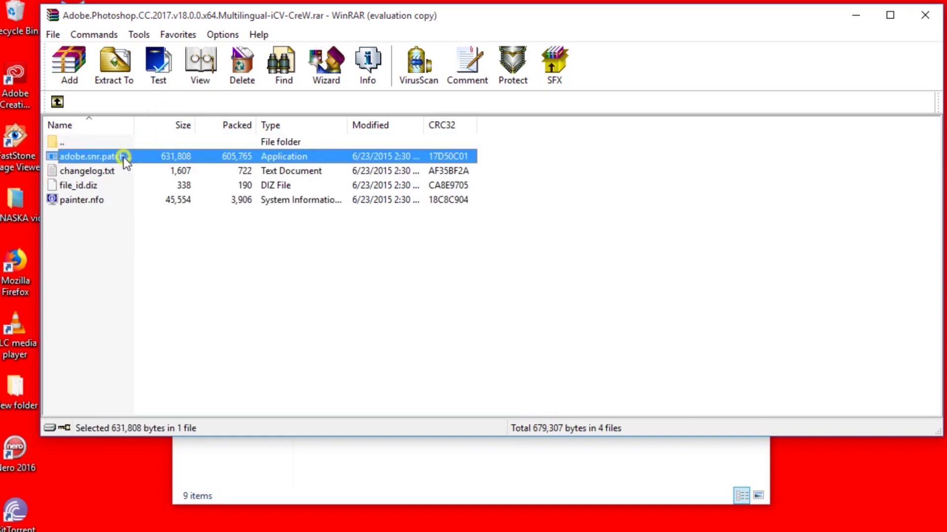
double_click(124, 158)
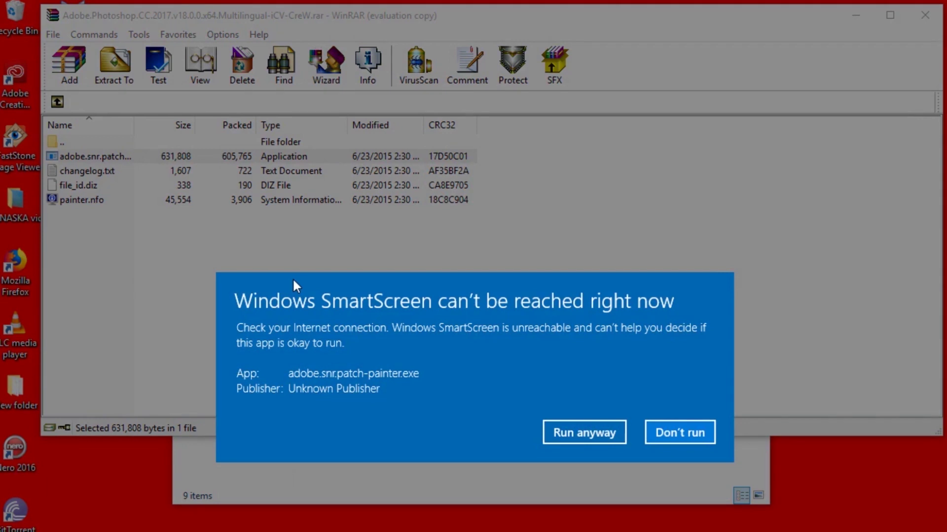
click(574, 433)
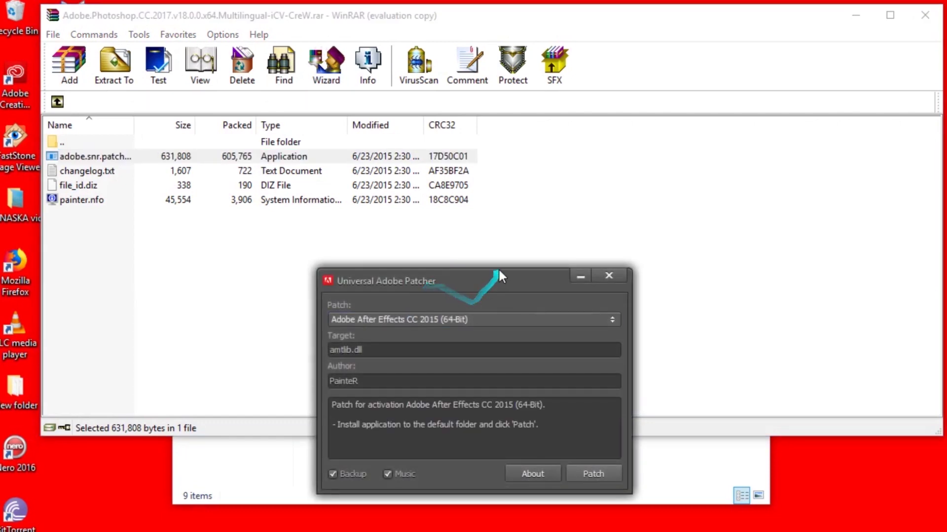
Choose 'Try to patch another product with the amtlib file (64-Bit)' and start patching
click(481, 206)
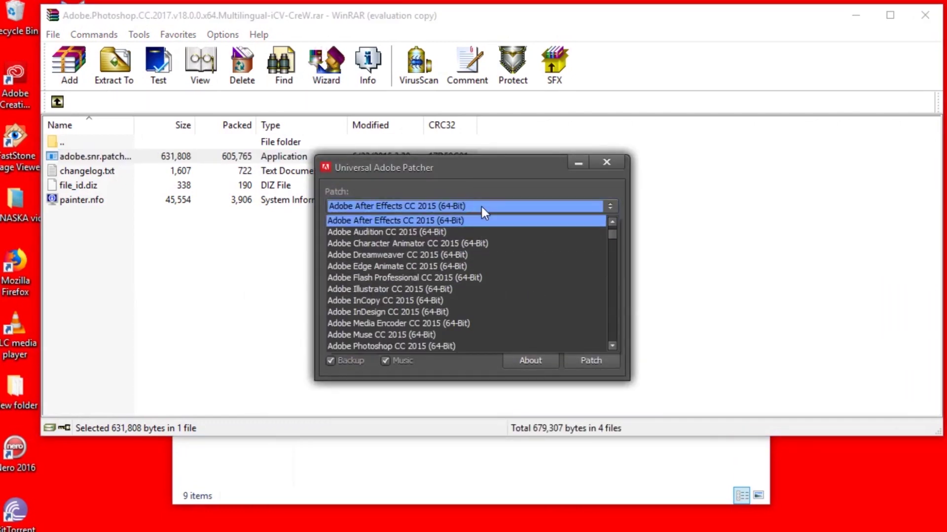
drag(612, 229, 613, 345)
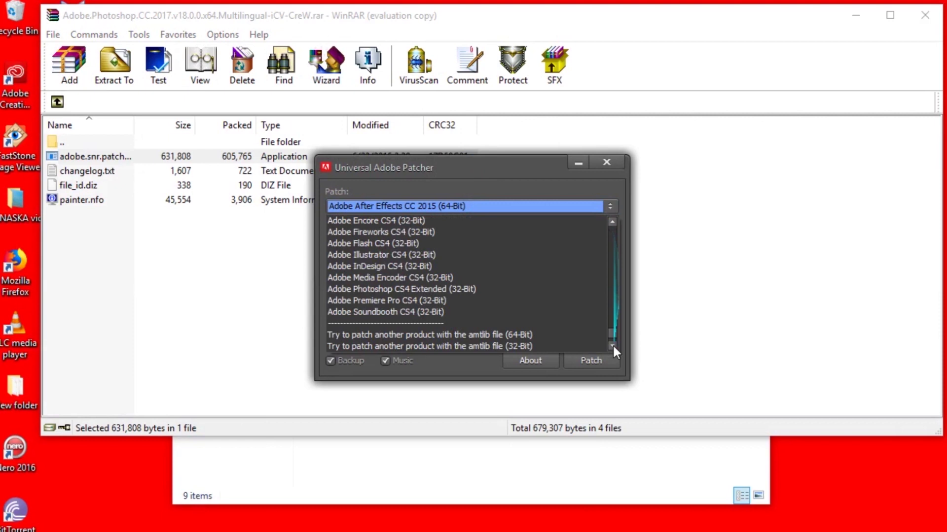
click(507, 334)
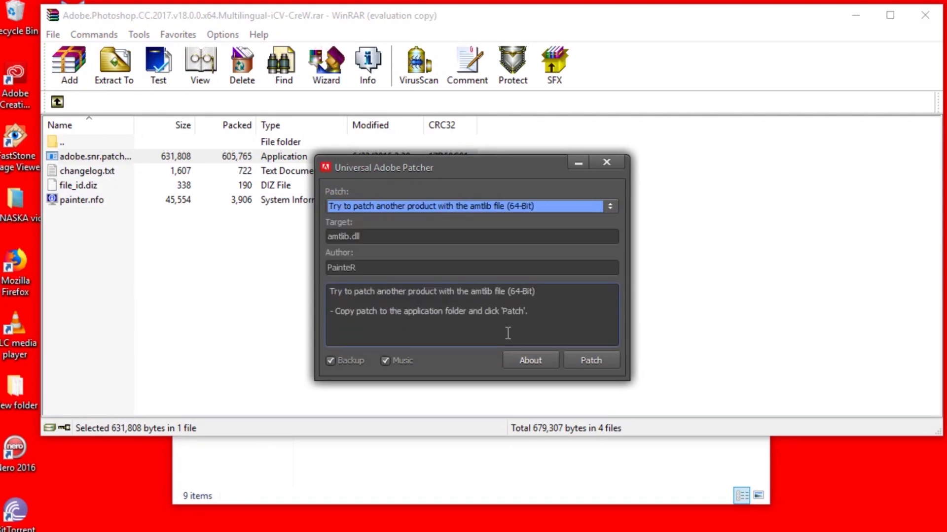
click(610, 363)
click(487, 429)
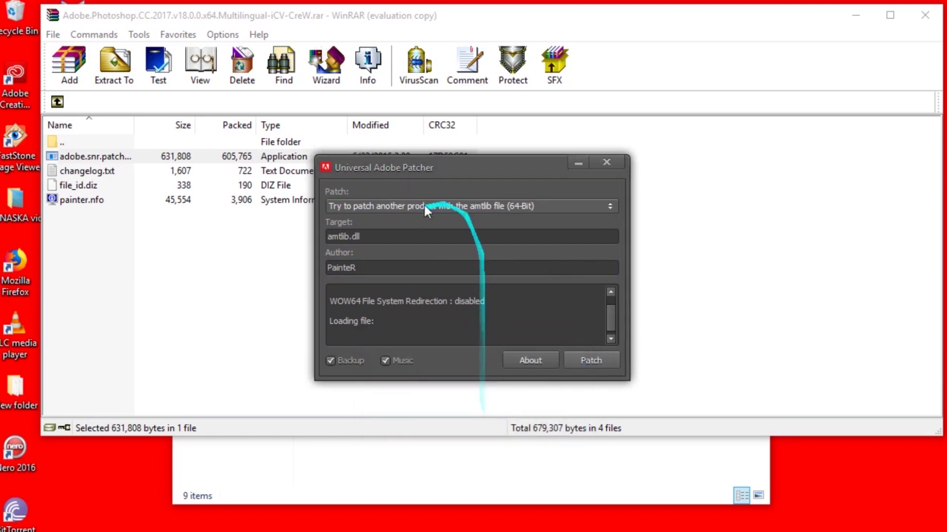
Select amtlib.dll in C: > Program Files > Adobe > Adobe Photoshop CC 2017 to patch
click(310, 298)
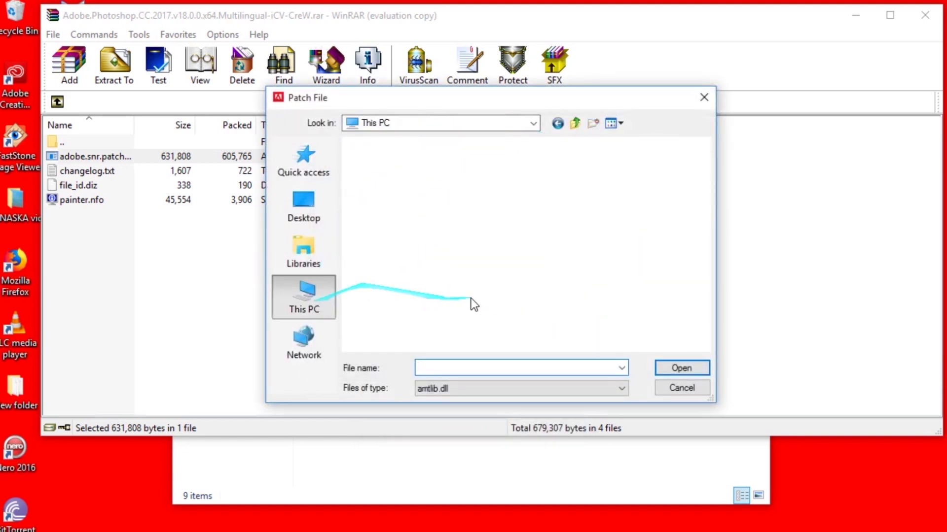
scroll(498, 248, down, 1)
click(436, 292)
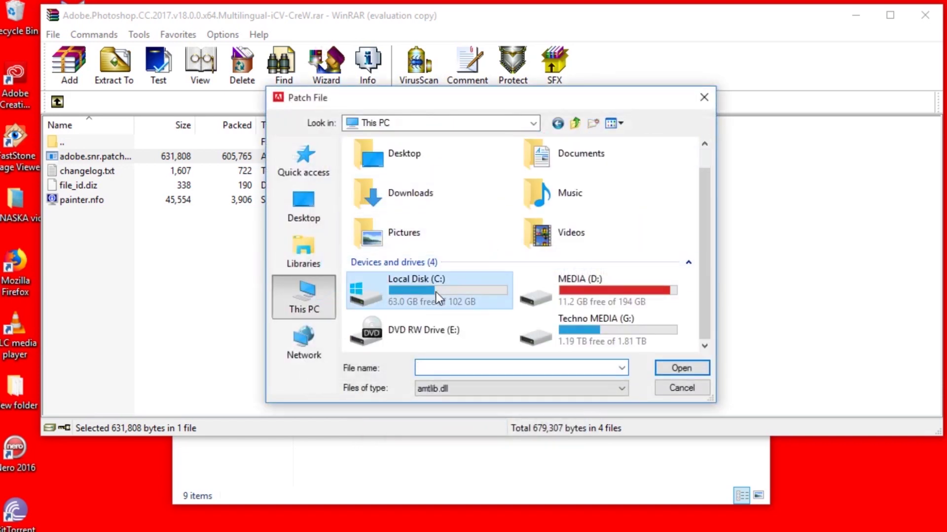
double_click(436, 292)
click(402, 206)
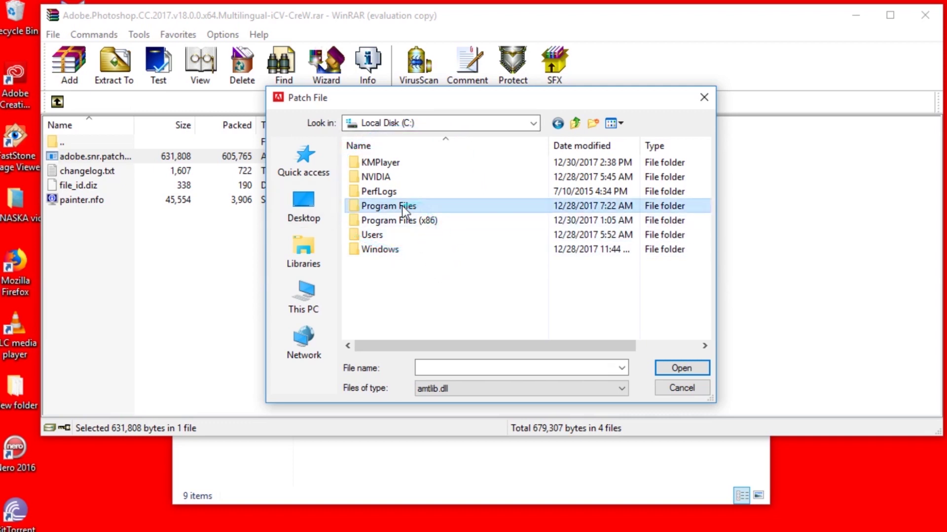
double_click(402, 207)
double_click(390, 163)
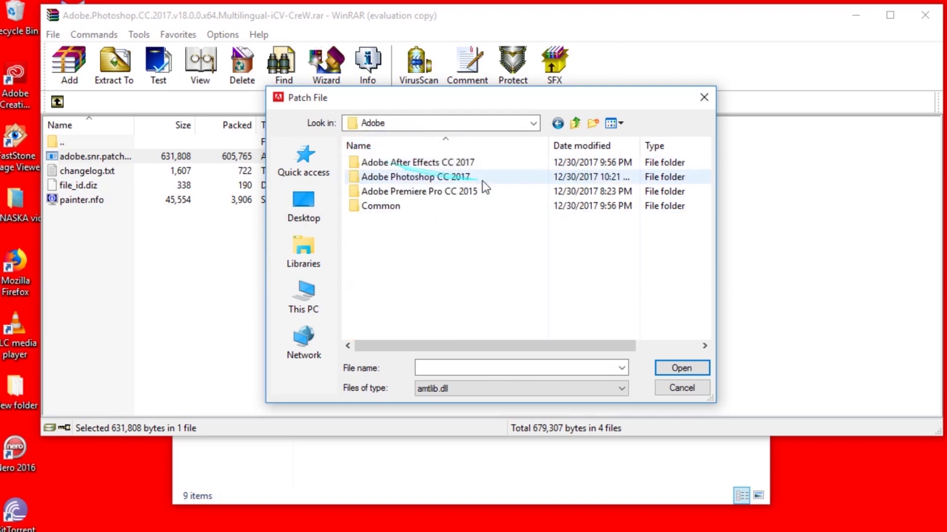
double_click(448, 176)
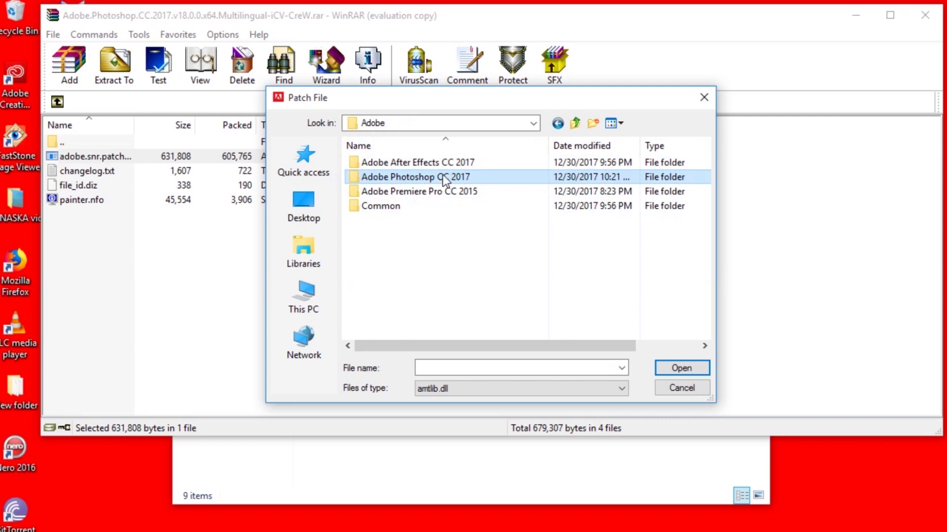
click(393, 310)
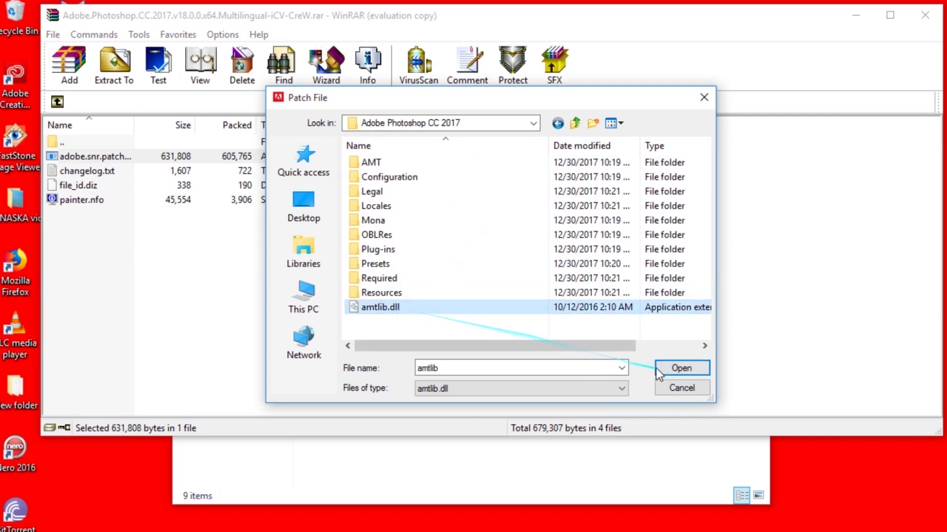
click(676, 368)
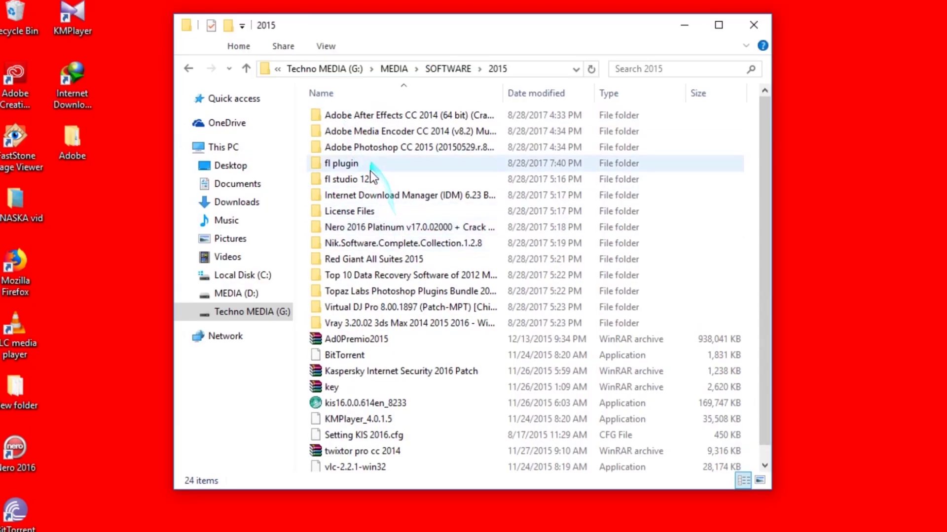
Extract the FL Studio archive in fl studio 12.1 and inspect the Image-Line FL Studio 12.1.2 Producer Edition folder
double_click(371, 179)
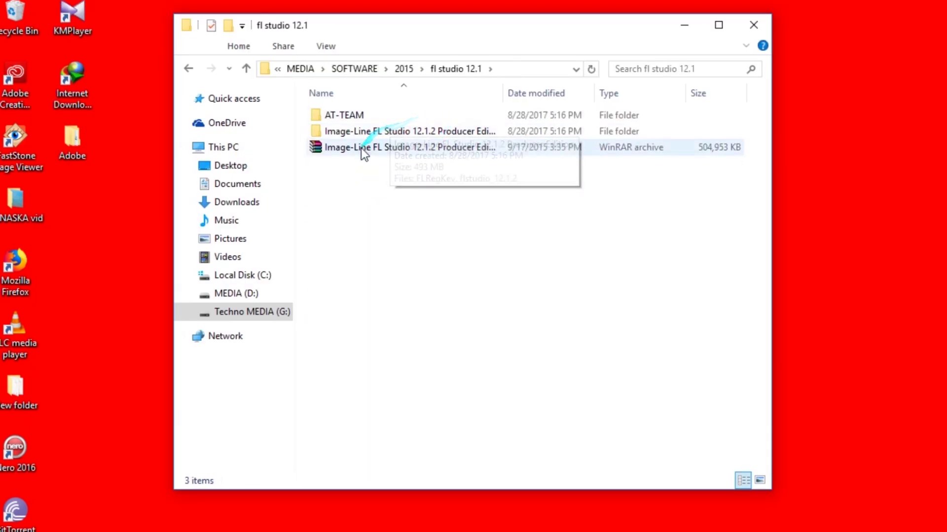
click(383, 148)
right_click(383, 147)
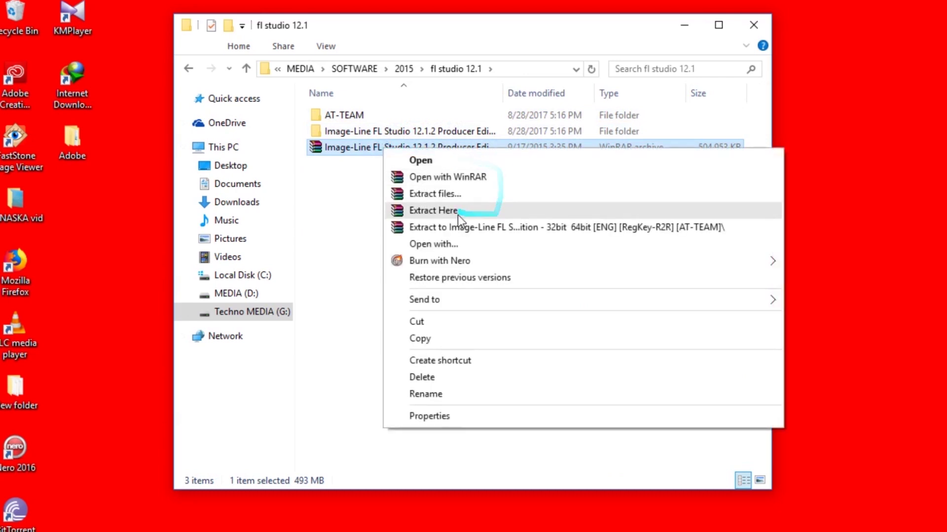
click(334, 215)
double_click(444, 132)
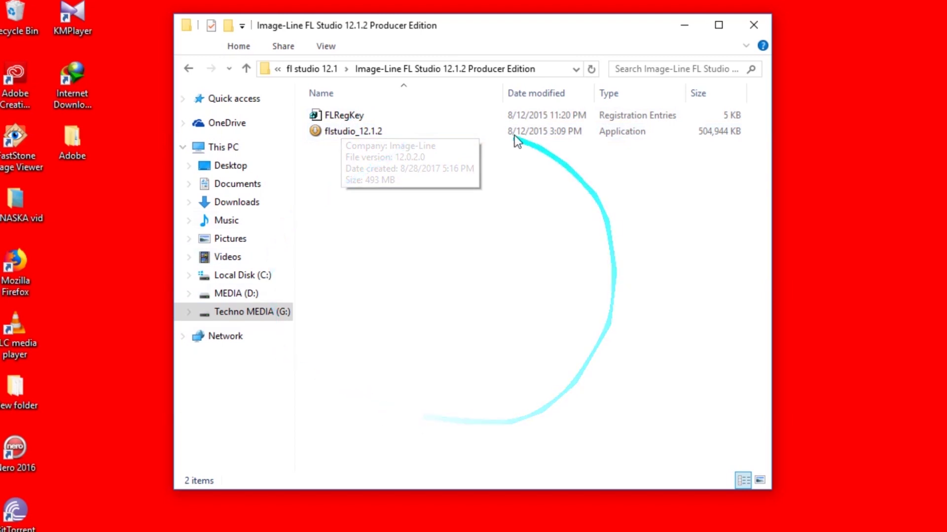
mouse_move(344, 115)
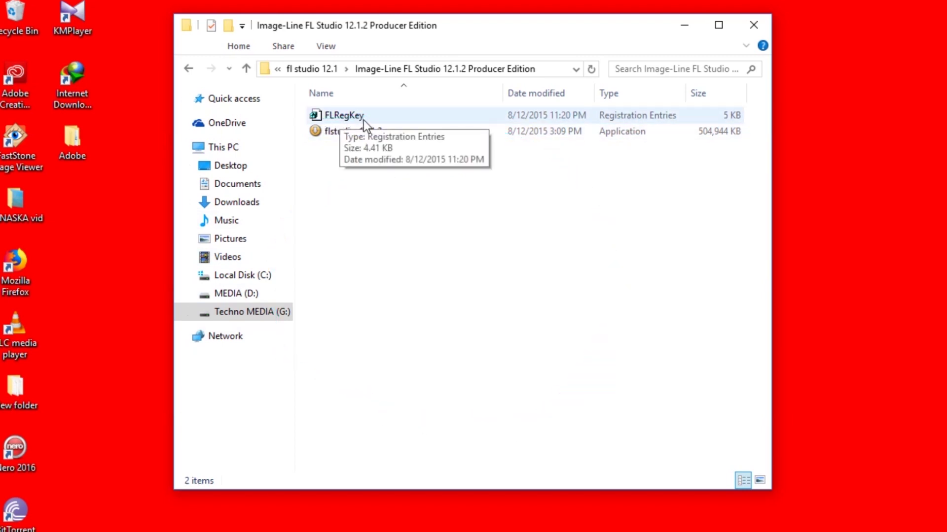
click(188, 69)
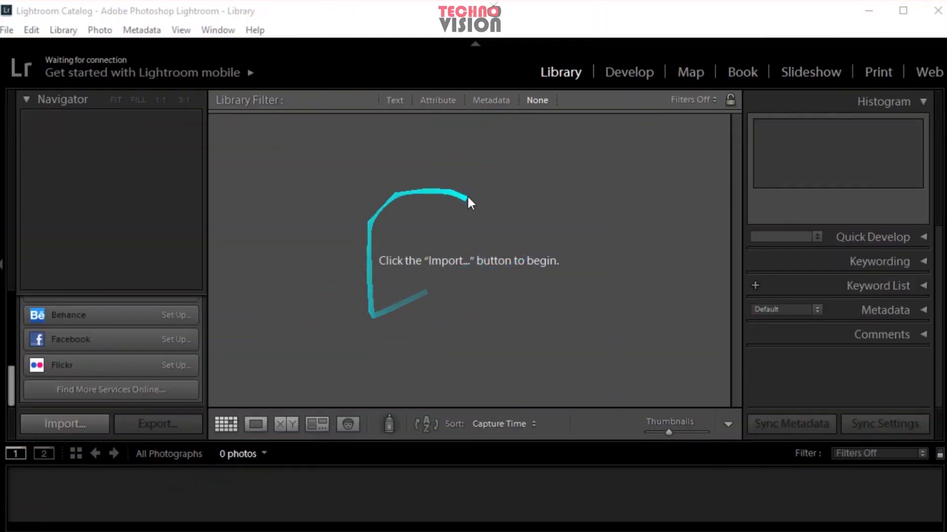
click(7, 31)
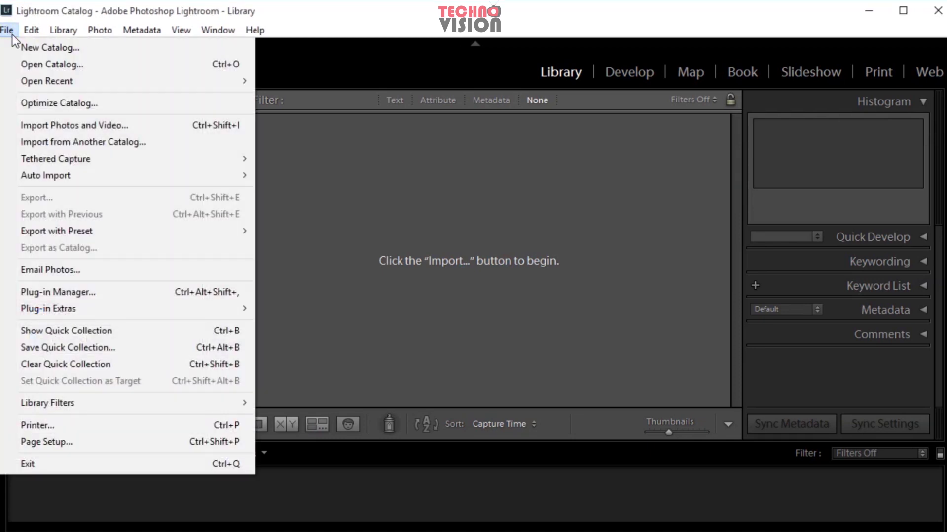
click(111, 125)
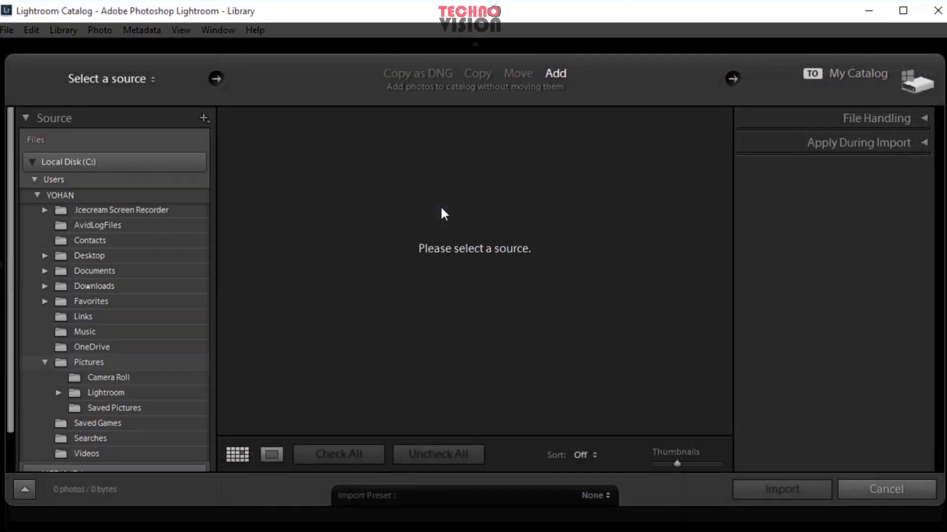
click(96, 254)
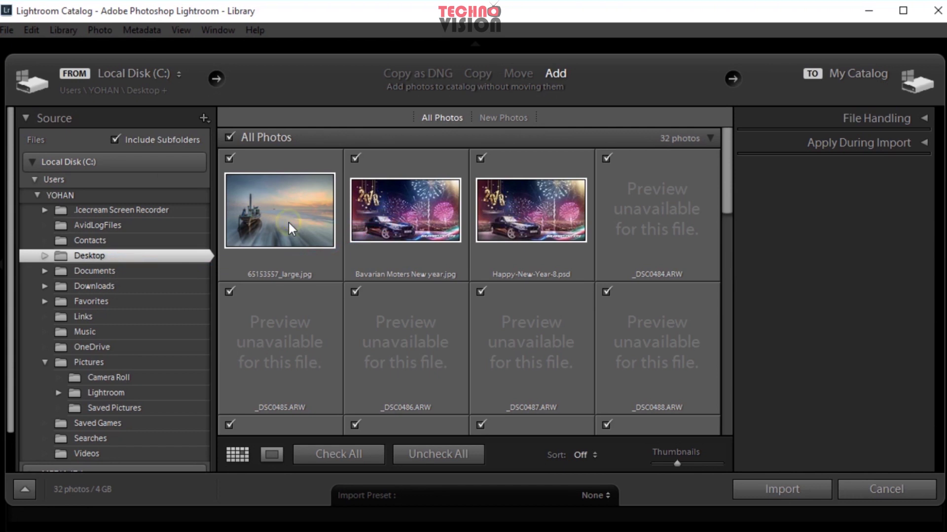
click(255, 170)
click(397, 194)
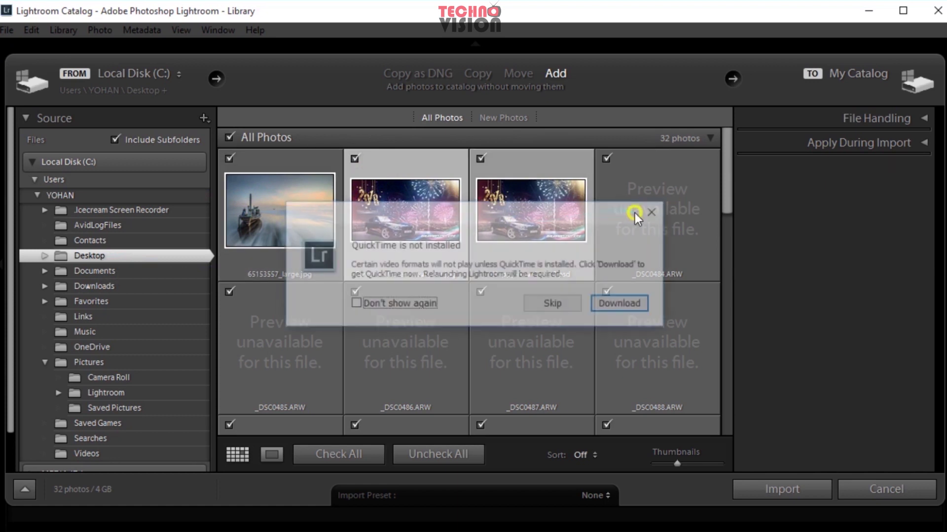
click(566, 302)
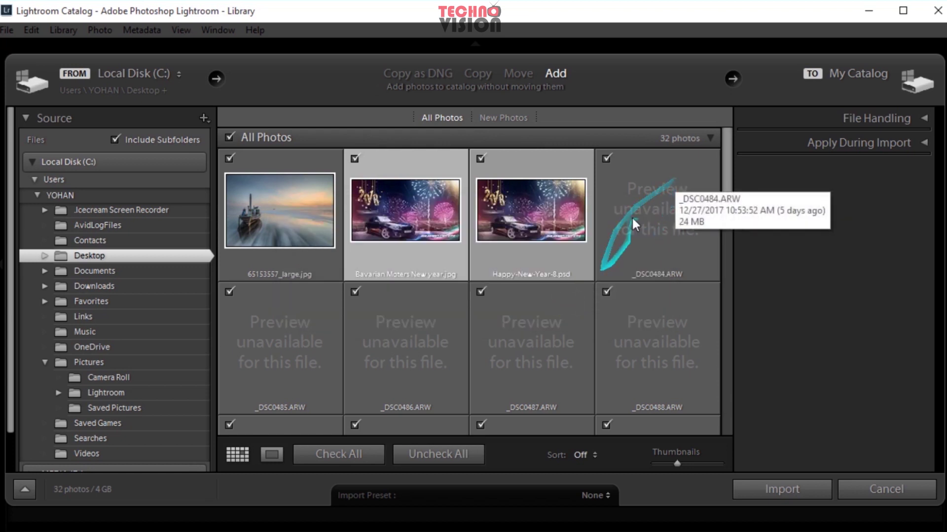
click(646, 204)
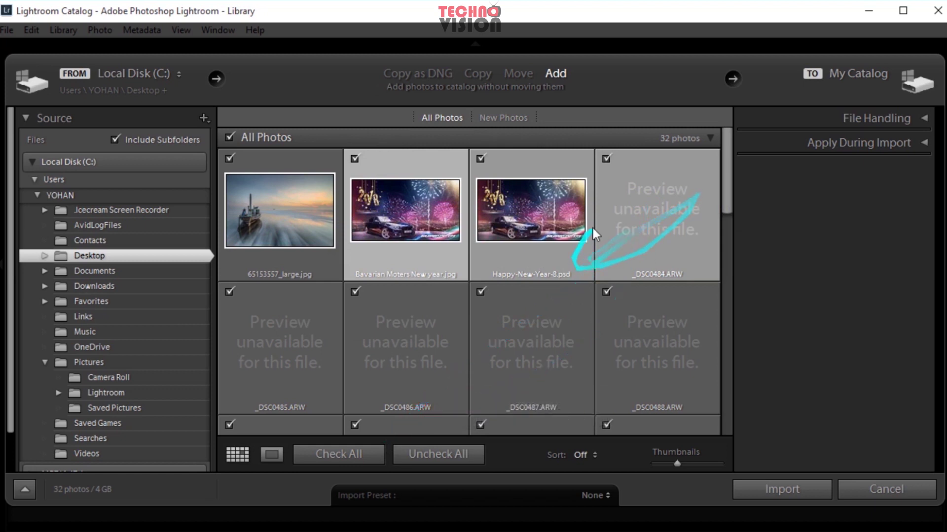
click(541, 220)
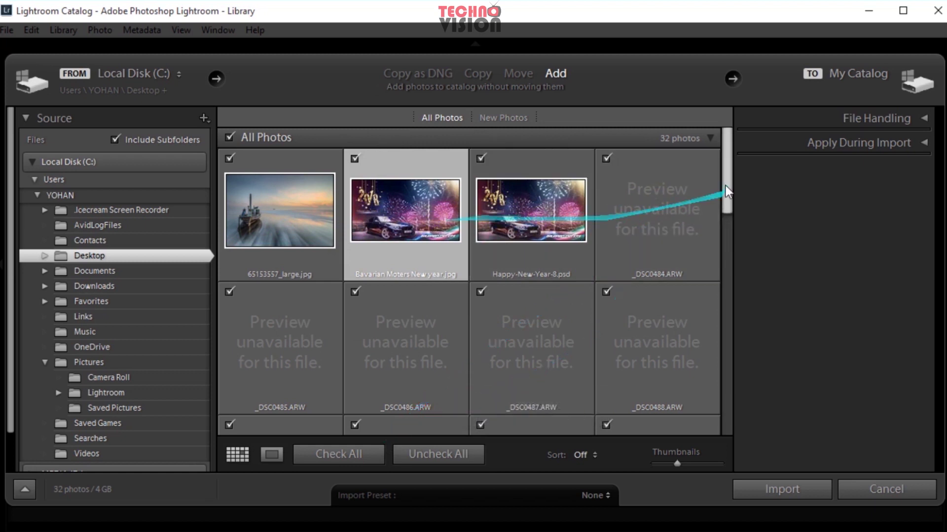
drag(728, 178, 729, 371)
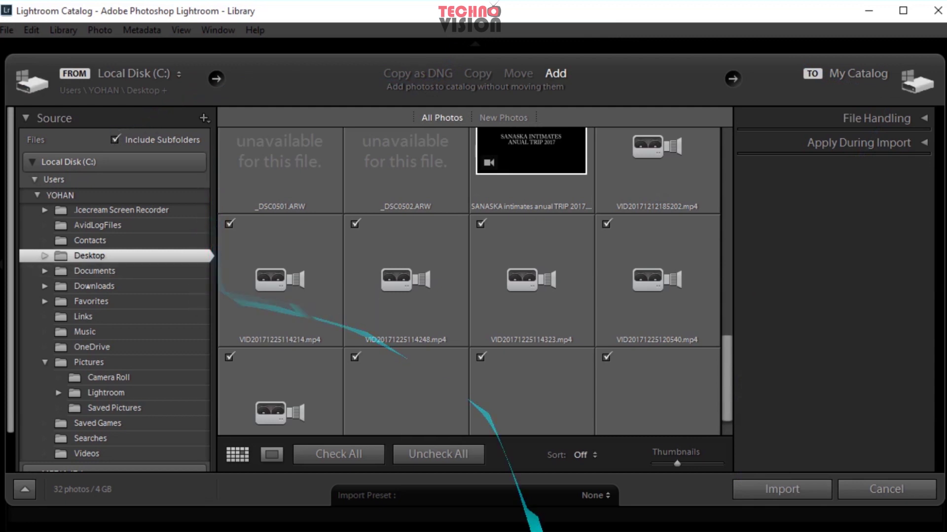
scroll(614, 286, up, 5)
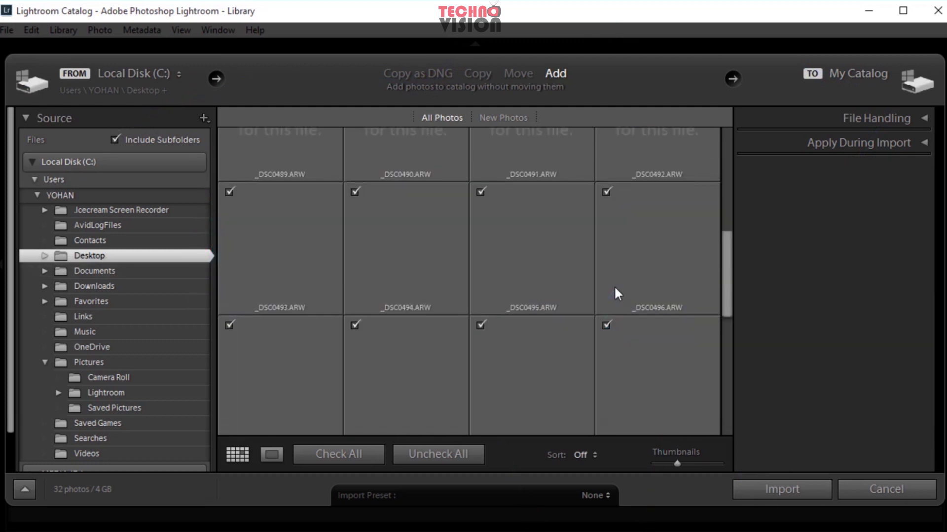
scroll(614, 285, up, 3)
scroll(614, 286, up, 2)
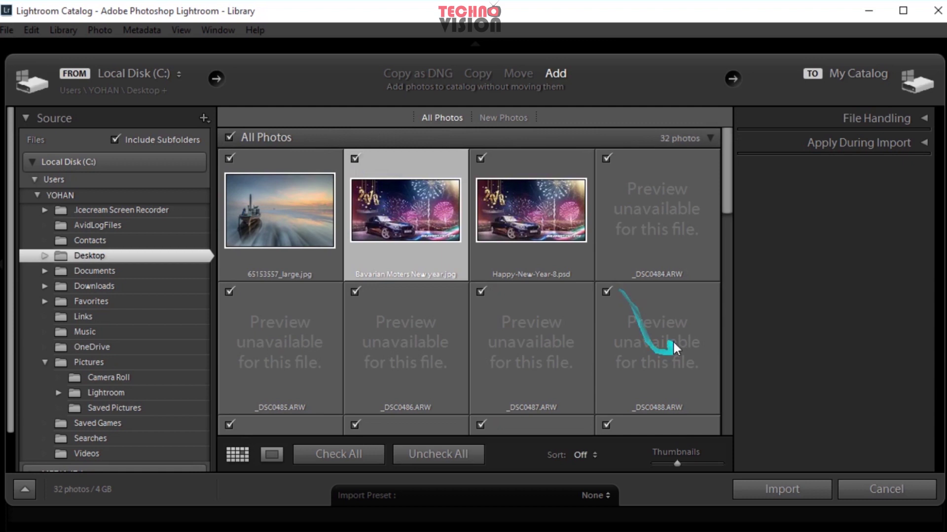
click(878, 488)
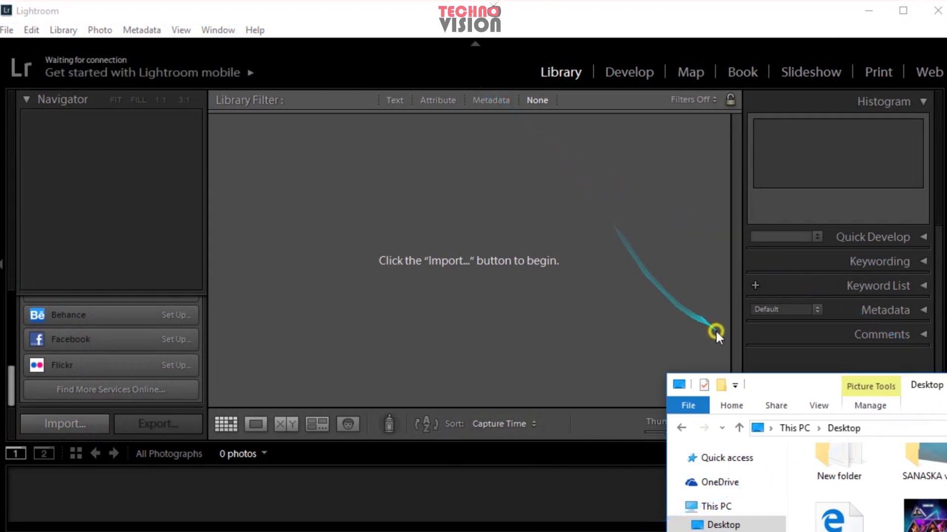
Drag the boat seascape and white fairy photos from the Desktop into Lightroom and import them
drag(759, 376, 704, 90)
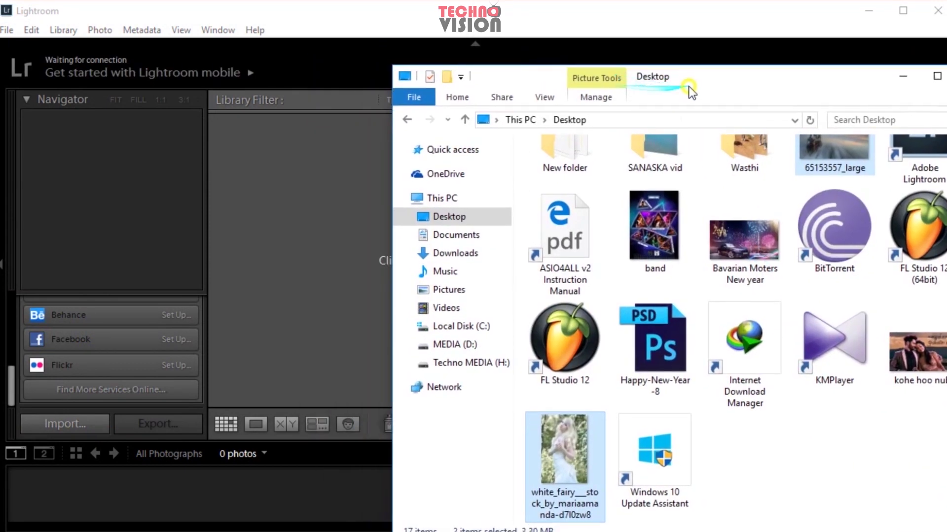
drag(584, 448, 301, 289)
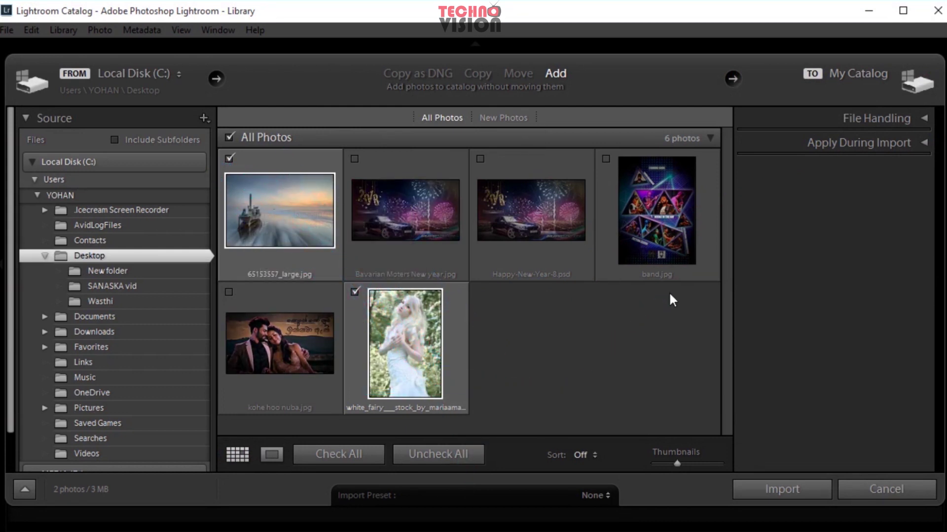
click(778, 493)
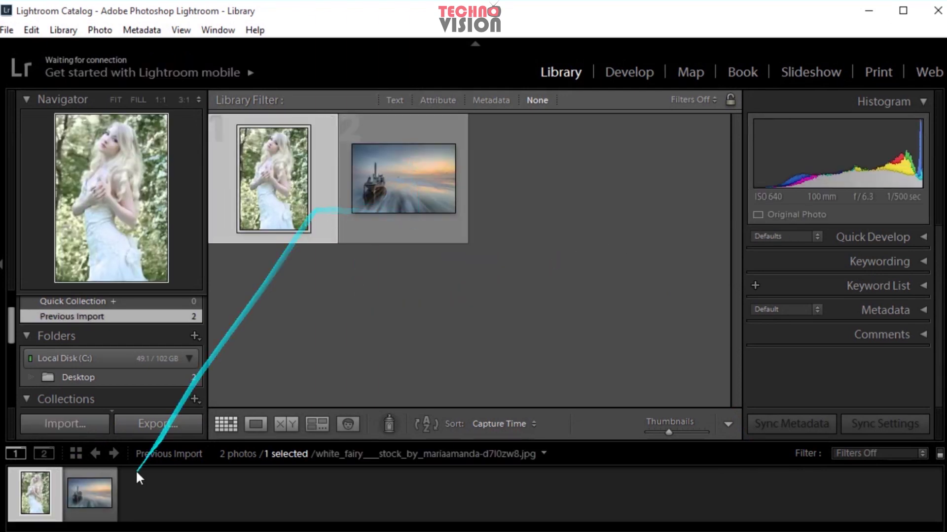
Select the boat seascape photo and inspect it at full size in loupe view
click(410, 162)
click(289, 167)
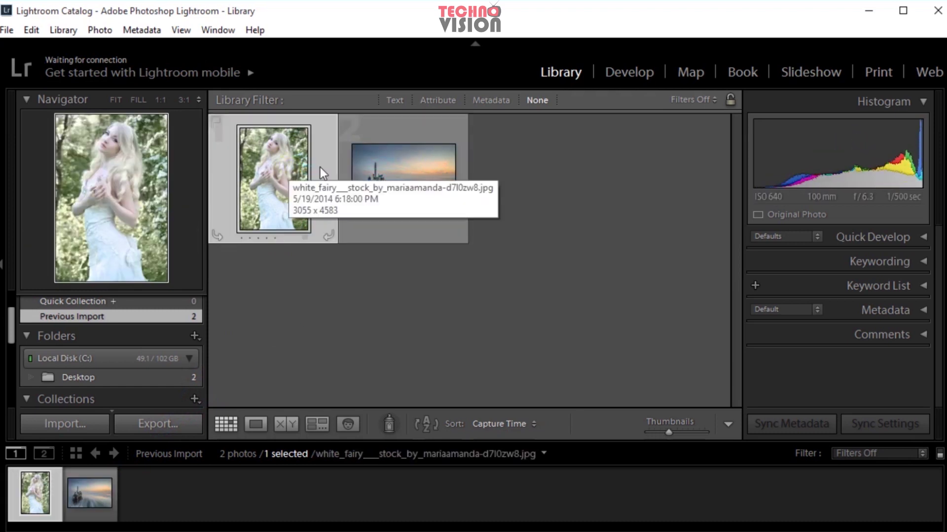
click(398, 180)
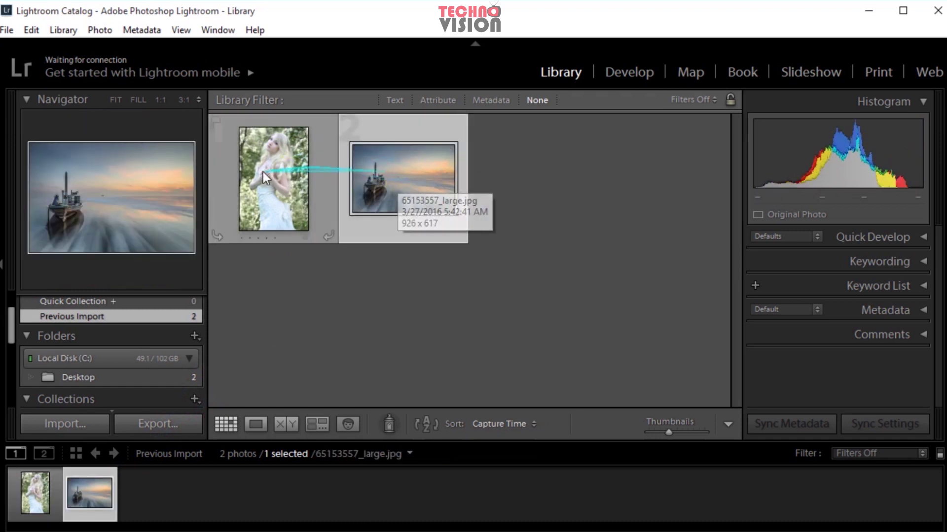
click(264, 172)
click(421, 192)
double_click(421, 192)
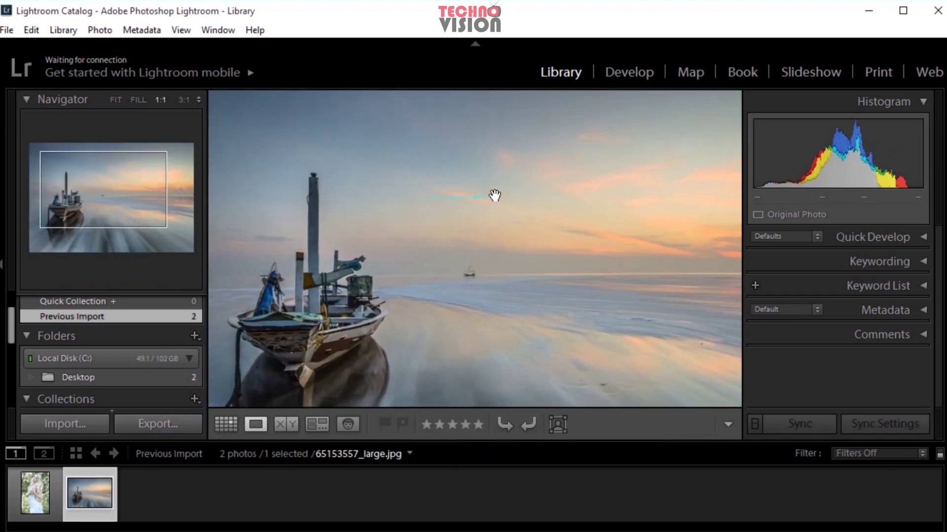
scroll(495, 196, down, 5)
scroll(494, 195, up, 10)
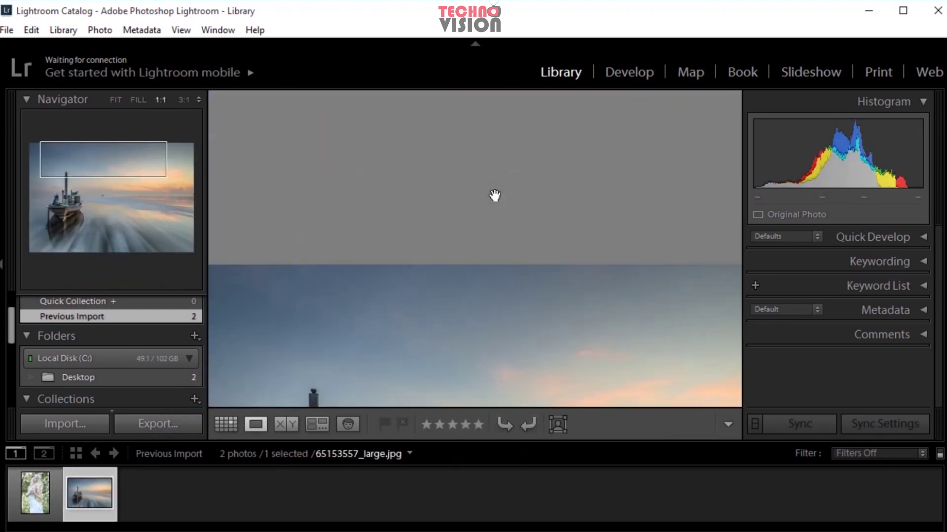
click(494, 196)
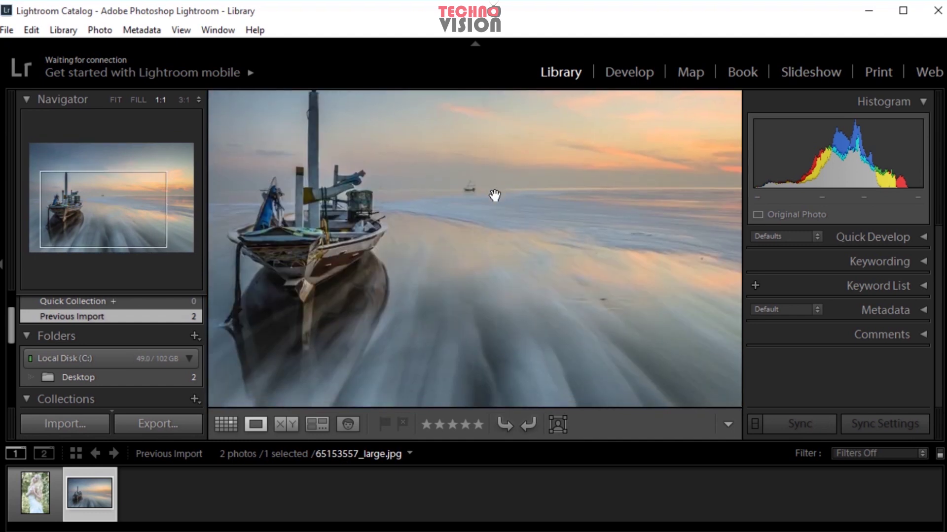
scroll(495, 196, down, 3)
scroll(494, 196, up, 8)
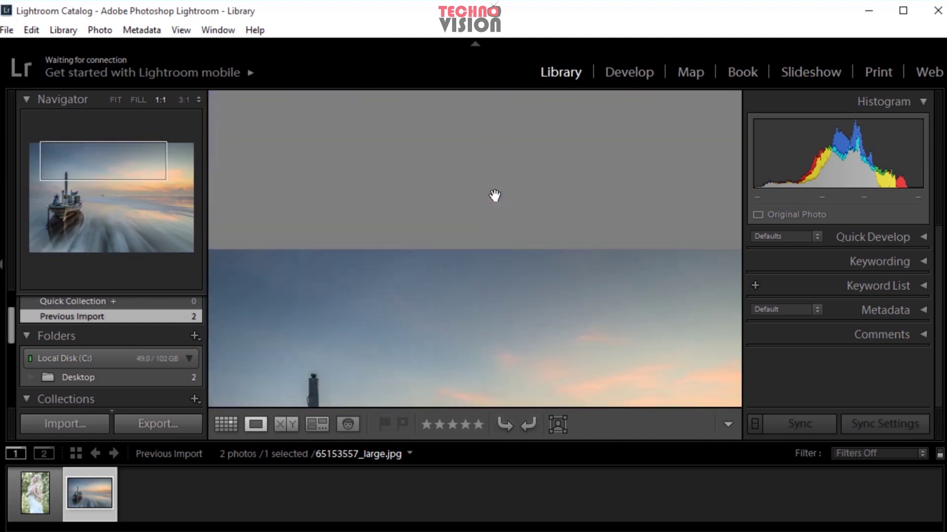
key(g)
double_click(427, 174)
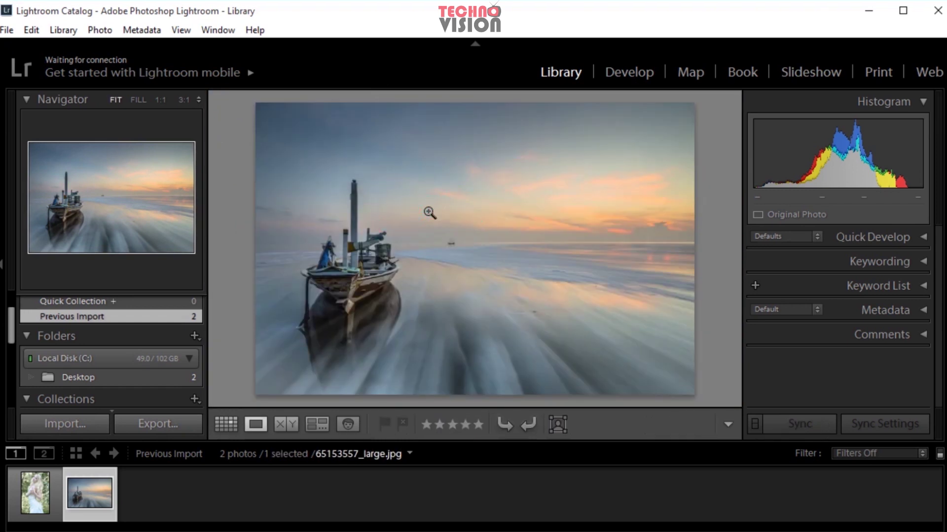
Close the File Explorer Desktop window and return to the boat photo in Lightroom
key(alt)
key(ctrl+shift+e)
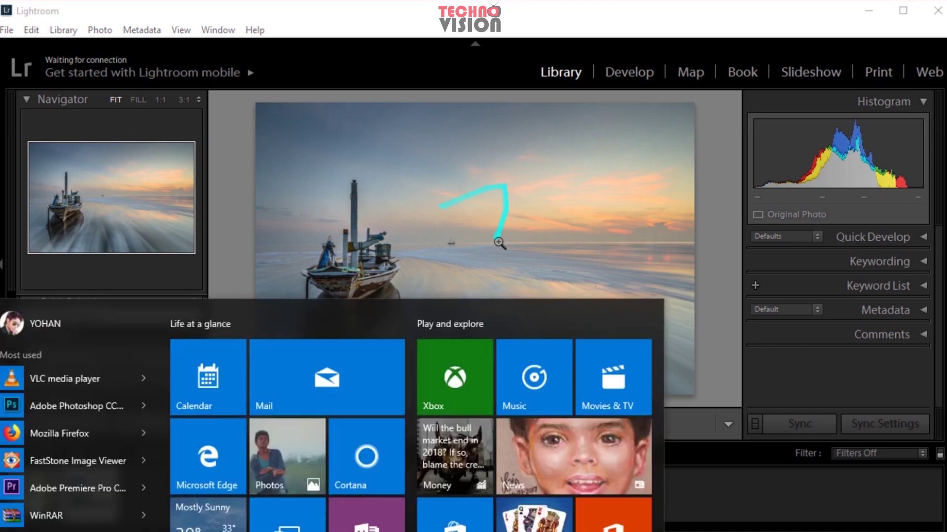
key(super+e)
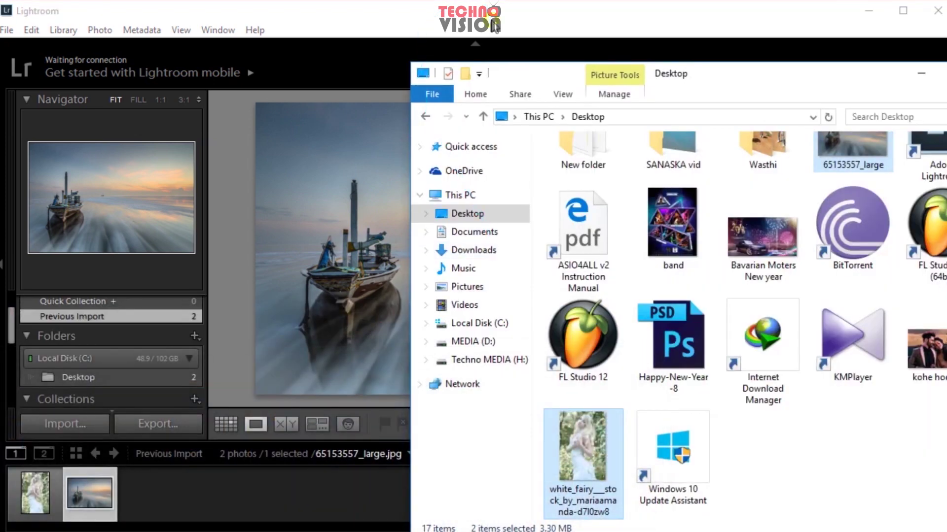
key(alt+F4)
key(Left)
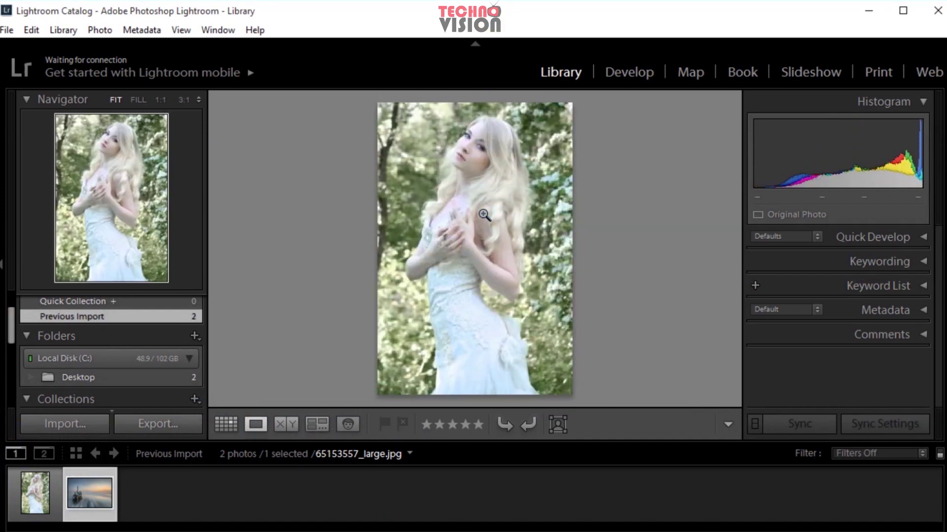
key(Right)
Toggle the boat photo between fit and full-size zoom to check the sky, then enter Develop
right_click(483, 214)
click(441, 209)
click(443, 211)
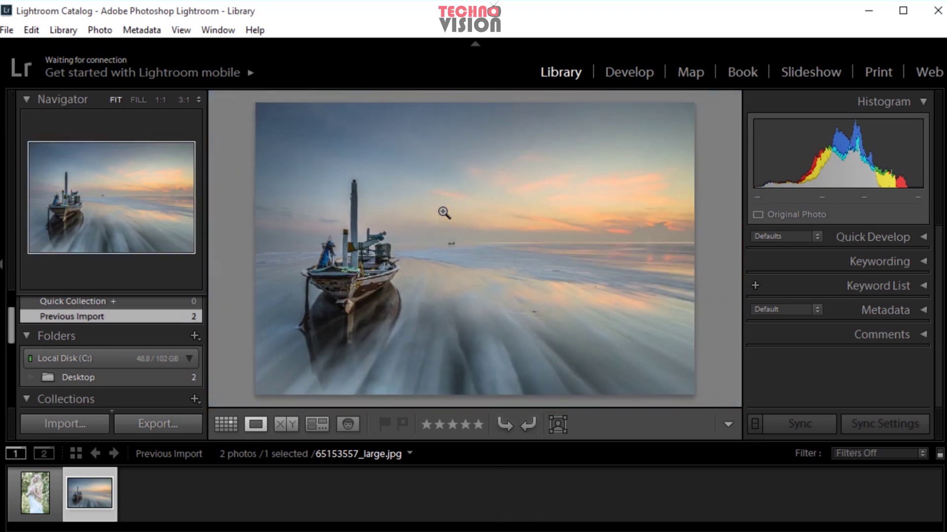
click(442, 211)
click(443, 212)
click(442, 211)
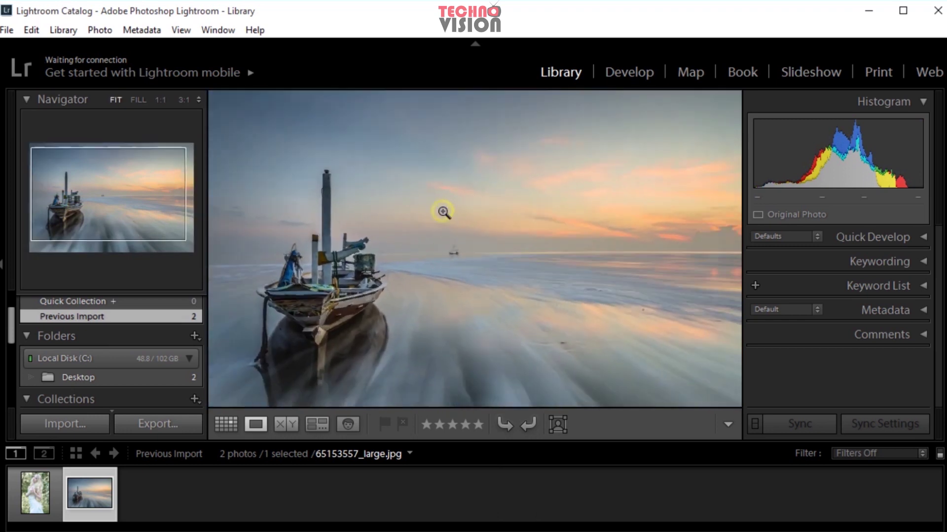
click(444, 211)
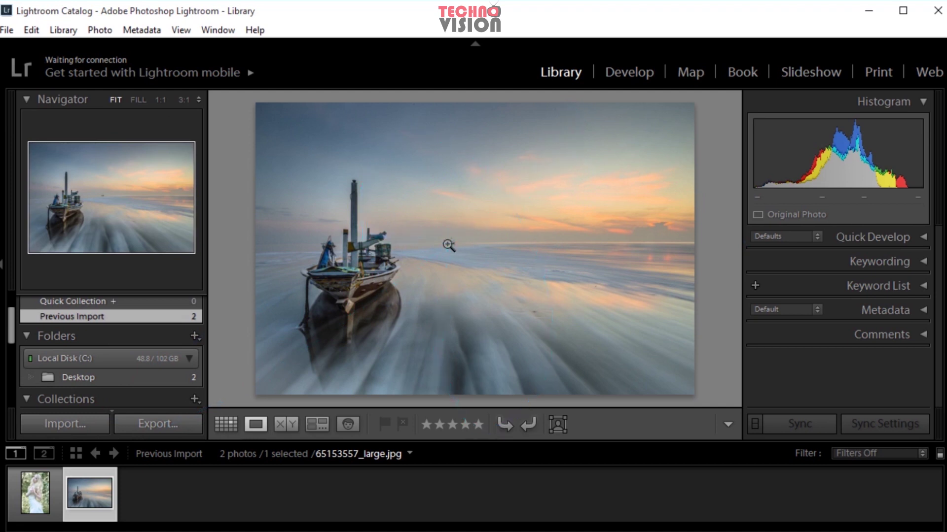
click(634, 72)
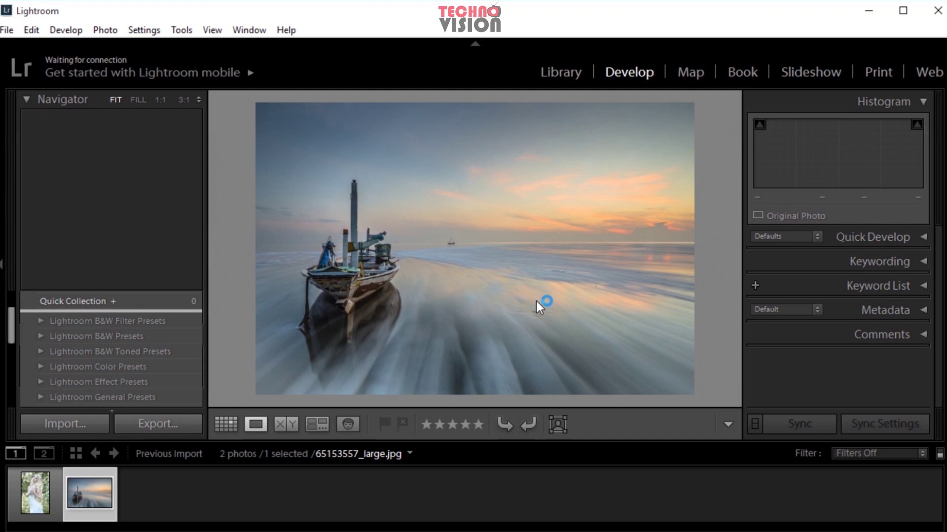
Wait for Develop to load the boat photo and close the 'Using the Develop Module' tips
click(536, 256)
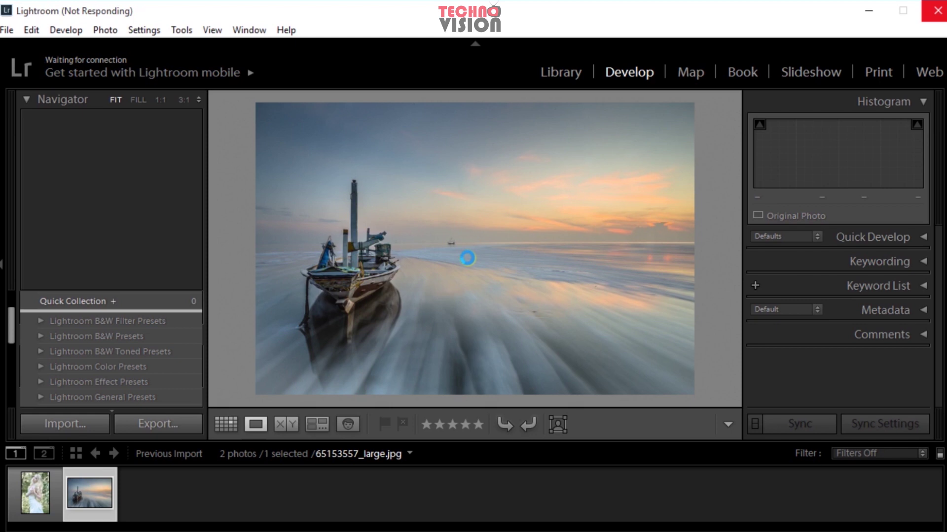
click(619, 332)
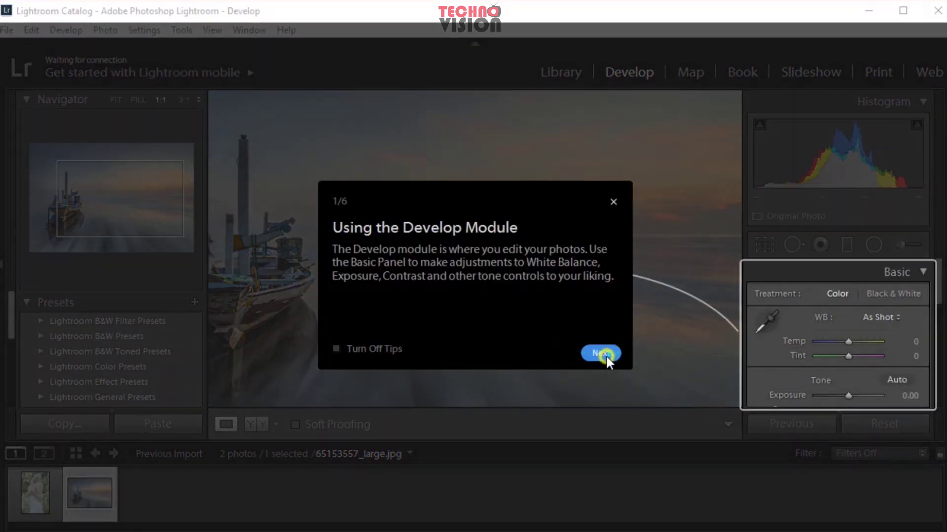
click(613, 202)
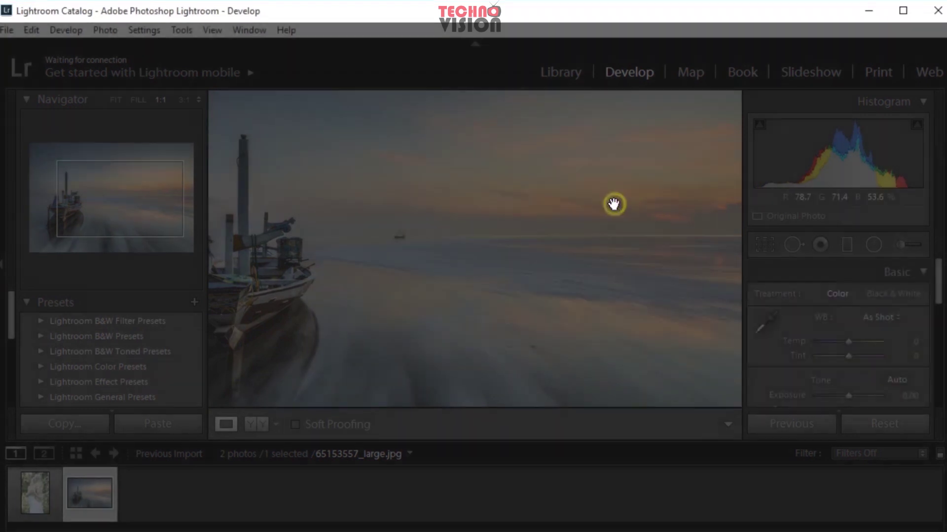
Apply the Grain - Heavy effect preset to the boat photo
scroll(139, 356, down, 1)
scroll(140, 358, down, 2)
scroll(139, 357, down, 1)
scroll(139, 357, up, 2)
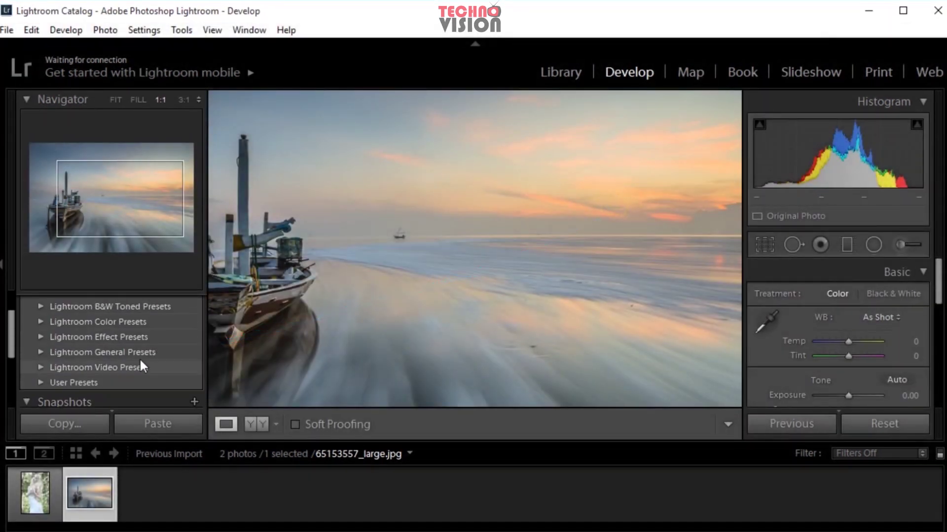
scroll(140, 358, up, 2)
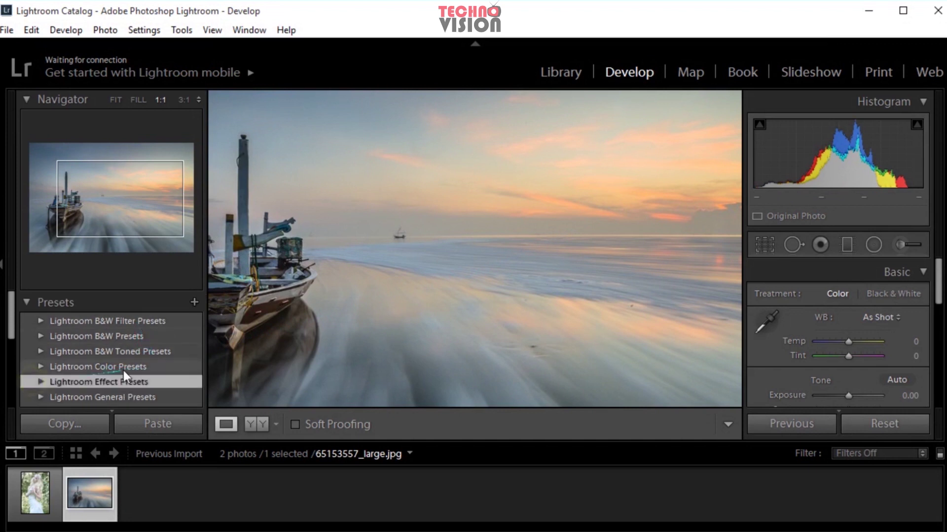
click(41, 383)
scroll(150, 371, down, 3)
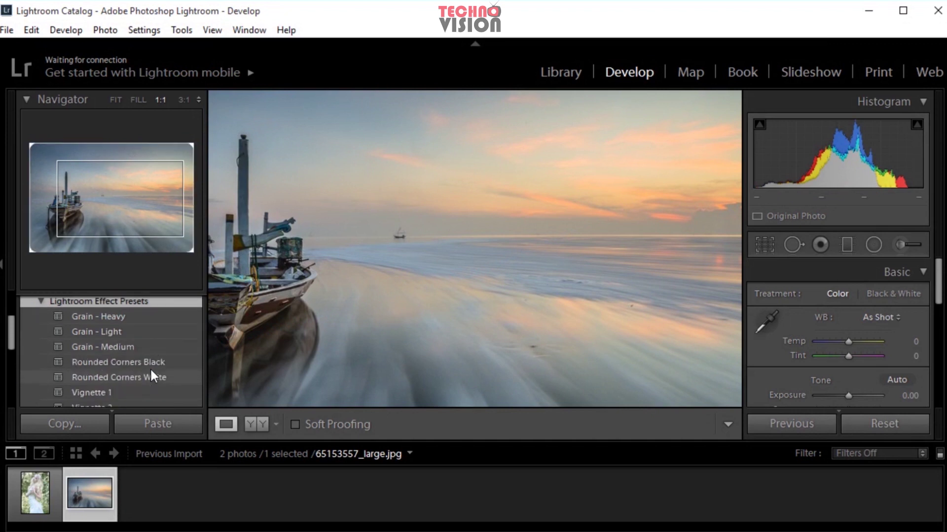
scroll(153, 374, down, 1)
scroll(152, 351, up, 2)
scroll(151, 350, up, 2)
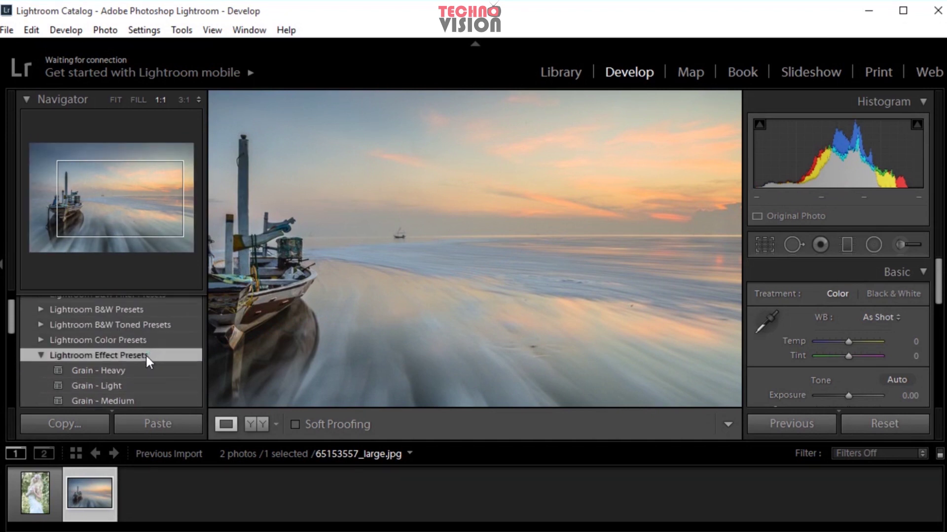
click(116, 370)
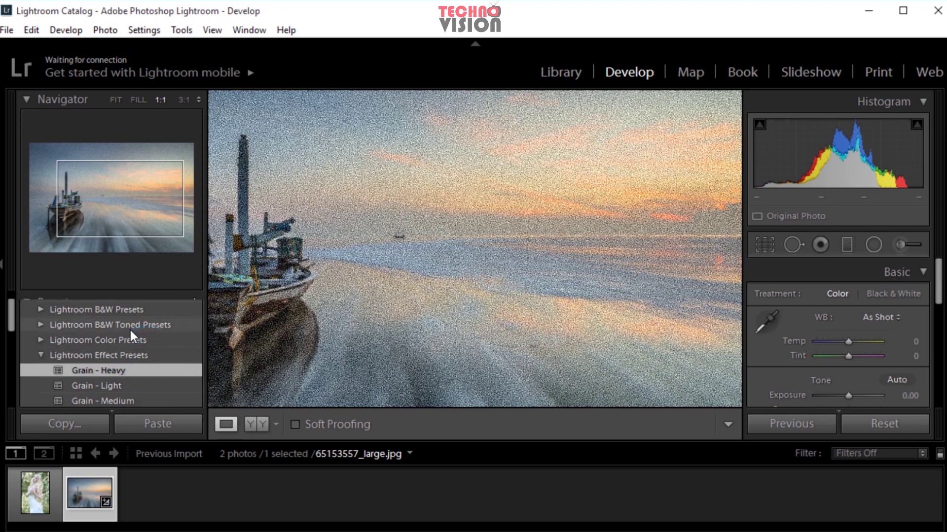
scroll(130, 328, up, 2)
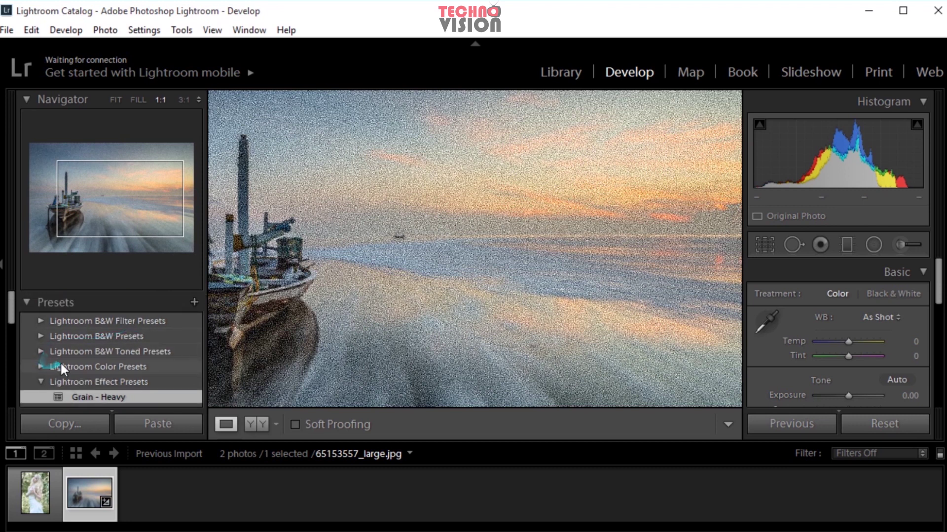
Try the Aged Photo and Cold Tone color presets, with the whole photo fitted in view
click(41, 383)
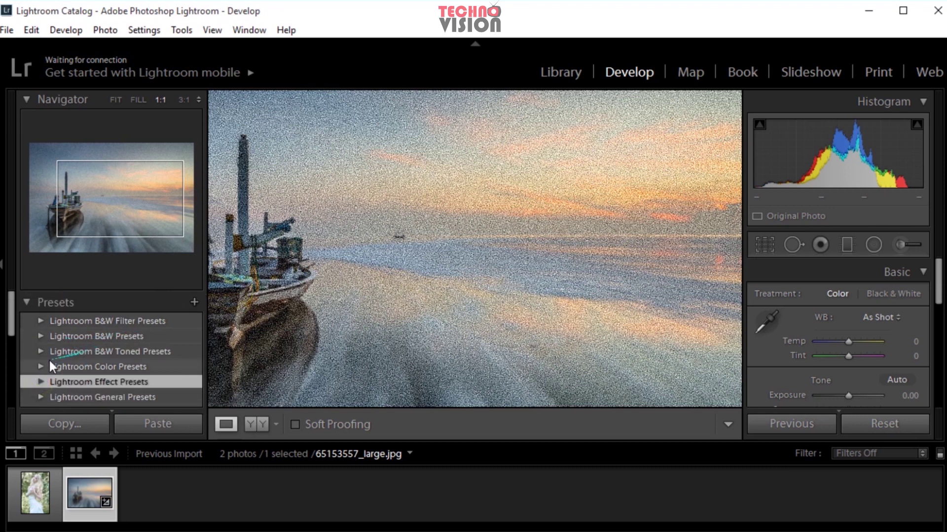
click(40, 367)
click(101, 382)
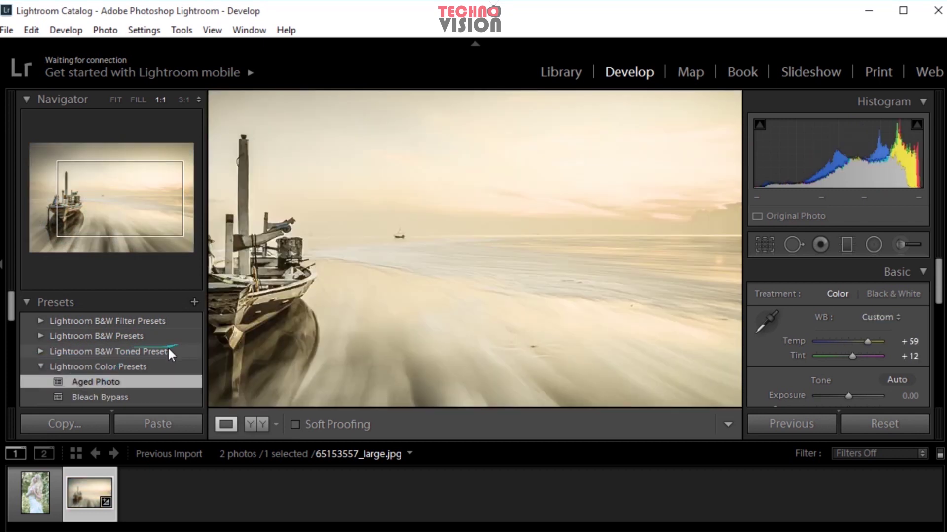
scroll(127, 364, down, 1)
click(105, 383)
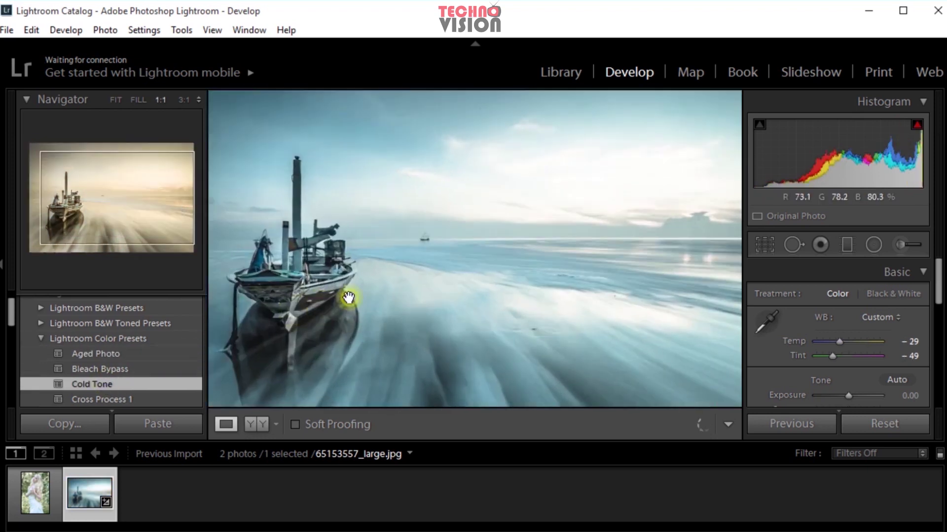
click(348, 297)
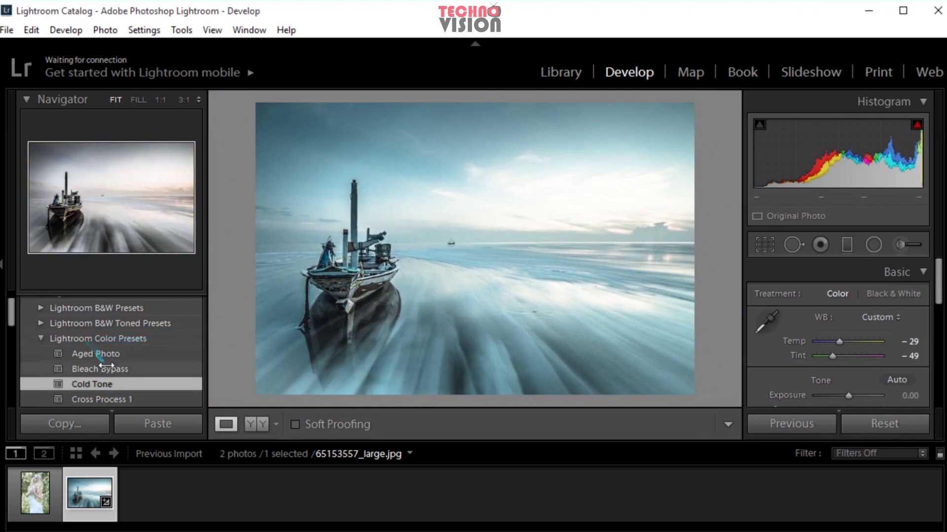
Try Cross Process 2 and 3, then apply Direct Positive and show a before/after comparison
scroll(107, 367, down, 1)
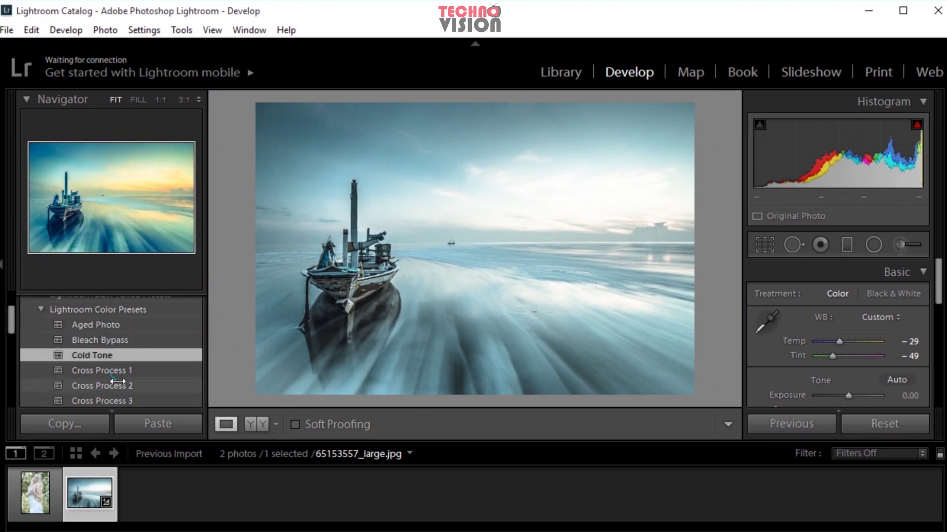
click(117, 384)
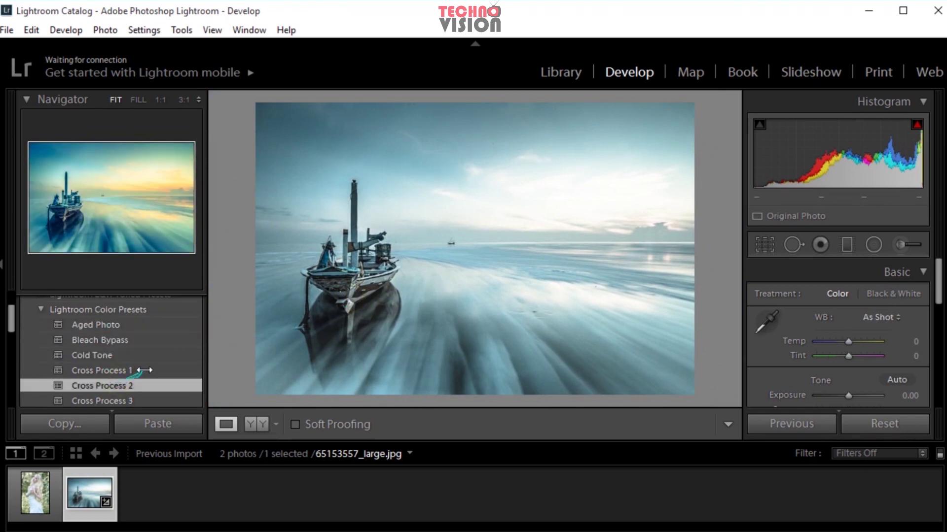
scroll(159, 359, down, 1)
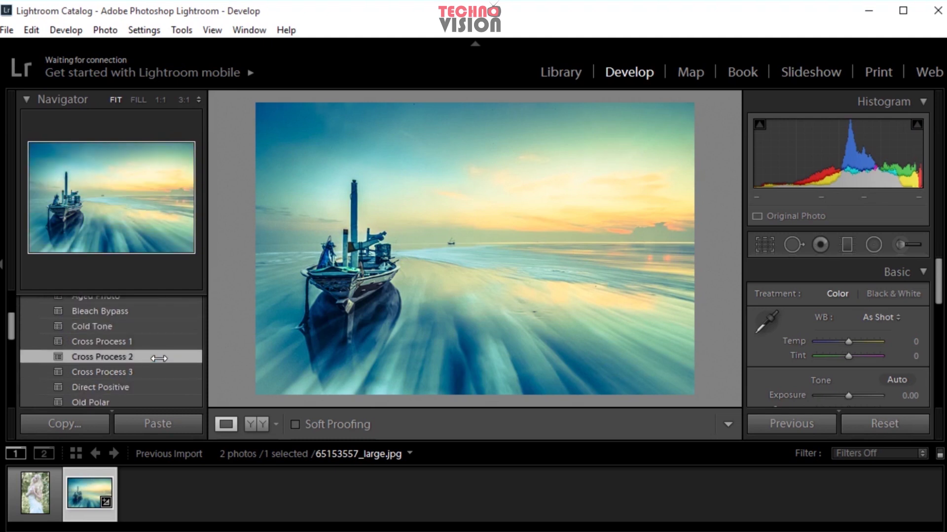
click(137, 373)
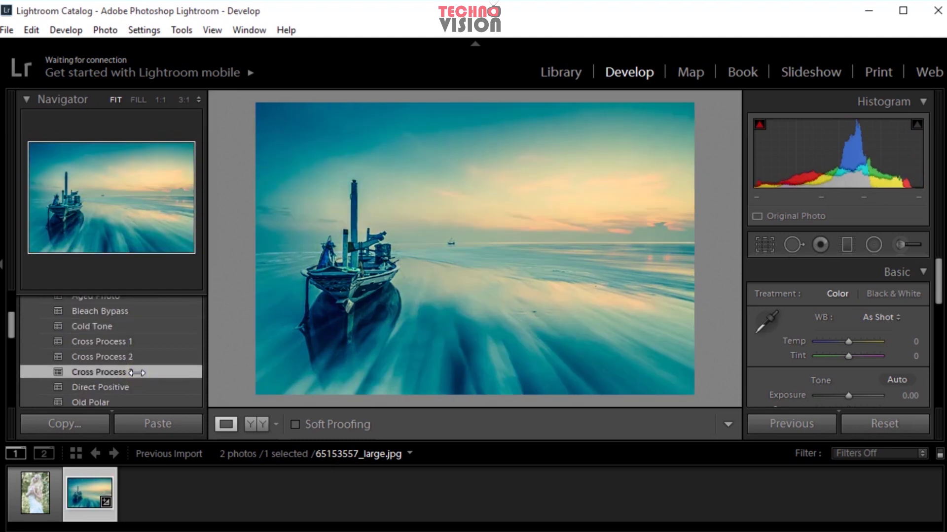
scroll(142, 351, down, 1)
click(121, 359)
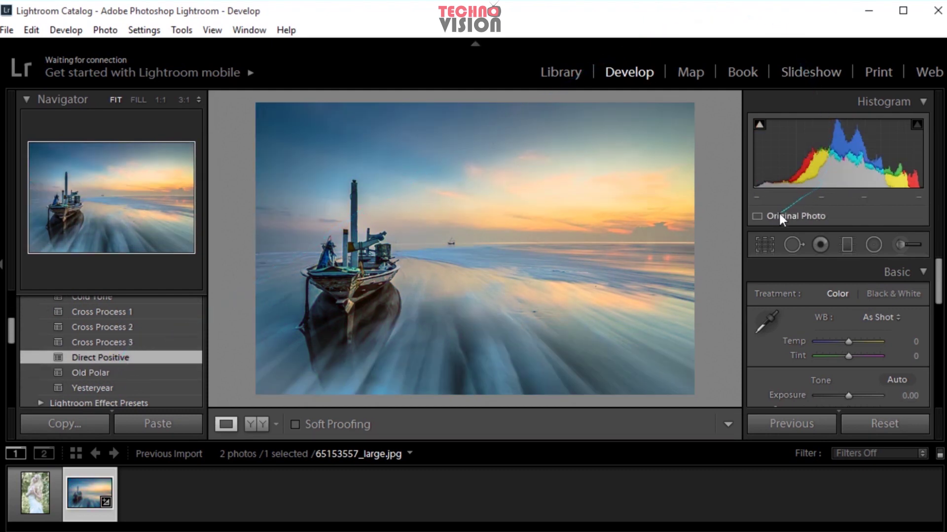
click(252, 427)
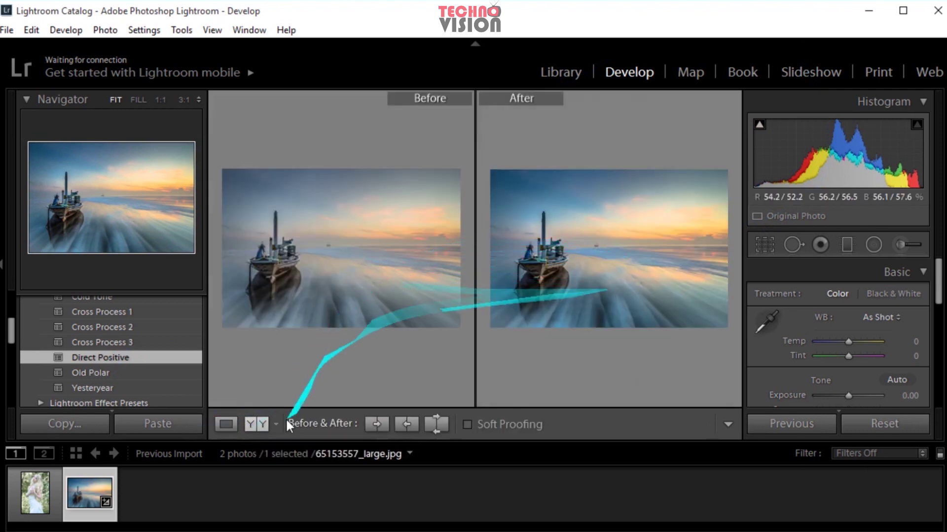
Compare before and after in split, top/bottom and side-by-side views
click(259, 425)
click(380, 424)
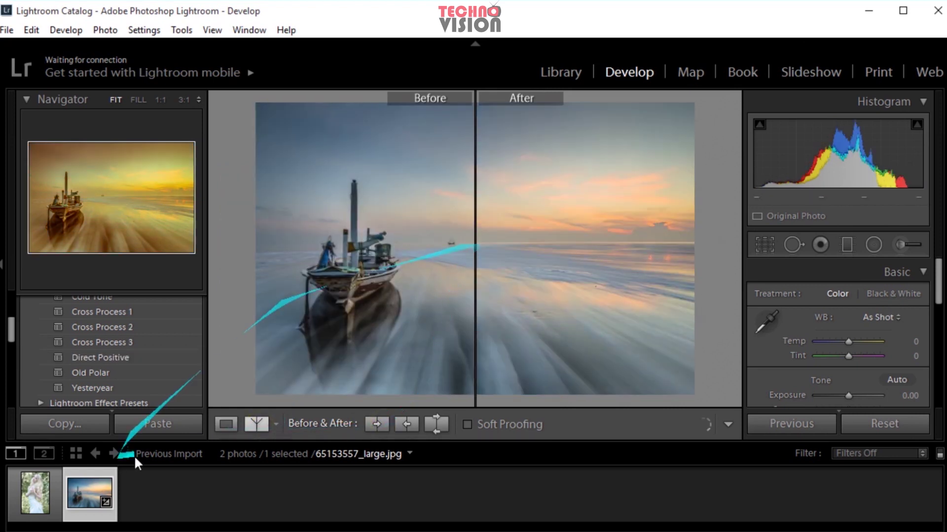
click(224, 426)
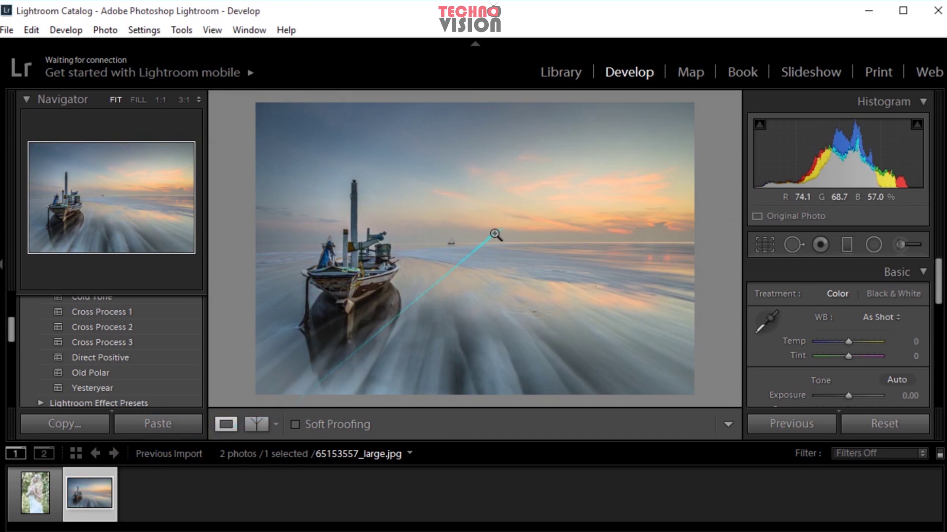
click(257, 425)
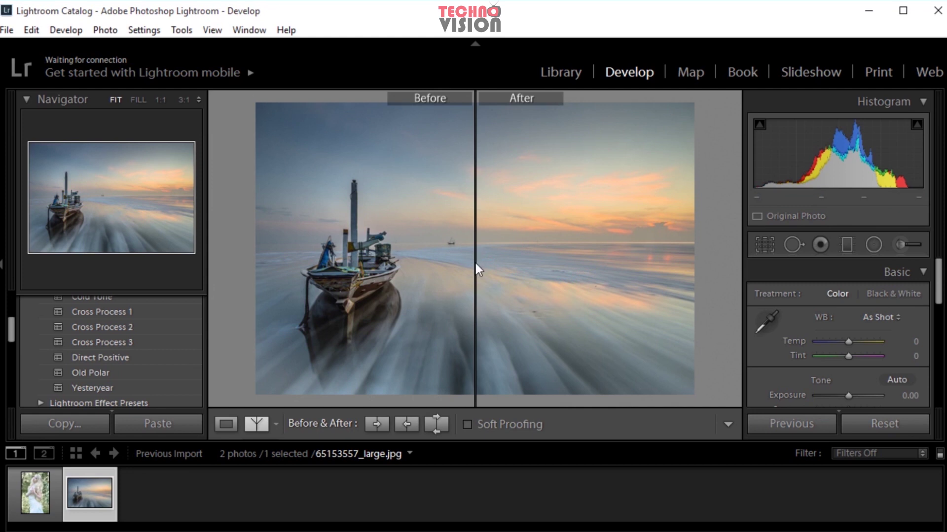
drag(394, 264, 394, 430)
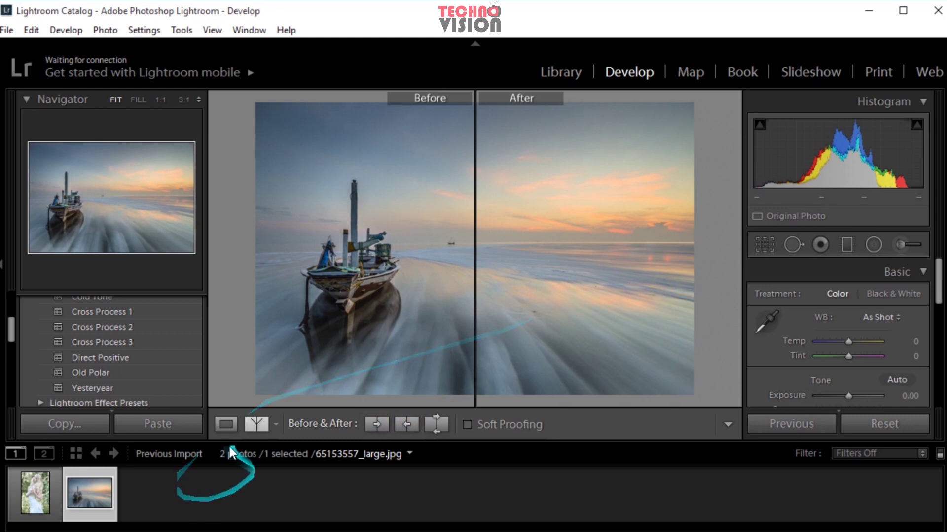
click(257, 424)
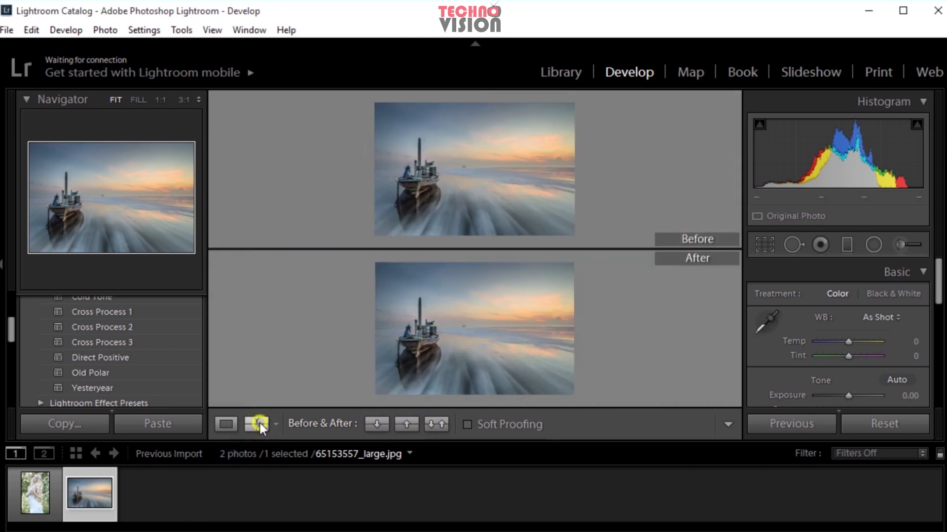
click(259, 423)
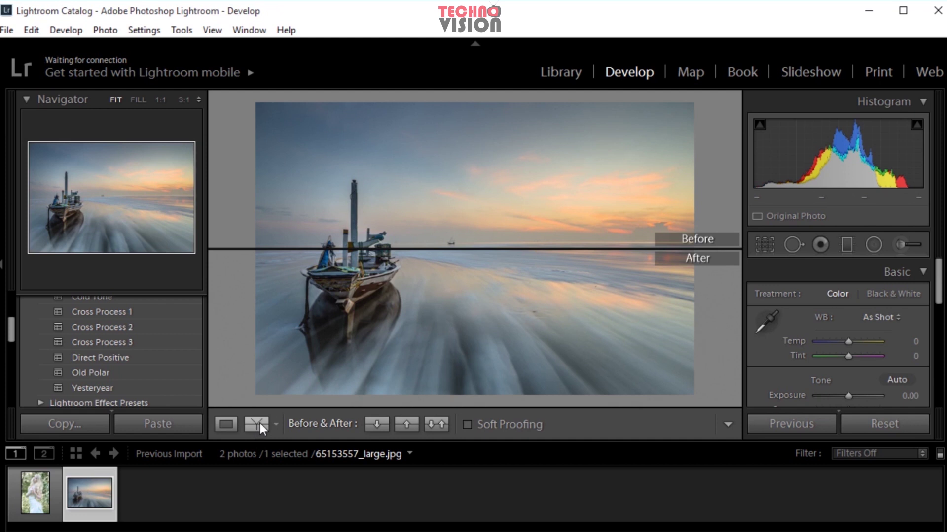
click(259, 423)
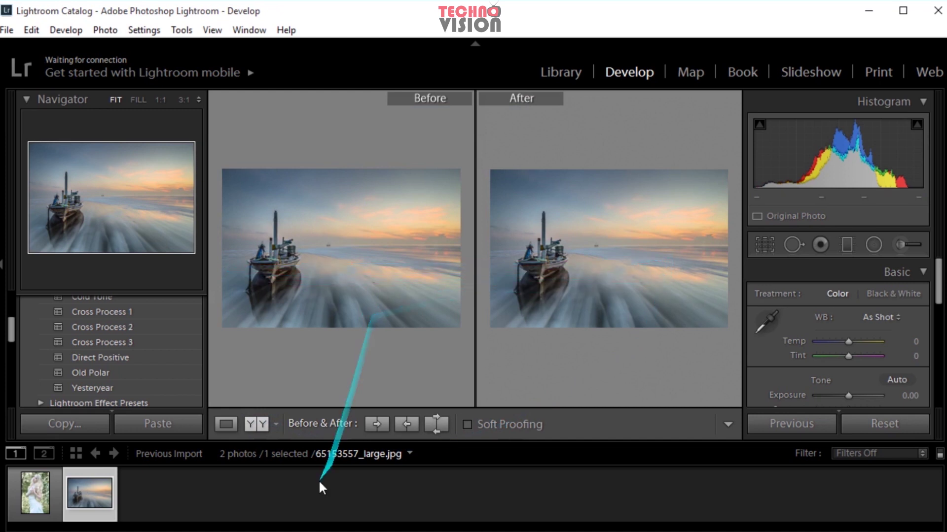
Apply Cross Process 3, return to single-photo view, then apply the Old Polar preset
click(88, 343)
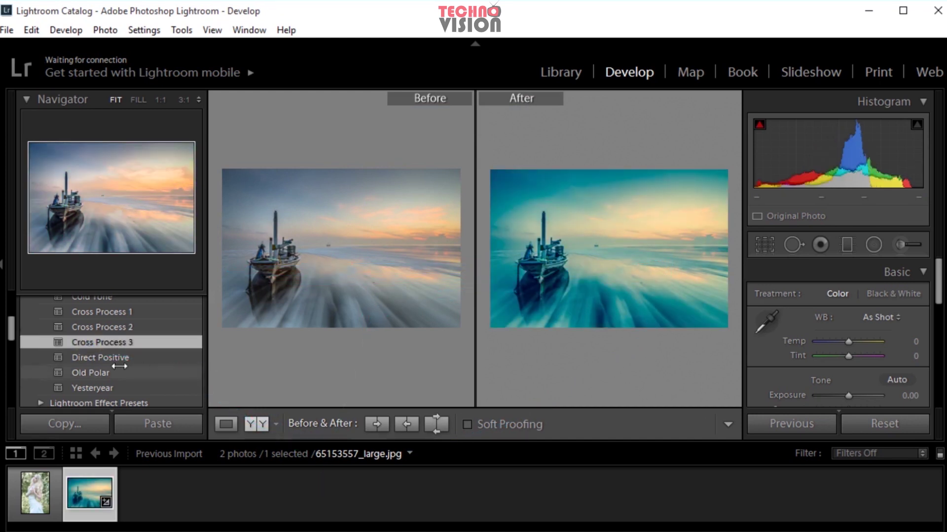
click(226, 424)
click(100, 372)
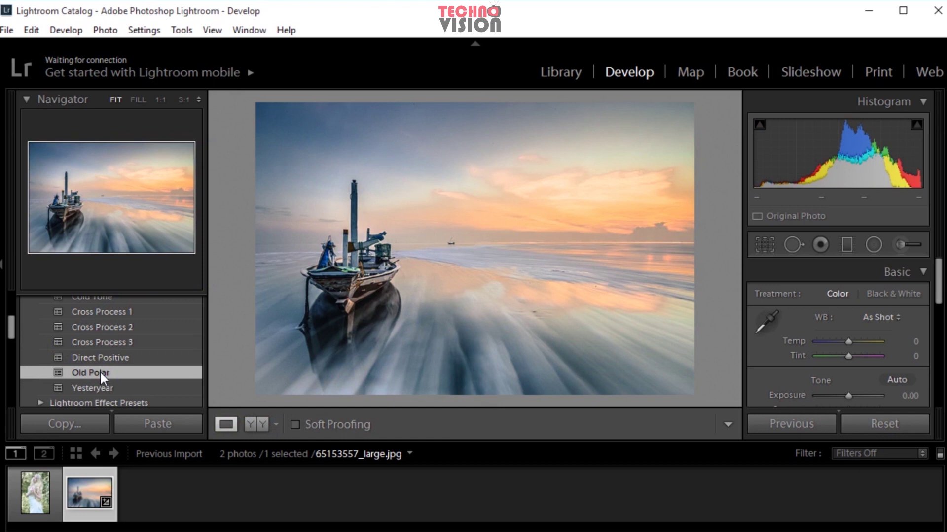
Toggle soft proofing on and off, then apply the Yesteryear sepia preset
click(294, 424)
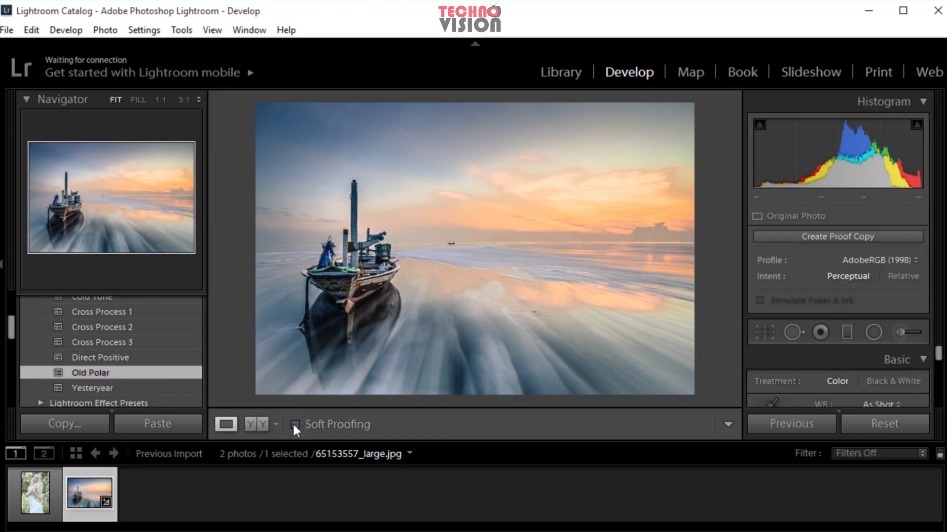
click(294, 425)
click(102, 385)
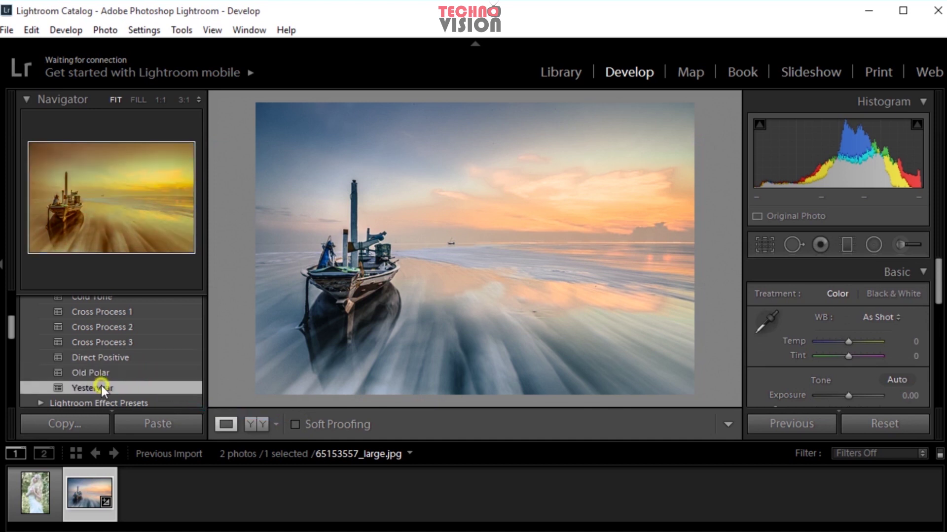
scroll(119, 331, up, 4)
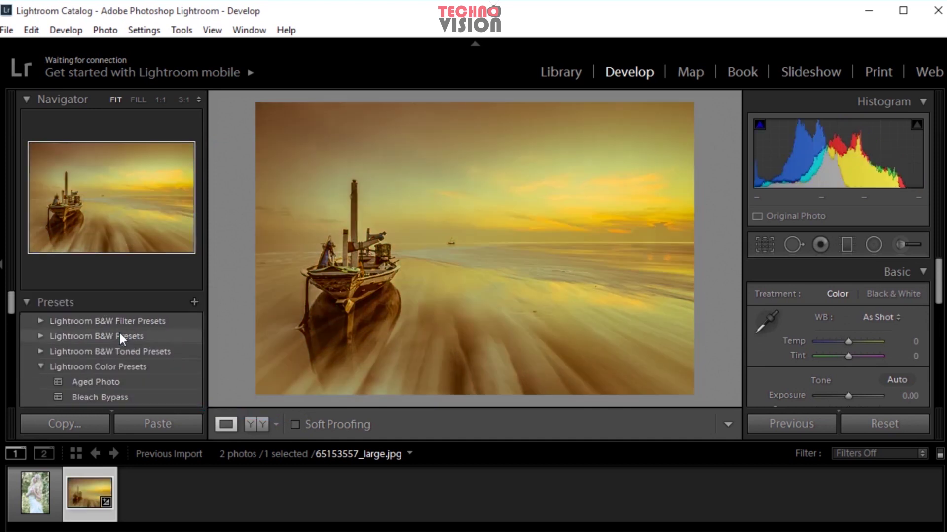
click(41, 366)
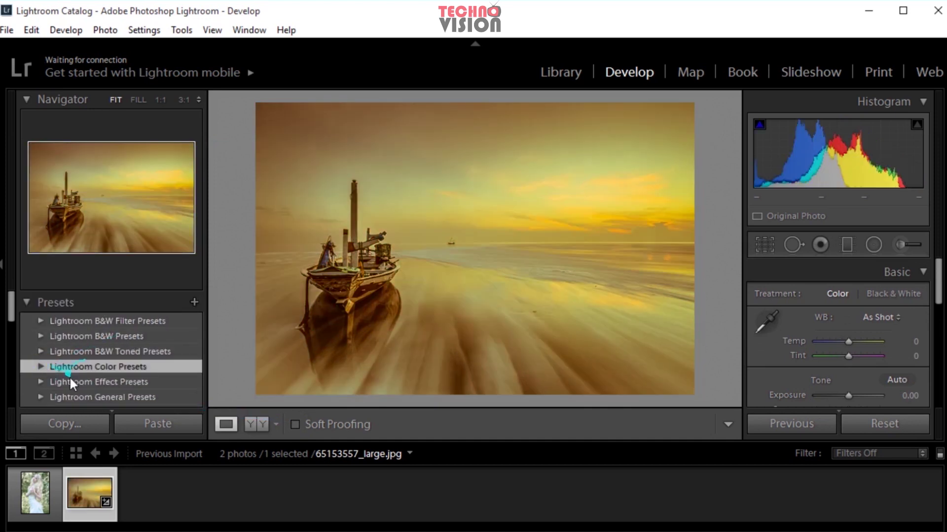
Apply the Vignette 1 effect preset to the photo
click(42, 382)
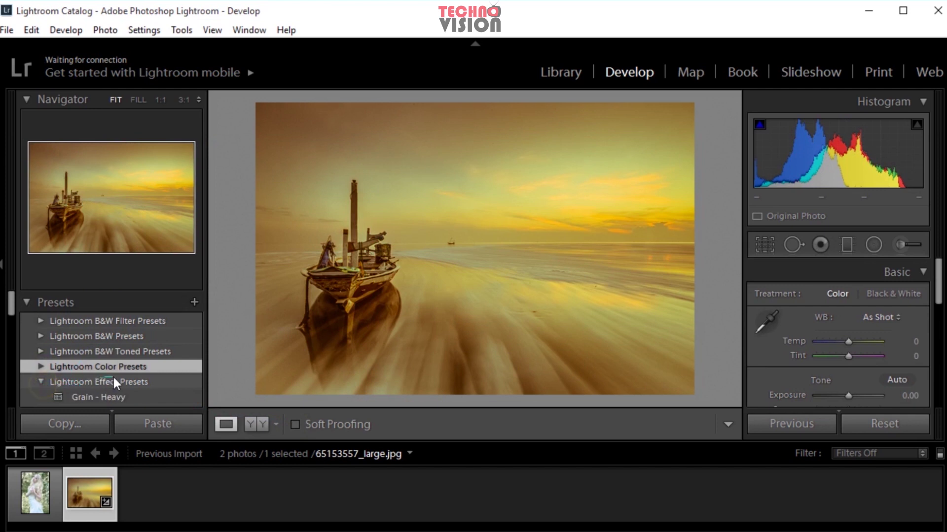
scroll(143, 375, down, 3)
scroll(143, 375, down, 2)
click(95, 382)
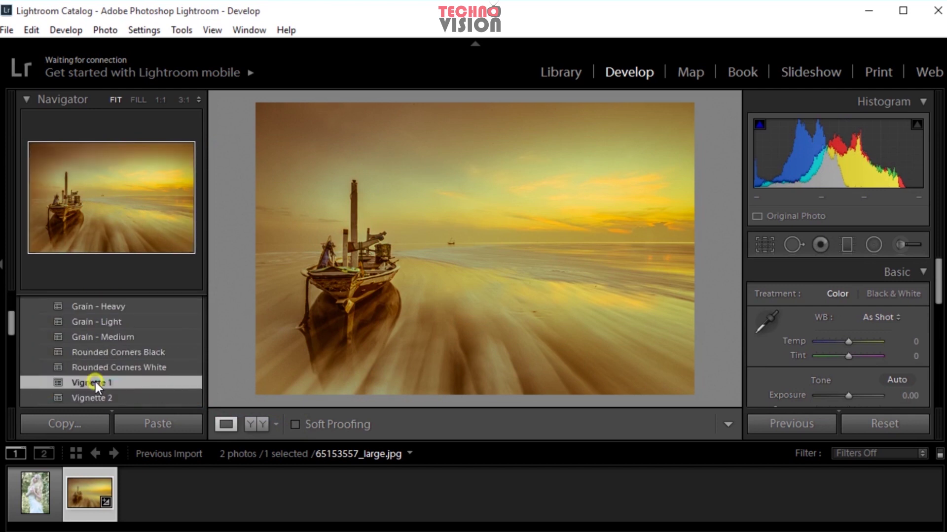
scroll(125, 375, down, 2)
scroll(125, 374, down, 2)
scroll(125, 374, up, 5)
scroll(106, 364, down, 2)
scroll(108, 366, up, 3)
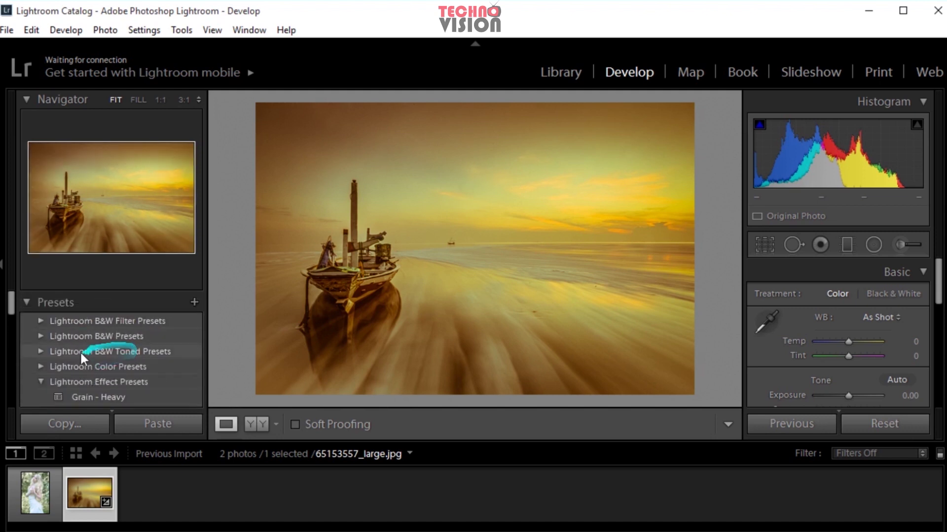
Reset the photo to its original unedited settings
click(42, 381)
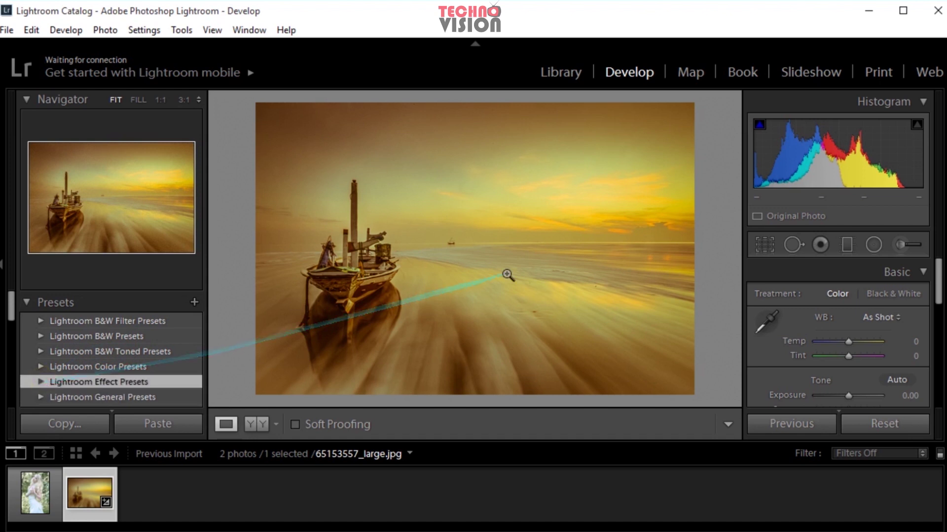
click(891, 425)
click(873, 425)
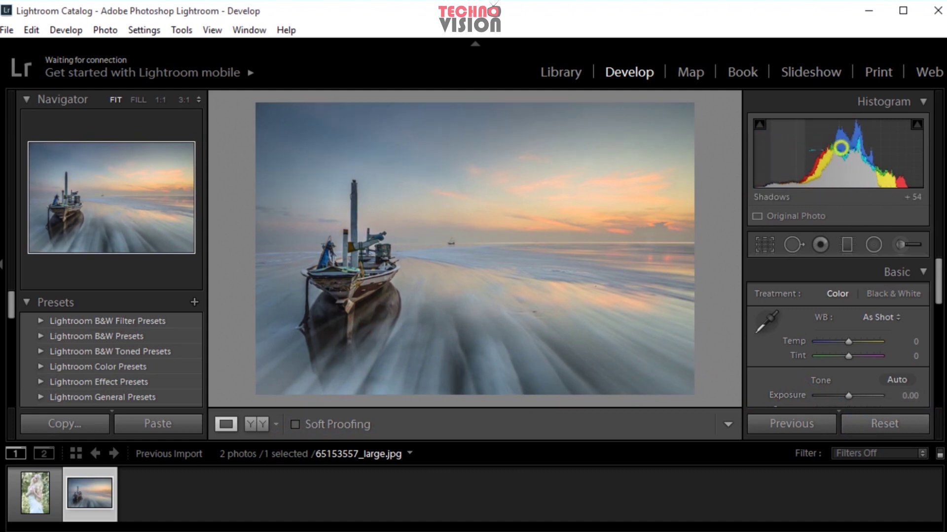
Brighten shadows, adjust highlights and fully deepen blacks using the histogram
mouse_move(796, 152)
mouse_down()
mouse_move(863, 147)
mouse_move(772, 181)
mouse_move(910, 173)
mouse_move(798, 194)
mouse_move(902, 188)
mouse_move(854, 198)
mouse_move(759, 190)
mouse_move(851, 178)
mouse_up()
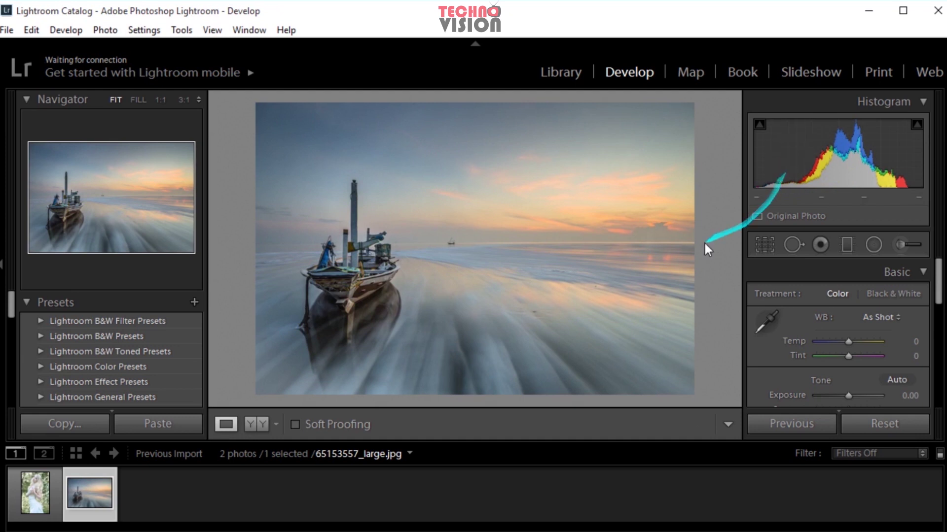
mouse_move(833, 166)
mouse_down()
mouse_move(828, 158)
mouse_move(918, 150)
mouse_up()
mouse_move(827, 165)
mouse_down()
mouse_move(742, 169)
mouse_move(932, 175)
mouse_move(735, 188)
mouse_move(921, 203)
mouse_move(756, 216)
mouse_move(912, 215)
mouse_move(866, 147)
mouse_up()
mouse_move(761, 148)
mouse_down()
mouse_move(684, 167)
mouse_move(739, 168)
mouse_up()
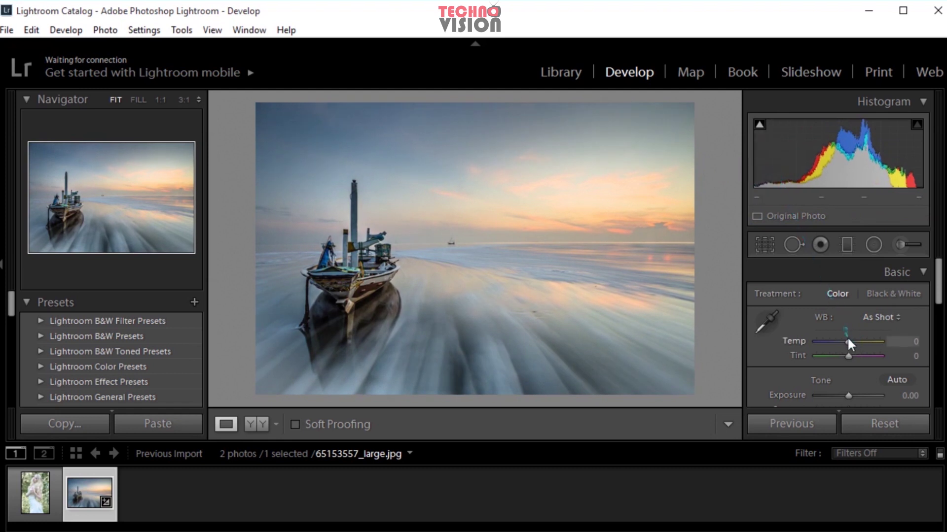
Warm the temperature slightly, then reset Temp to zero
drag(848, 340, 840, 341)
drag(848, 343, 848, 342)
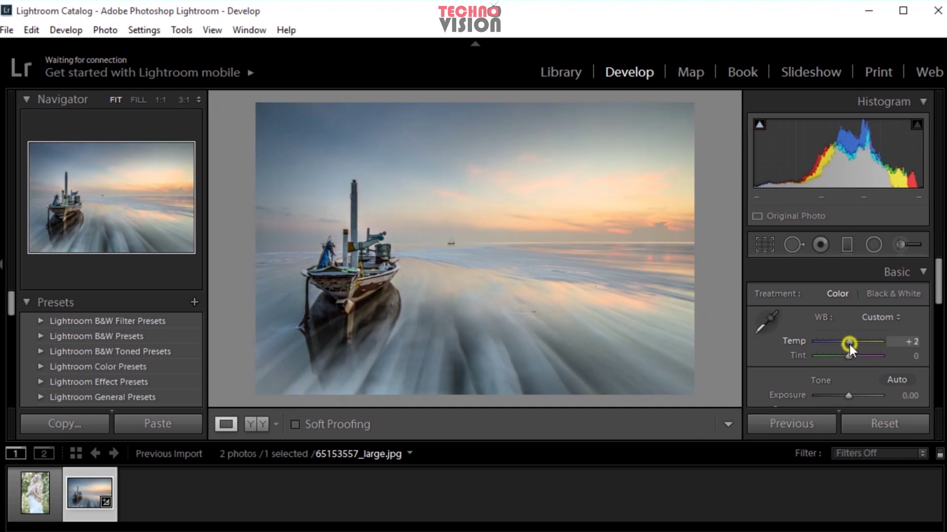
drag(850, 343, 842, 345)
double_click(843, 346)
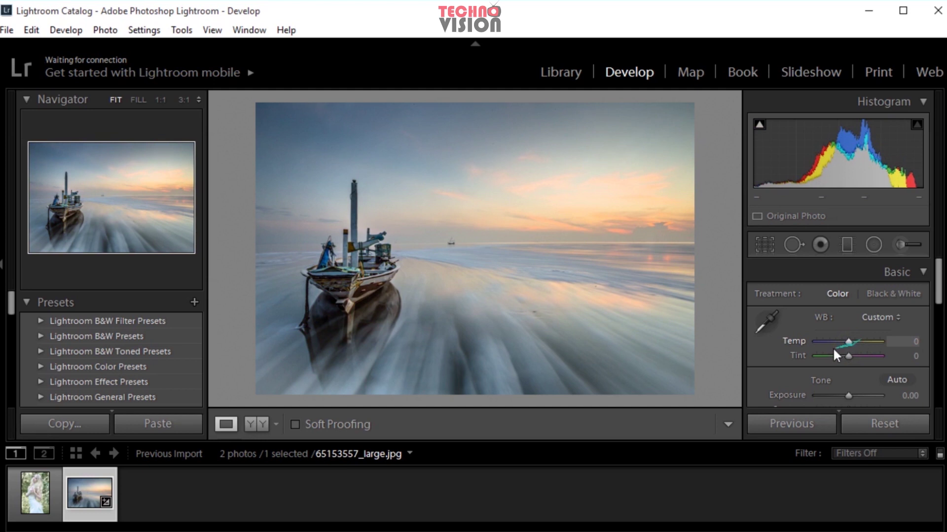
Sample white balance from a neutral spot and the sky, giving Temp +19, Tint +18
click(767, 318)
click(509, 157)
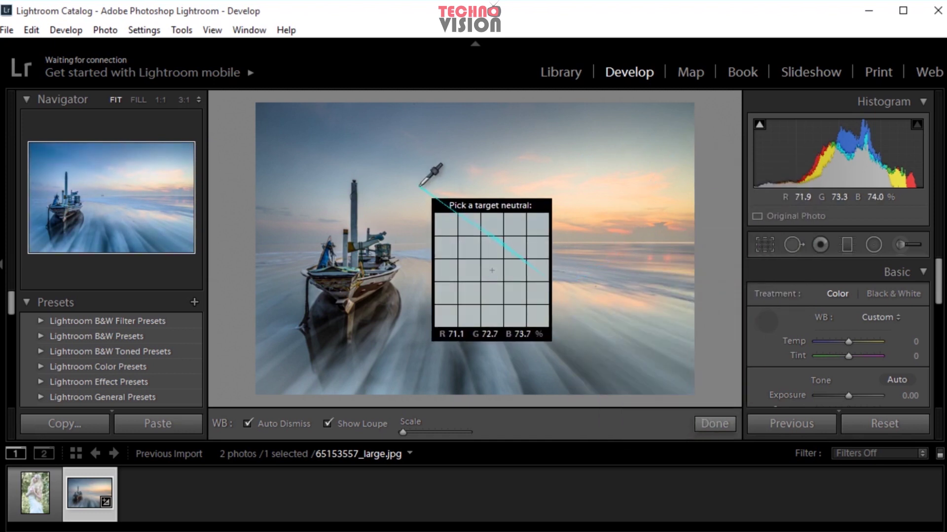
click(411, 167)
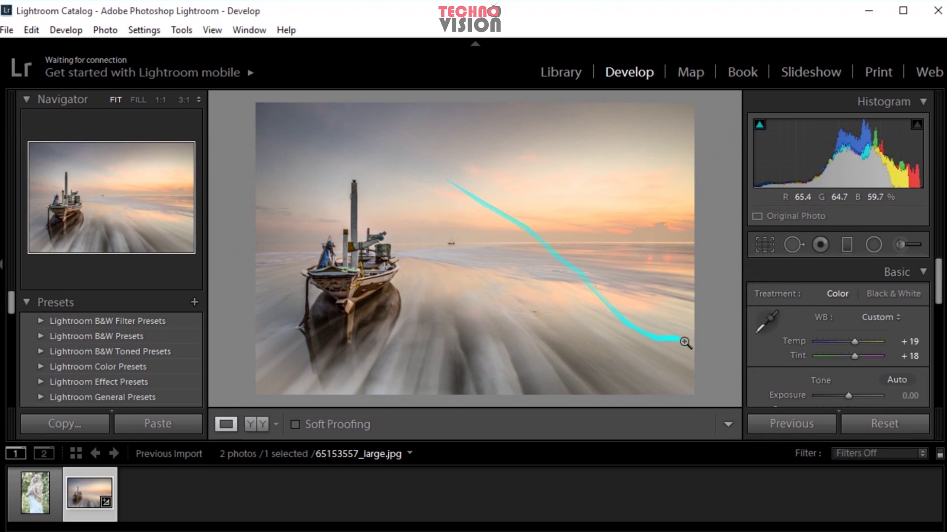
Resample white balance from sky and water spots to Temp +9, then lower Tint to +10
click(766, 323)
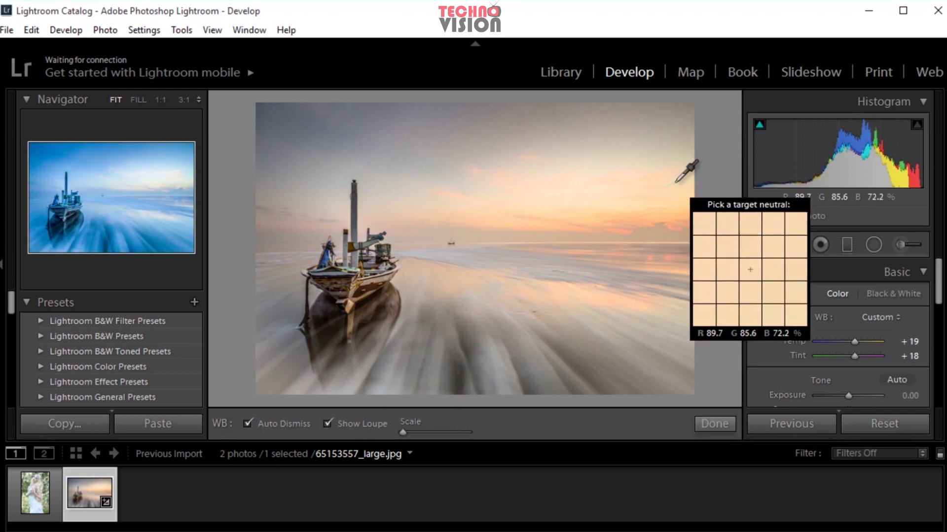
click(675, 178)
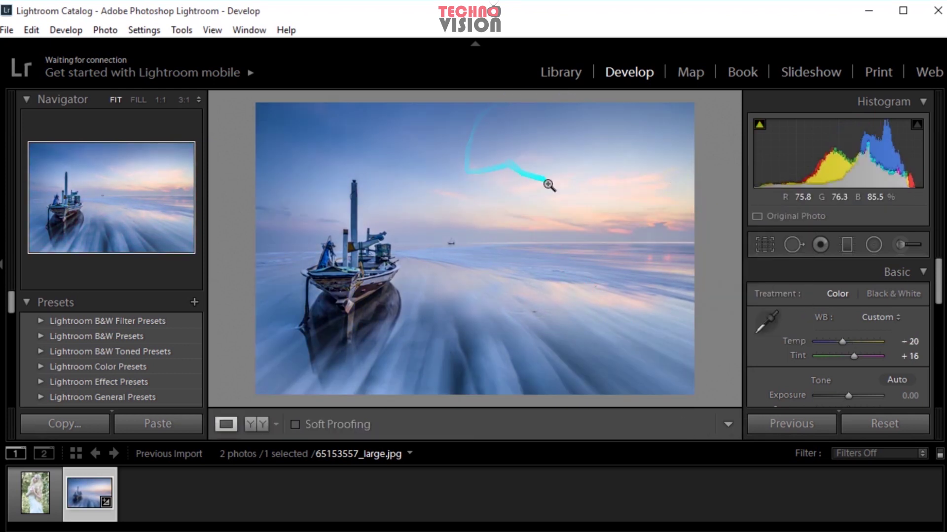
click(767, 323)
click(565, 347)
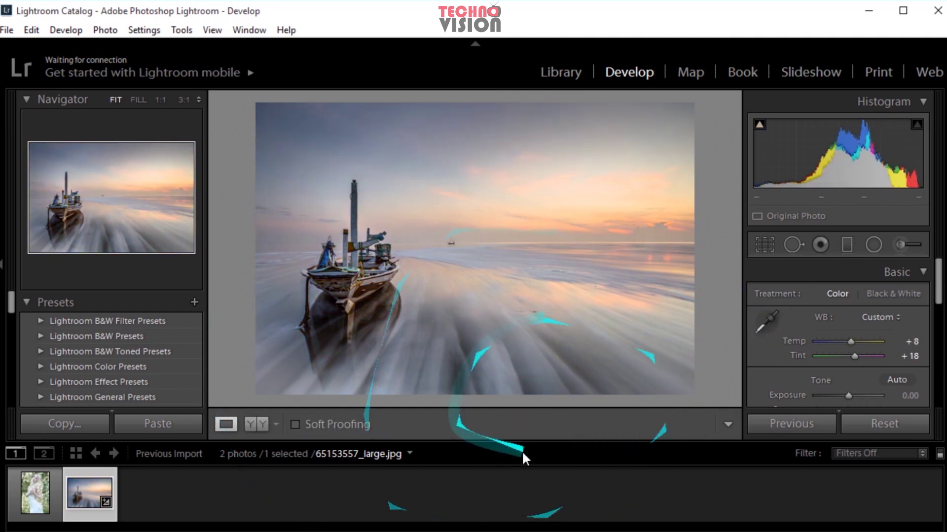
click(766, 323)
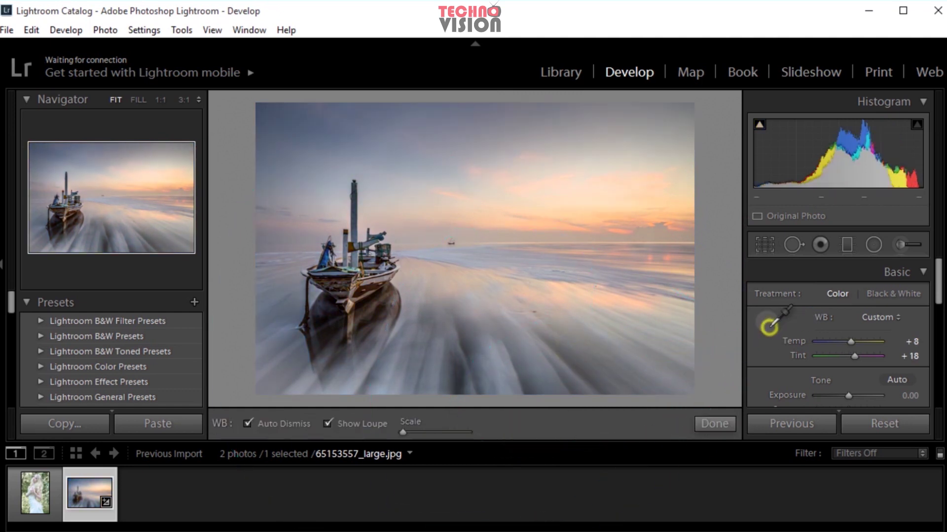
click(387, 373)
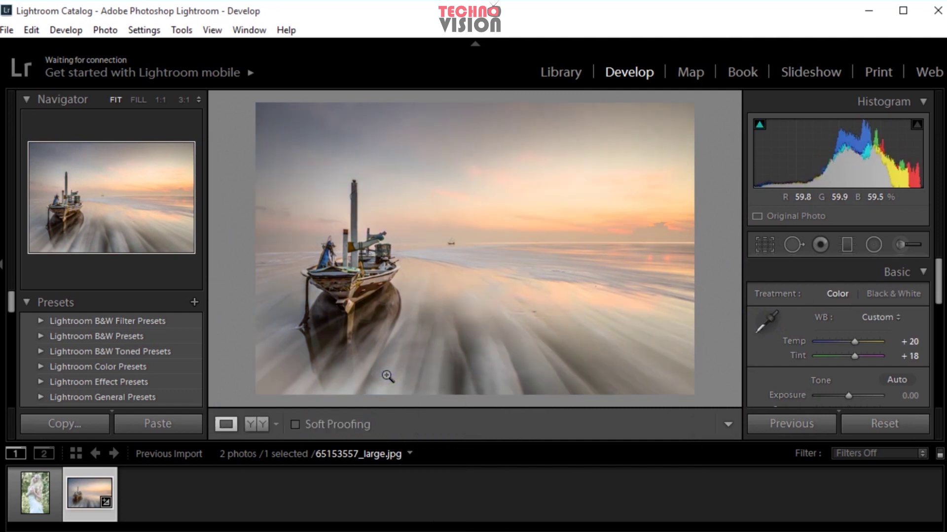
click(764, 328)
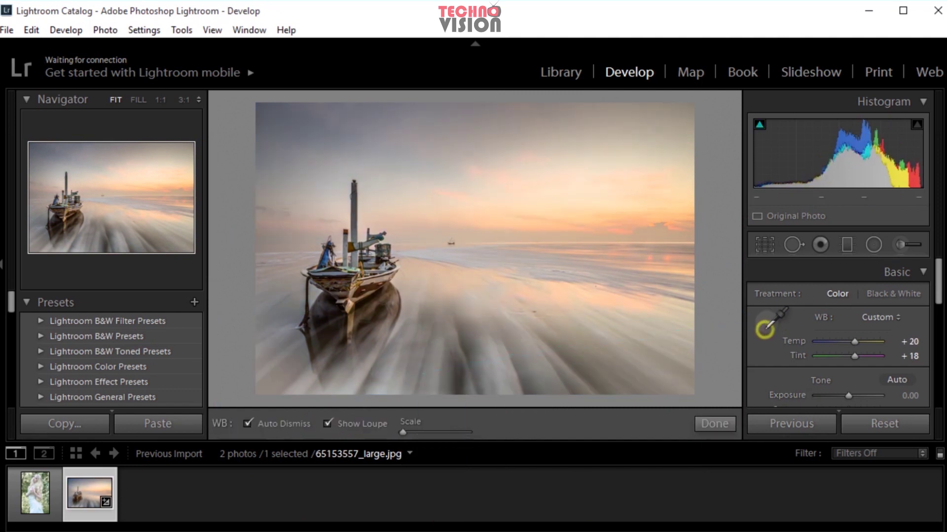
click(652, 351)
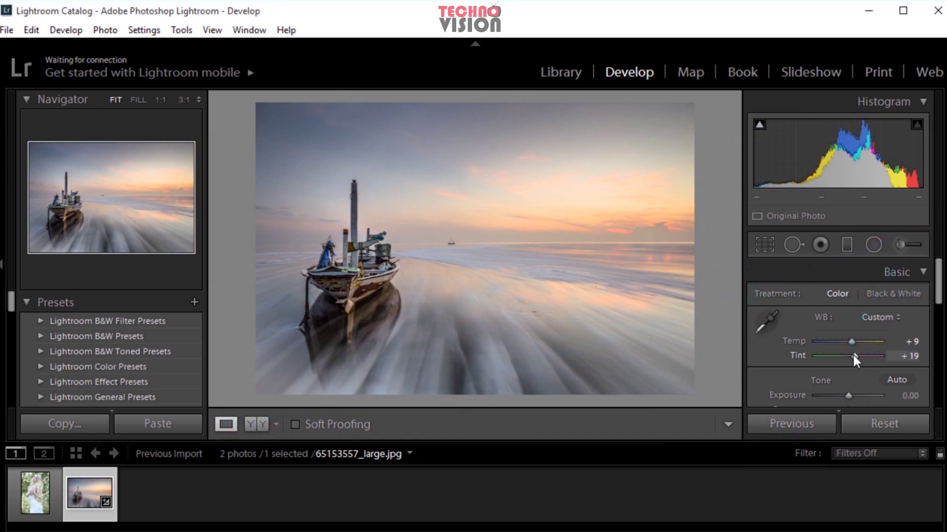
drag(853, 353, 849, 356)
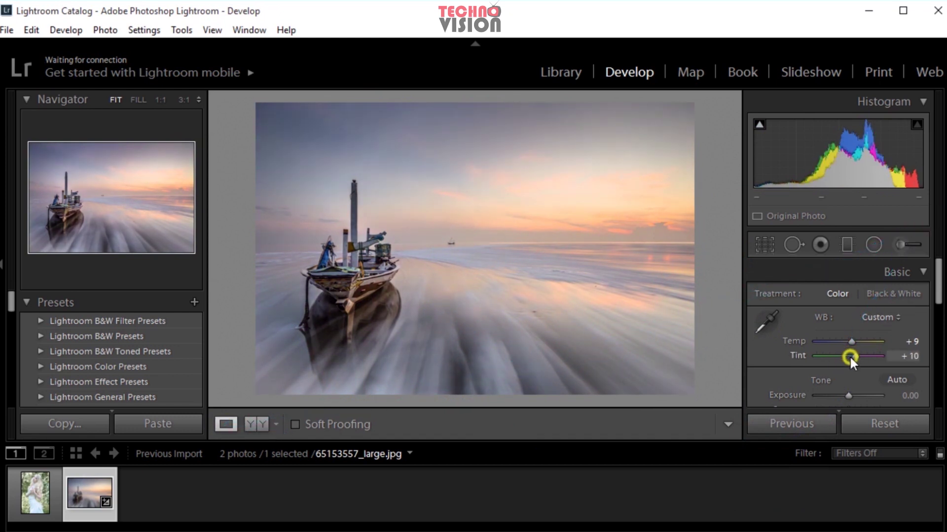
Resample white balance from the photo, then try darker exposure and reset Exposure to zero
click(765, 323)
click(629, 327)
drag(938, 291, 939, 281)
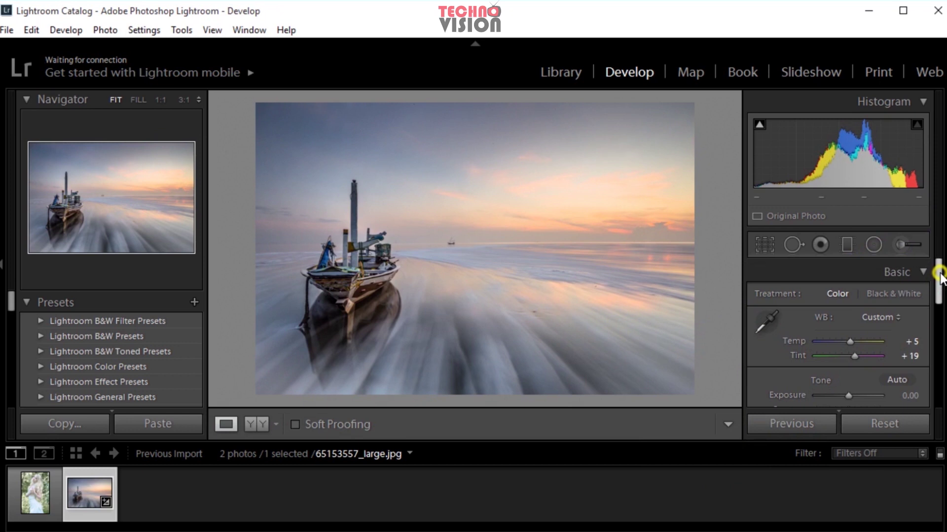
drag(939, 272, 935, 316)
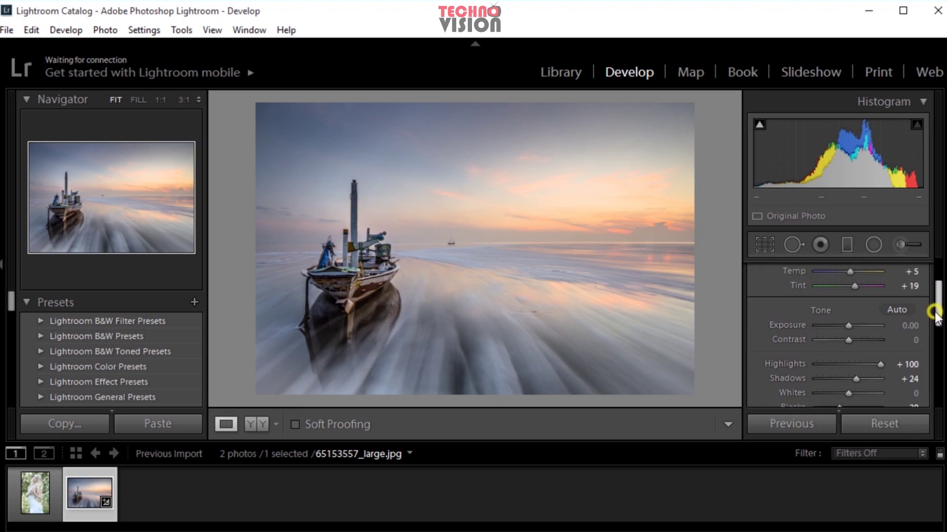
mouse_move(849, 326)
mouse_down()
mouse_move(857, 326)
mouse_move(838, 327)
mouse_move(859, 327)
mouse_move(848, 330)
mouse_up()
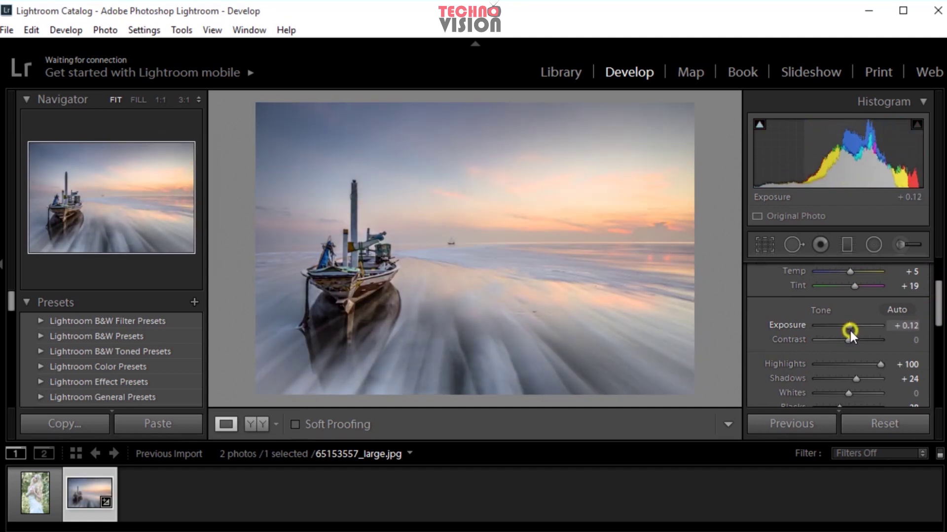
double_click(847, 329)
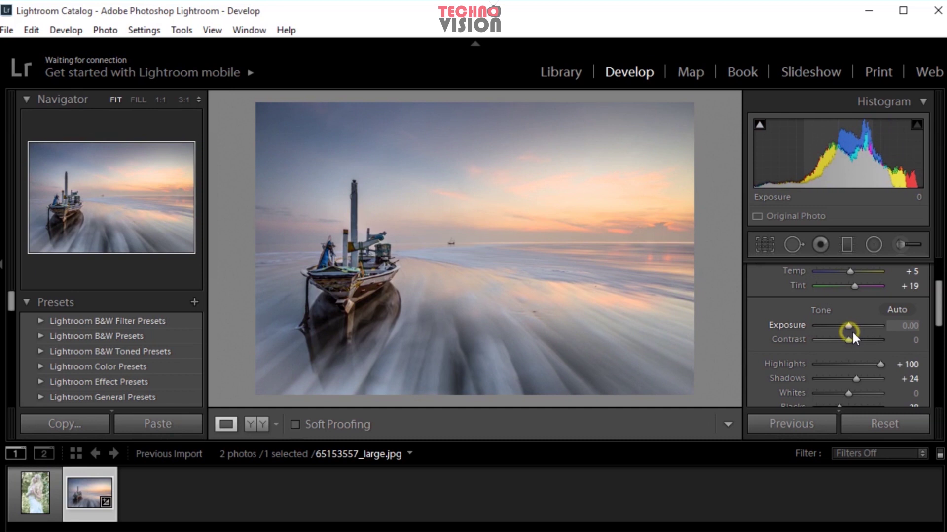
Set Contrast +24, Shadows +100, Whites +38 and Blacks -36
mouse_move(847, 340)
mouse_down()
mouse_move(880, 337)
mouse_move(848, 344)
mouse_move(855, 344)
mouse_up()
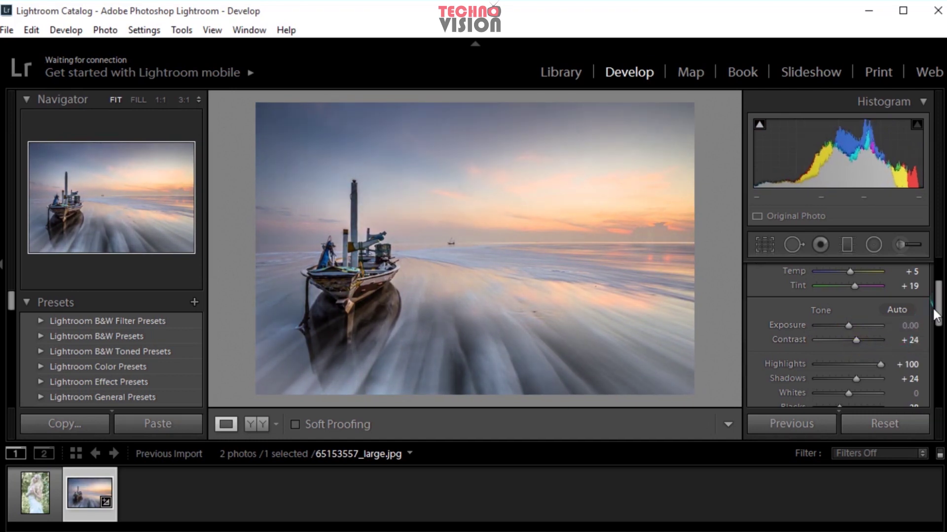
drag(938, 315, 938, 330)
mouse_move(880, 320)
mouse_down()
mouse_move(842, 321)
mouse_move(900, 323)
mouse_move(862, 333)
mouse_move(898, 334)
mouse_up()
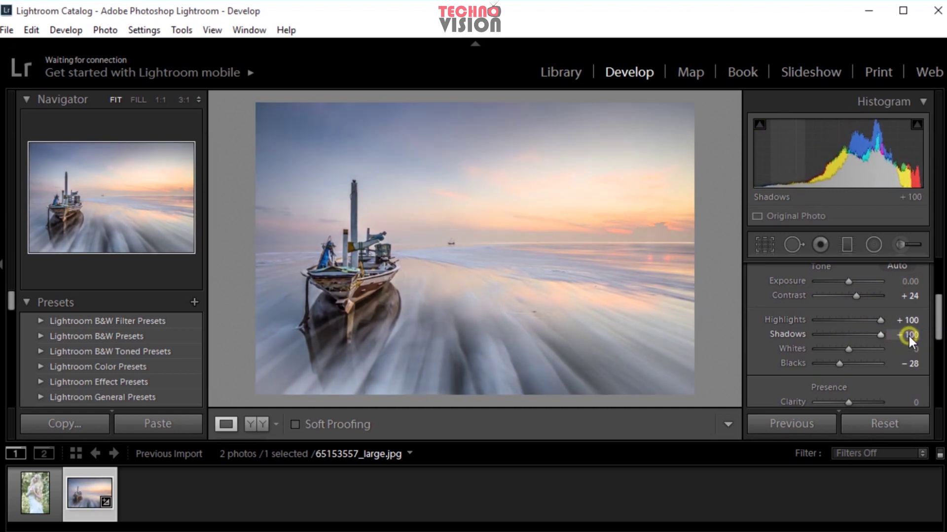
mouse_move(847, 348)
mouse_down()
mouse_move(867, 343)
mouse_move(854, 363)
mouse_move(837, 365)
mouse_up()
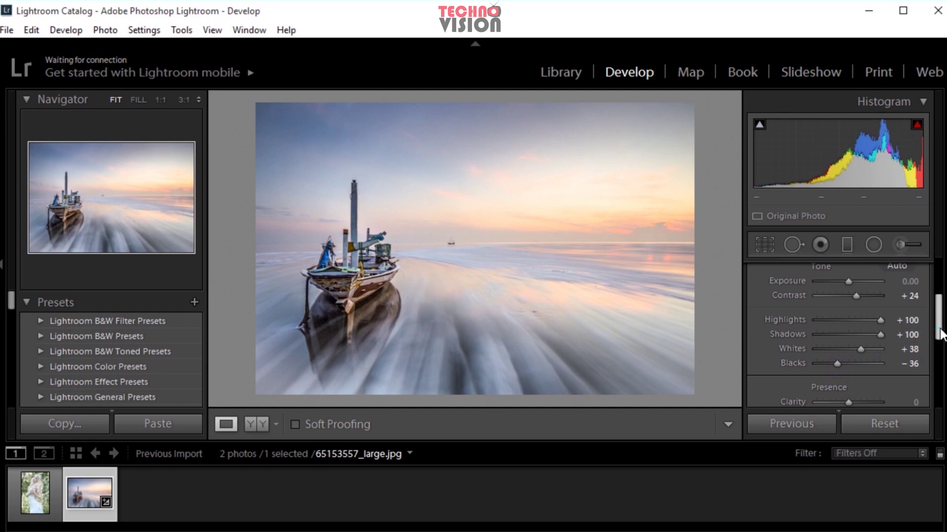
drag(938, 321, 940, 355)
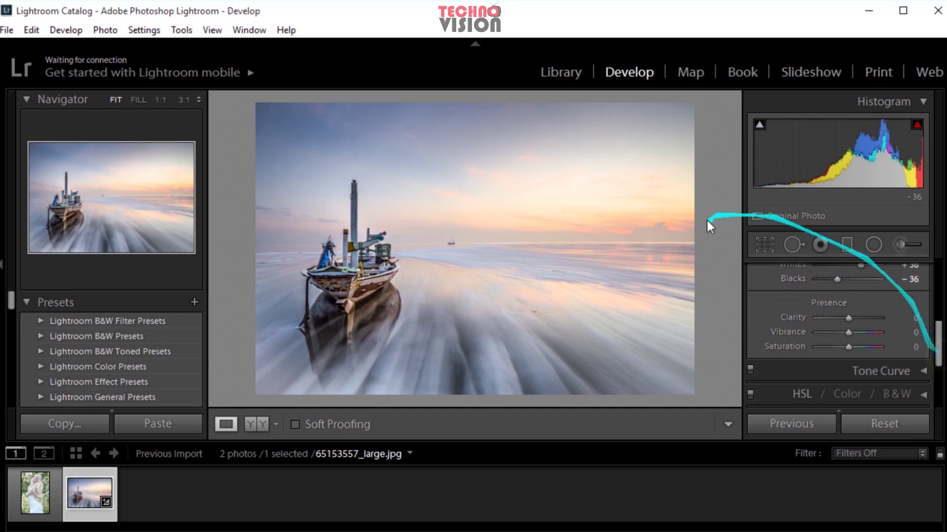
Test several Clarity values, undo back to 0, and raise Vibrance to +64
mouse_move(850, 319)
mouse_down()
mouse_move(865, 318)
mouse_move(785, 319)
mouse_up()
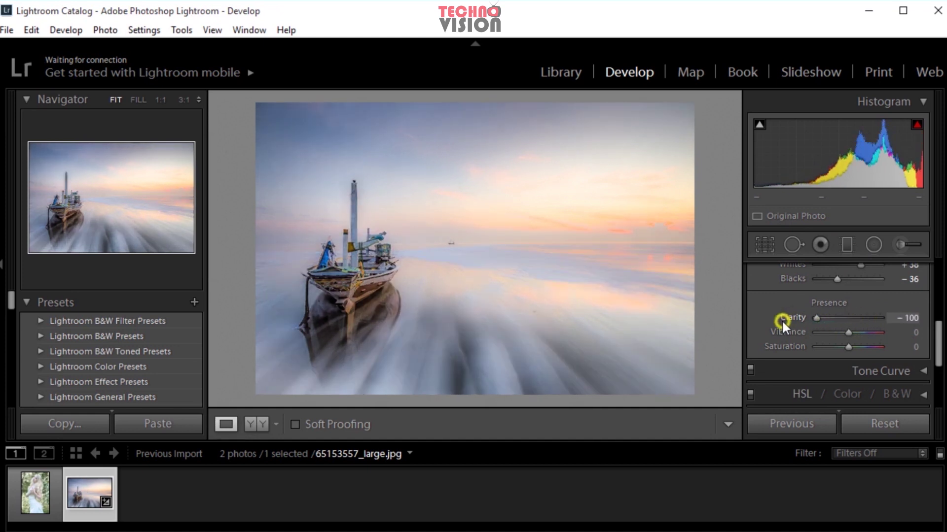
drag(782, 319, 894, 329)
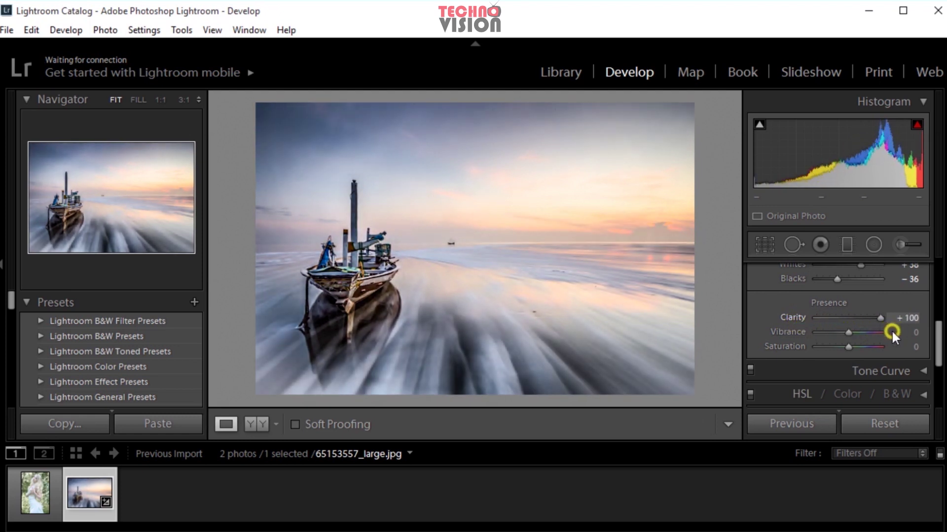
mouse_move(892, 329)
mouse_down()
mouse_move(809, 315)
mouse_move(840, 321)
mouse_up()
drag(847, 323, 848, 327)
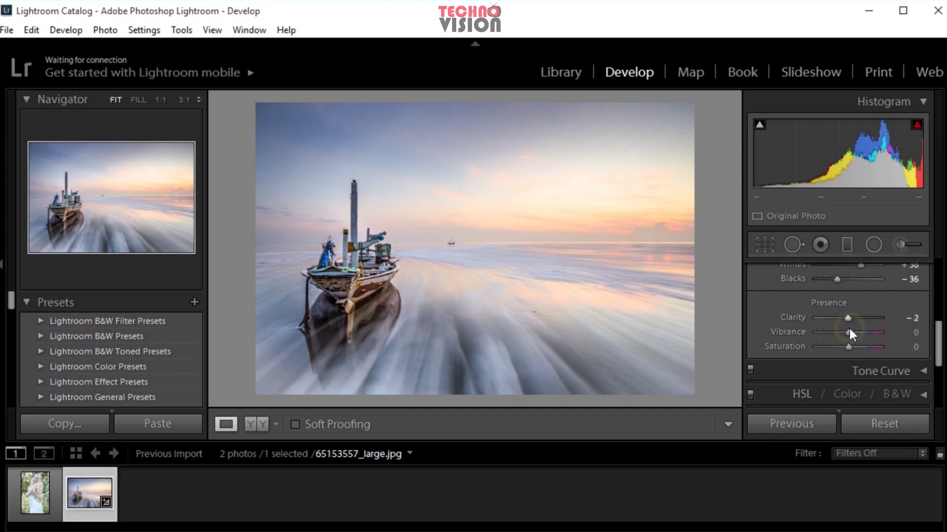
key(ctrl+z)
drag(849, 333, 869, 331)
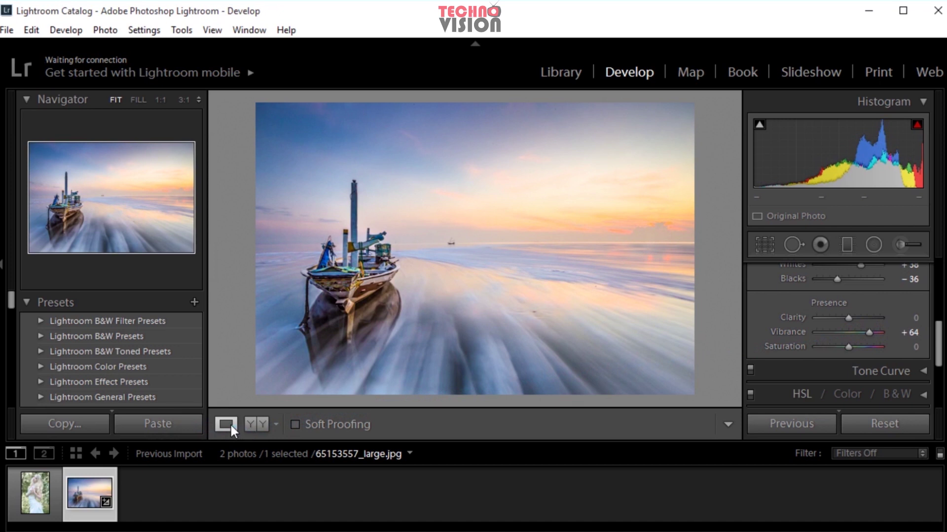
click(257, 424)
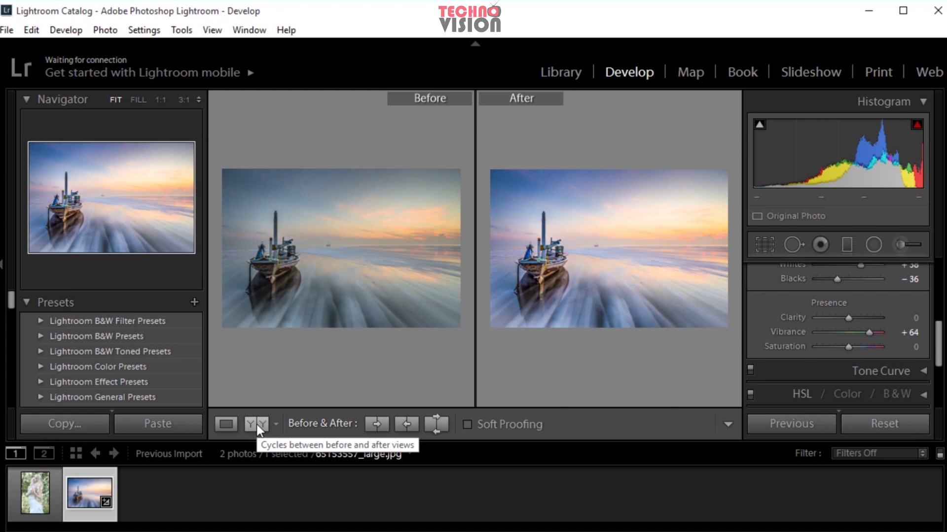
click(223, 422)
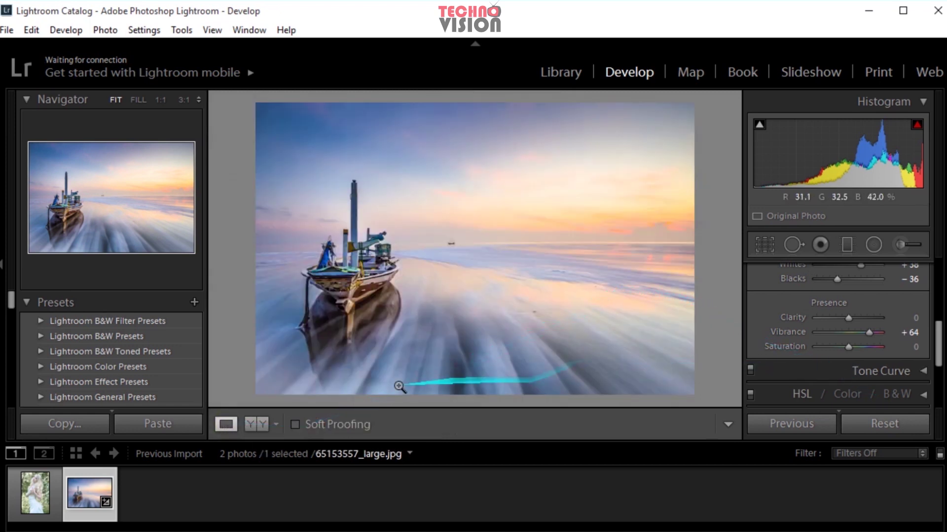
click(250, 424)
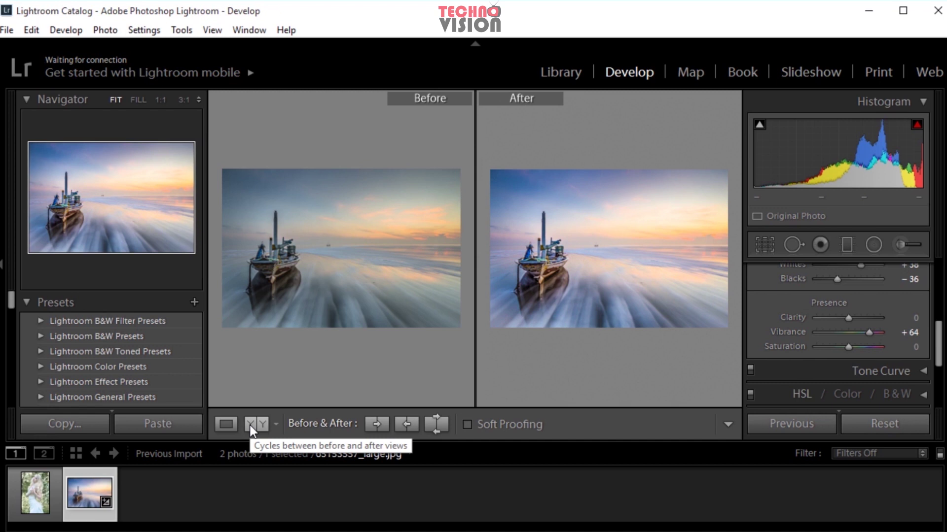
click(225, 424)
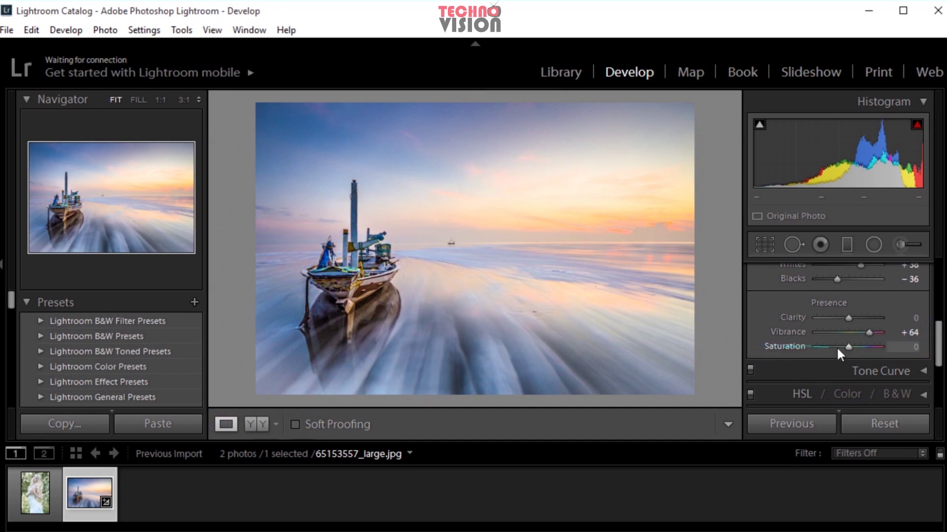
Set Saturation to +26 and ease Vibrance down from +64 to +48
drag(848, 348, 857, 350)
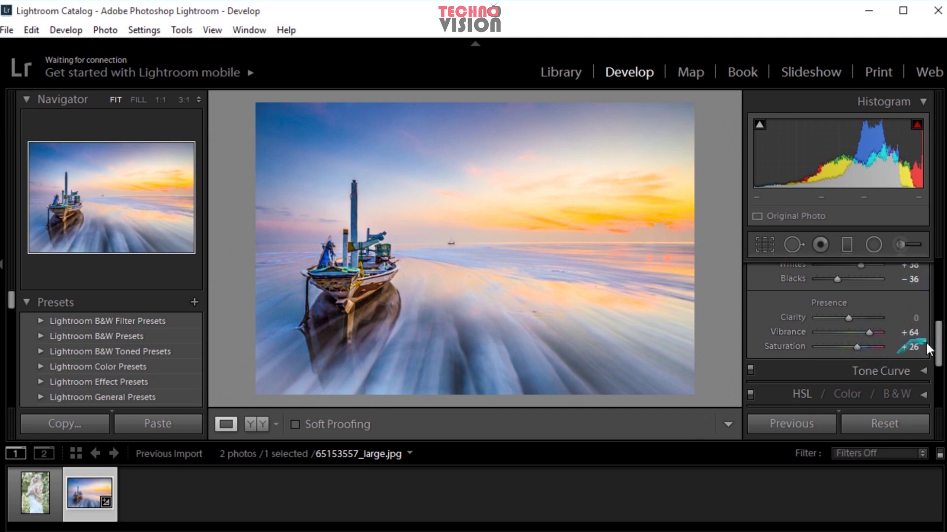
drag(869, 333, 862, 330)
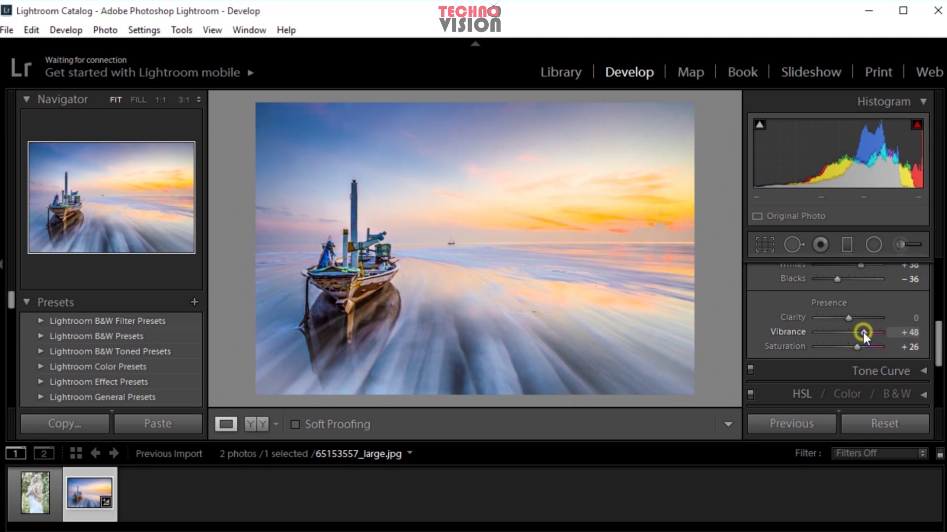
mouse_move(939, 345)
mouse_down()
mouse_move(939, 354)
mouse_move(939, 276)
mouse_up()
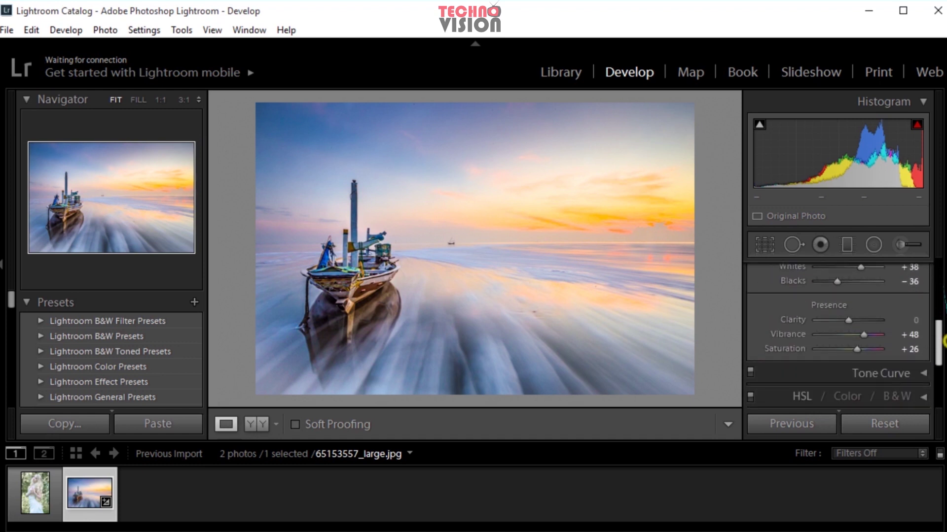
drag(940, 276, 939, 350)
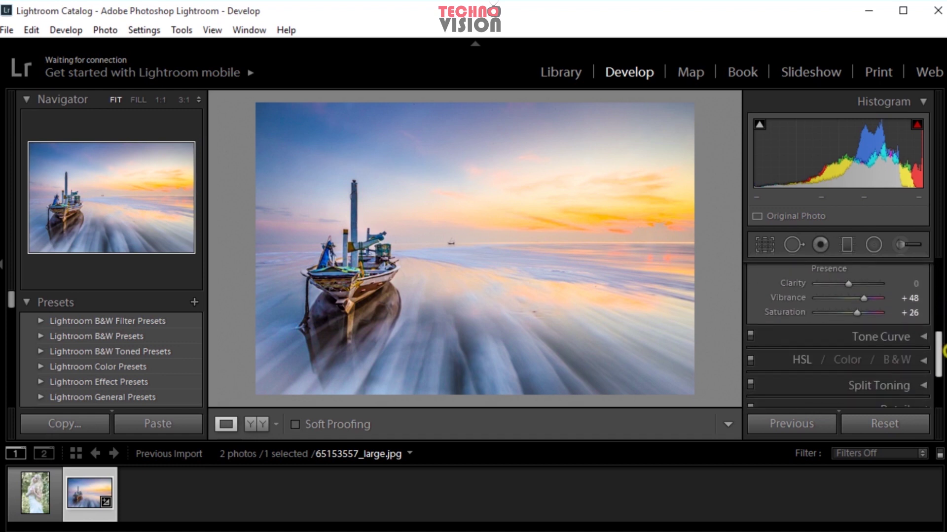
In the Tone Curve, lift the Lights region, reset Darks, then set Darks to +4
click(888, 332)
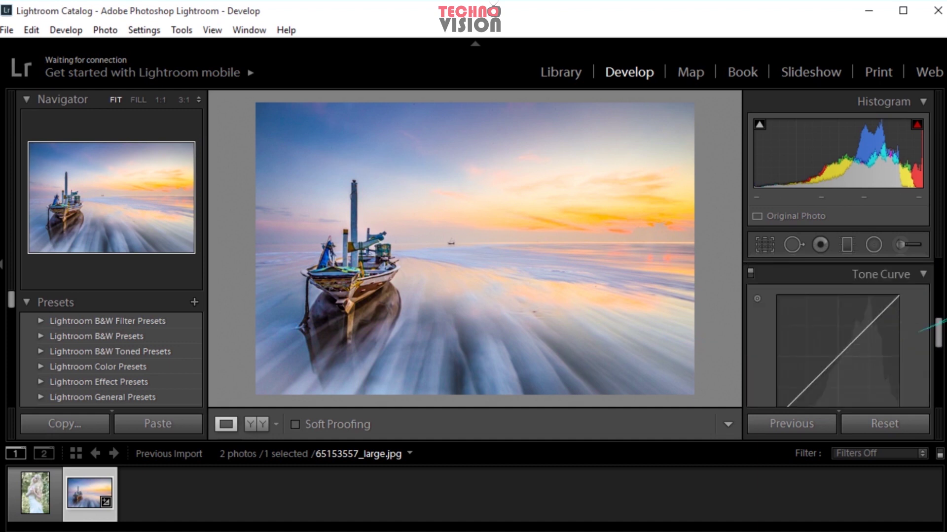
drag(938, 329, 938, 335)
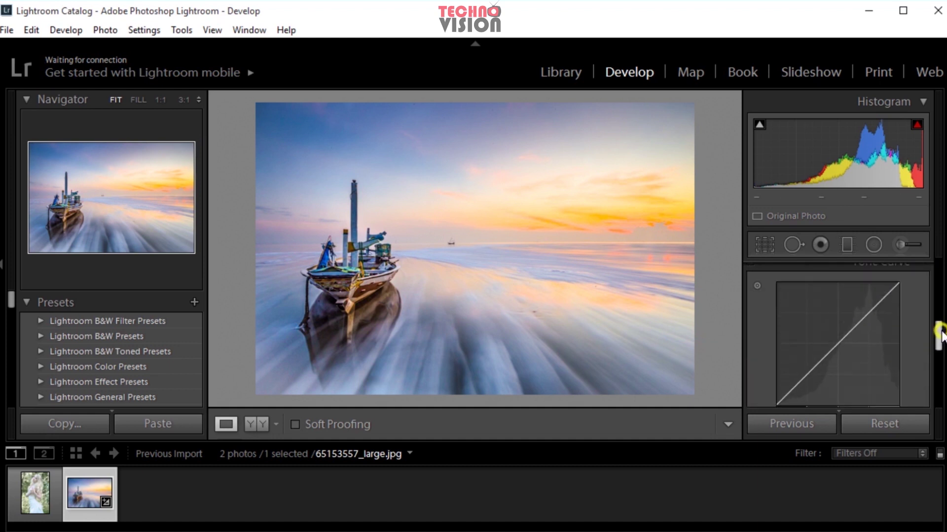
right_click(876, 305)
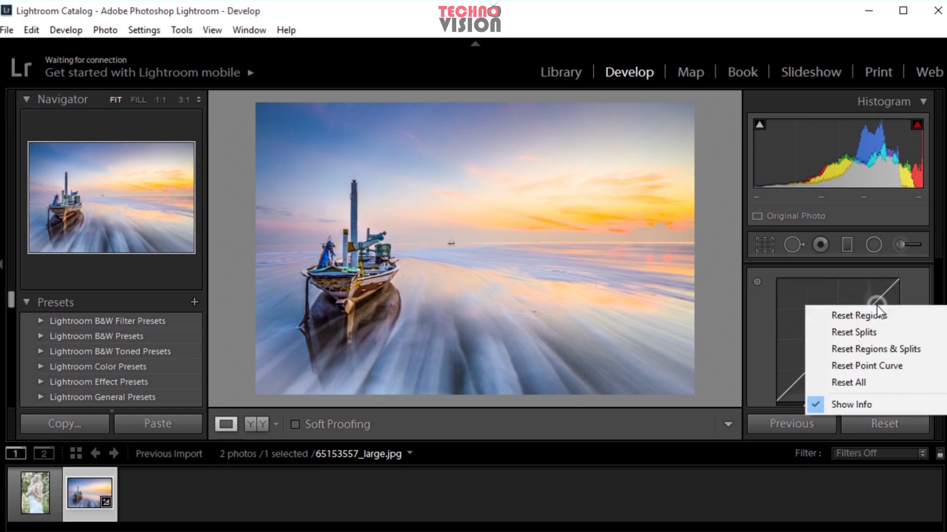
click(862, 296)
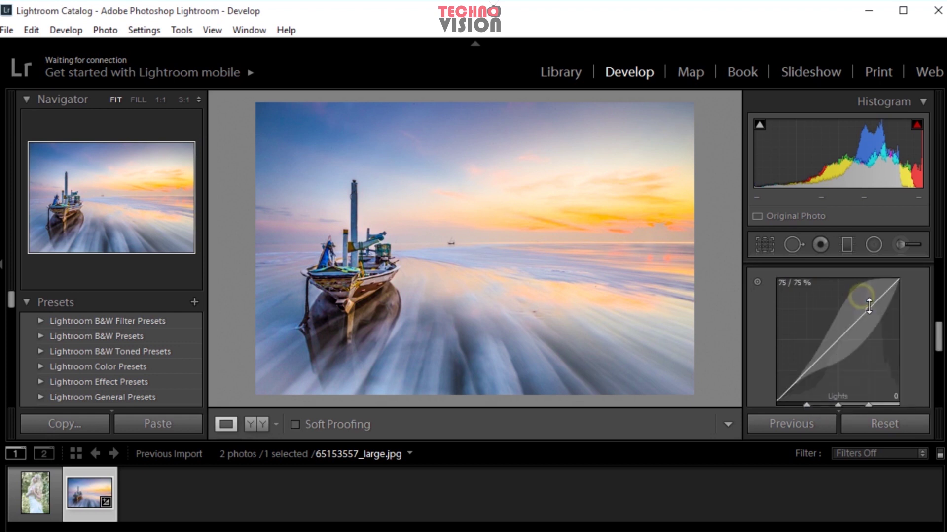
mouse_move(869, 305)
mouse_down()
mouse_move(843, 300)
mouse_move(872, 321)
mouse_move(861, 318)
mouse_up()
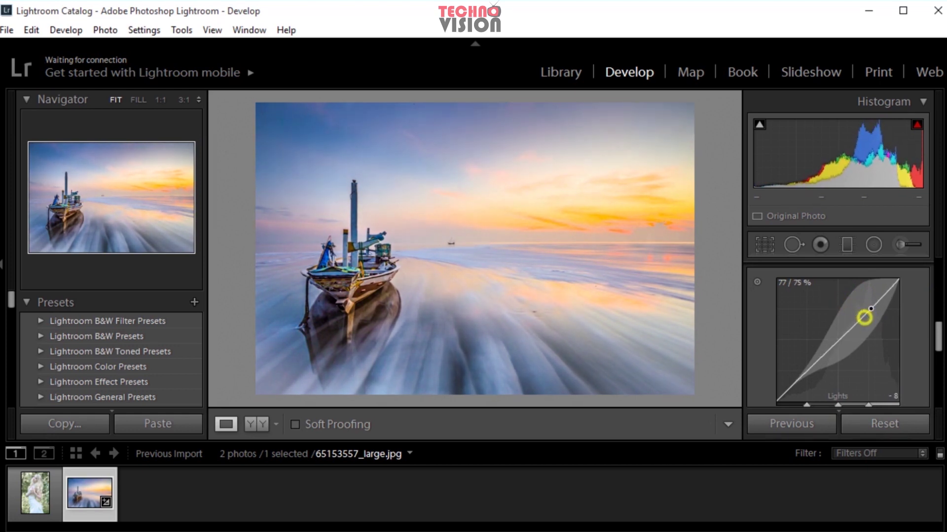
mouse_move(811, 379)
mouse_down()
mouse_move(776, 357)
mouse_move(826, 383)
mouse_move(813, 371)
mouse_up()
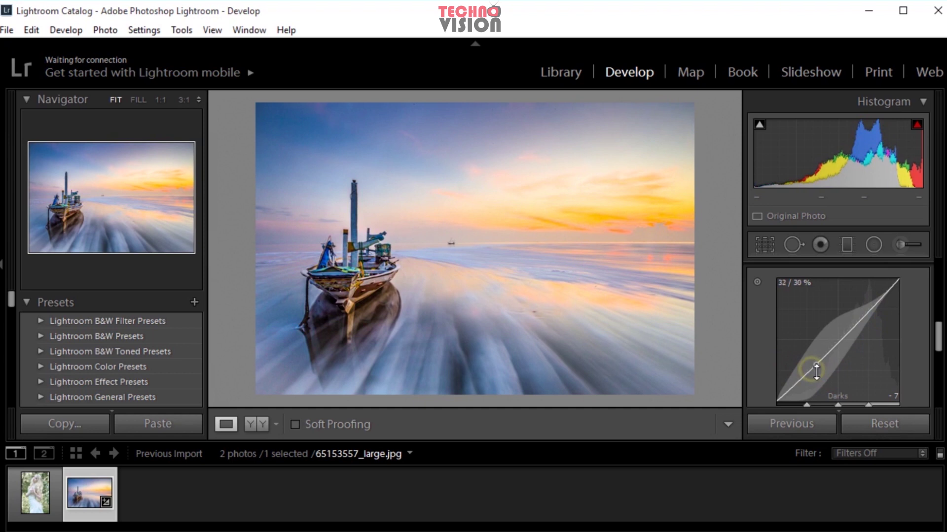
double_click(809, 371)
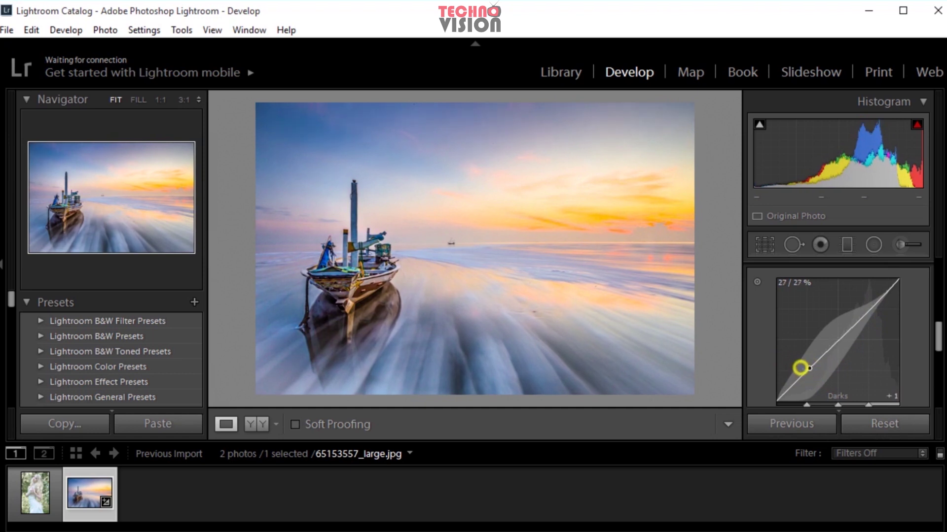
mouse_move(800, 368)
mouse_down()
mouse_move(798, 399)
mouse_move(822, 399)
mouse_up()
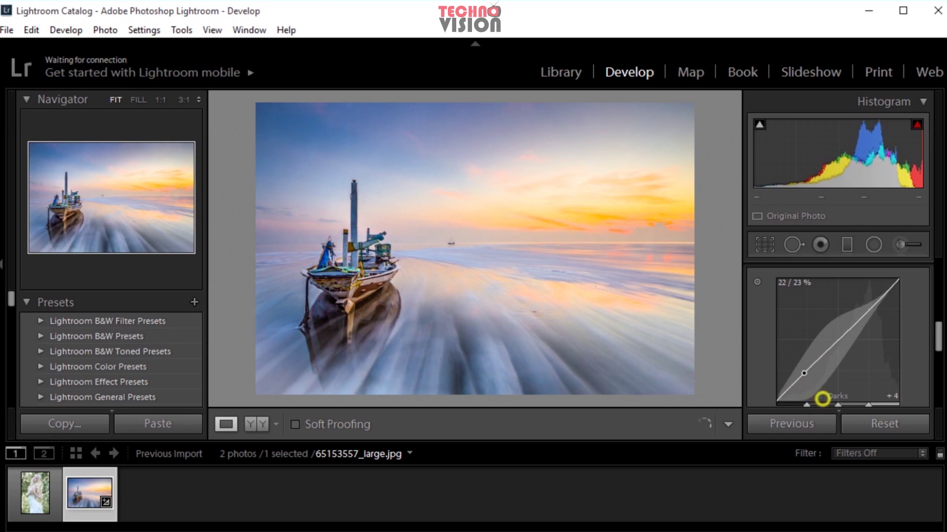
click(757, 282)
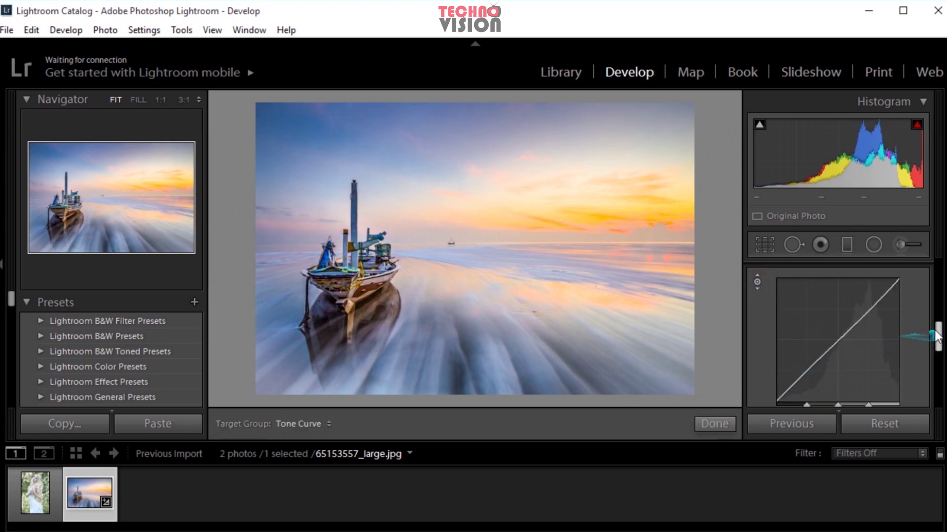
Set tone curve regions to Highlights 0, Lights -9, Darks 0 and Shadows +9
drag(936, 331, 943, 358)
mouse_move(848, 331)
mouse_down()
mouse_move(860, 332)
mouse_move(830, 335)
mouse_move(860, 336)
mouse_move(831, 339)
mouse_move(864, 347)
mouse_move(824, 352)
mouse_move(844, 351)
mouse_up()
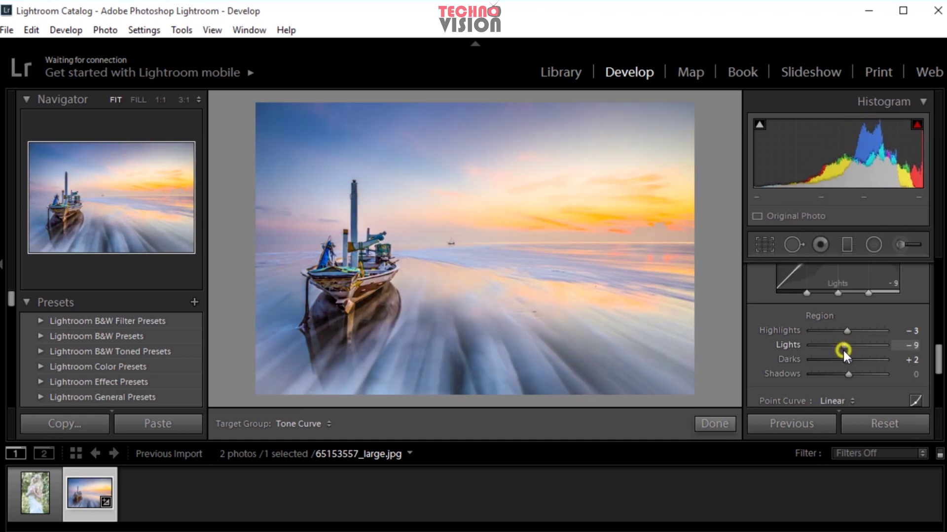
mouse_move(845, 331)
mouse_down()
mouse_move(856, 330)
mouse_move(846, 333)
mouse_move(845, 359)
mouse_move(862, 358)
mouse_move(847, 362)
mouse_up()
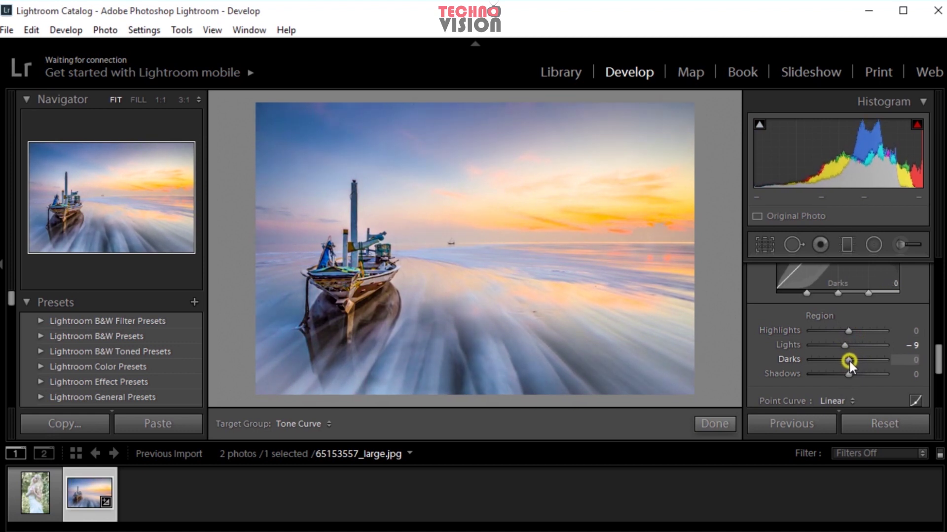
mouse_move(848, 374)
mouse_down()
mouse_move(858, 371)
mouse_move(851, 374)
mouse_up()
drag(938, 362, 940, 380)
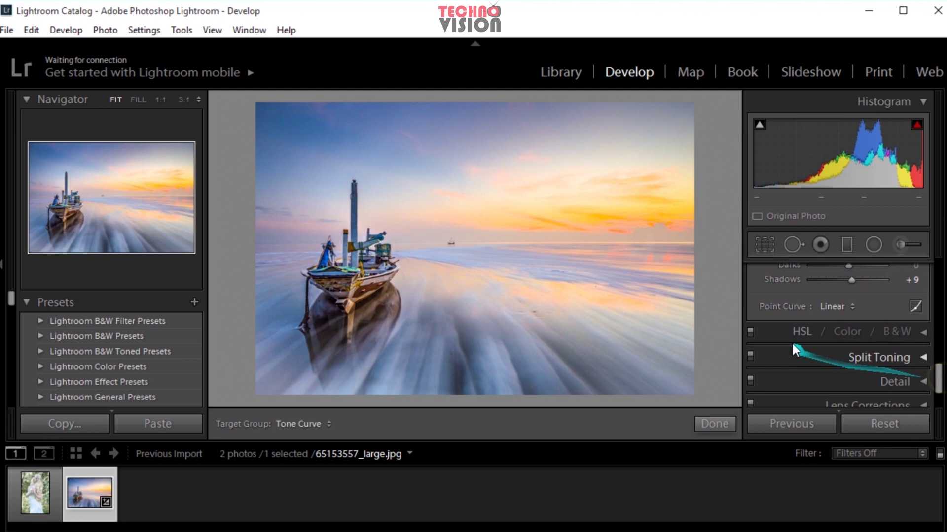
click(779, 333)
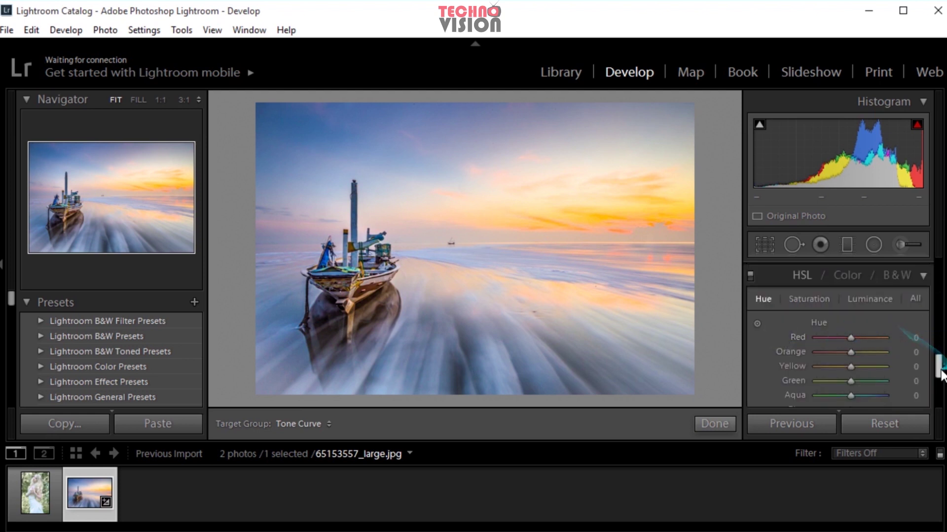
Shift the HSL Orange hue to −20 and the Blue hue to −29
mouse_move(938, 367)
mouse_down()
mouse_move(941, 383)
mouse_move(939, 371)
mouse_up()
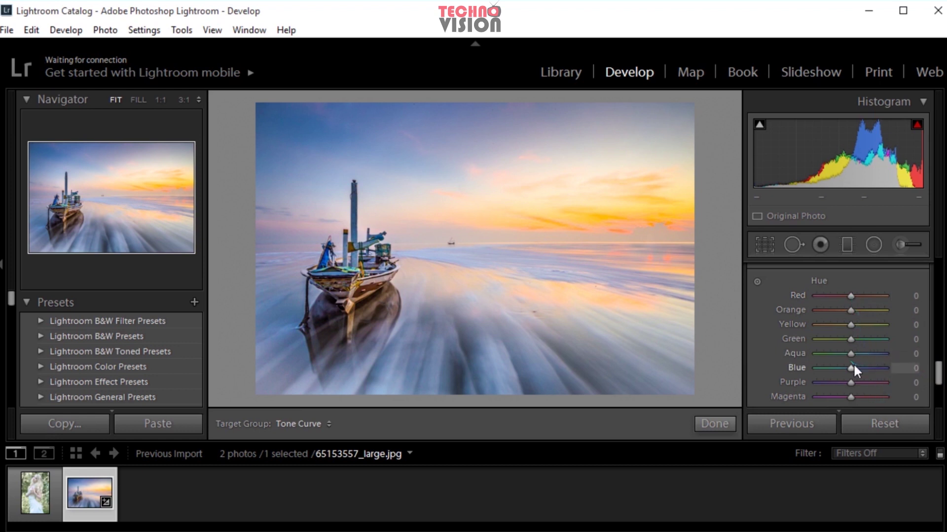
mouse_move(851, 368)
mouse_down()
mouse_move(863, 367)
mouse_move(839, 374)
mouse_move(886, 374)
mouse_move(809, 380)
mouse_move(841, 380)
mouse_up()
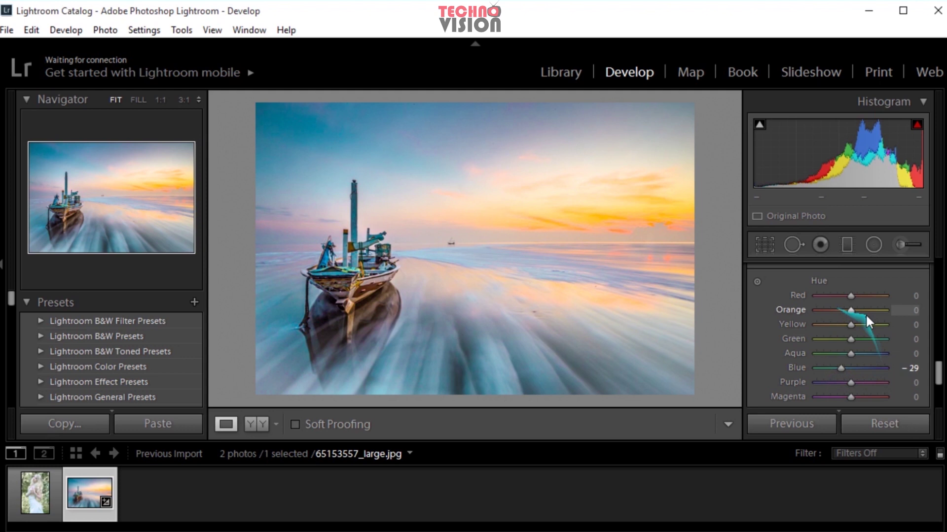
mouse_move(871, 308)
mouse_down()
mouse_move(887, 309)
mouse_move(822, 318)
mouse_move(886, 322)
mouse_move(839, 330)
mouse_move(890, 330)
mouse_move(835, 337)
mouse_move(847, 338)
mouse_up()
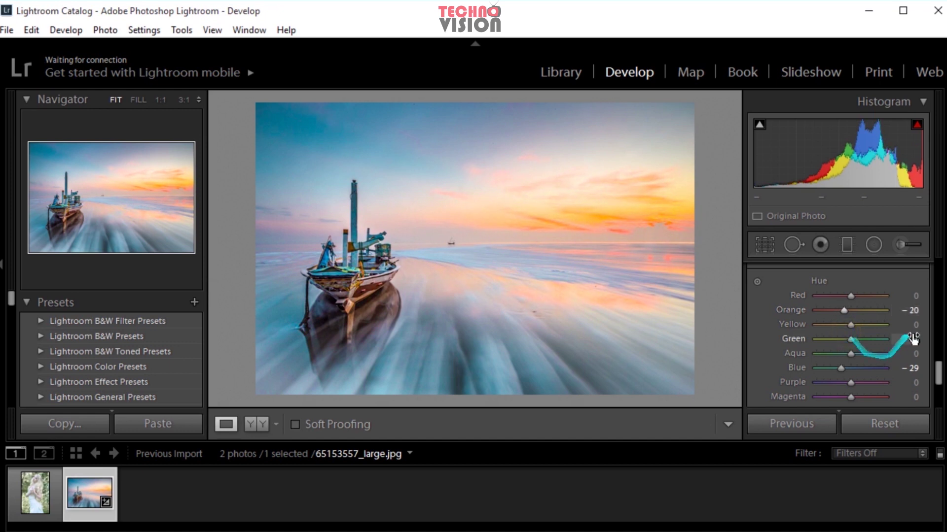
drag(936, 374, 942, 389)
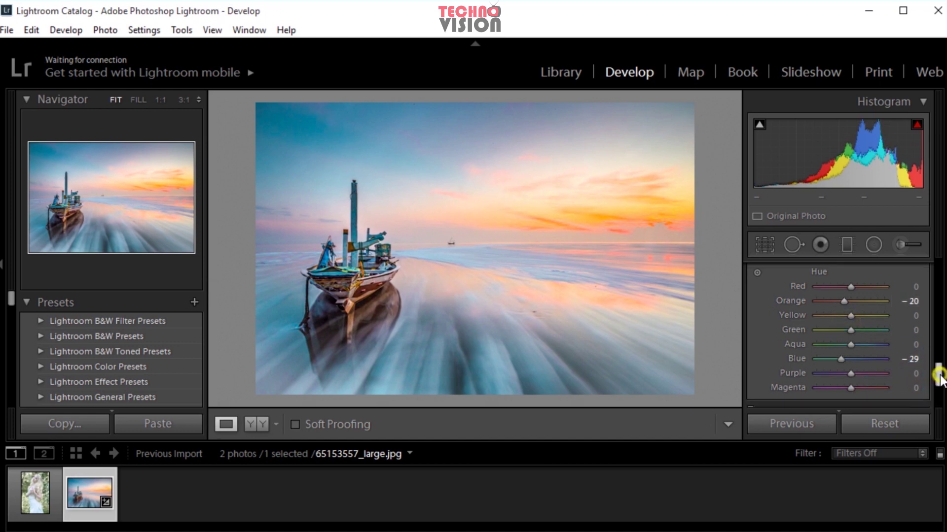
click(880, 345)
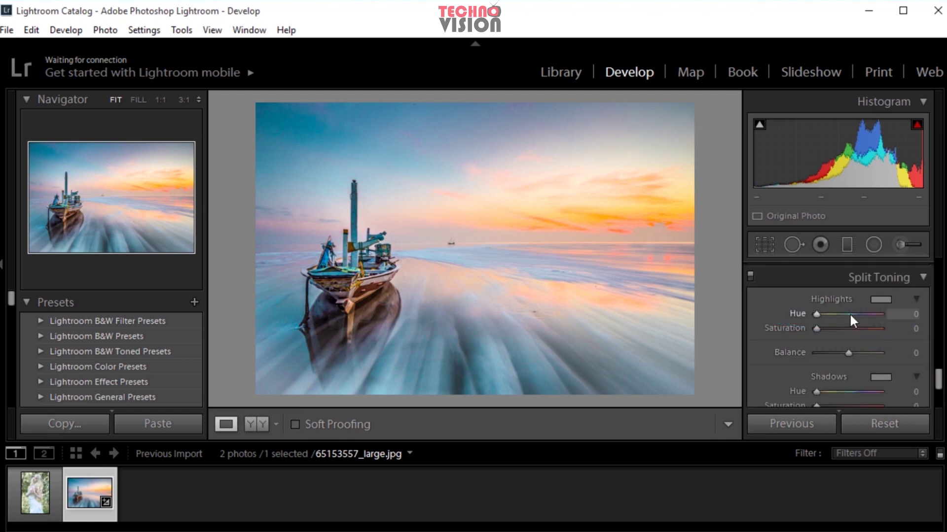
Set Split Toning highlight saturation to 6, keeping highlight hue at 0
mouse_move(817, 315)
mouse_down()
mouse_move(832, 330)
mouse_move(820, 329)
mouse_up()
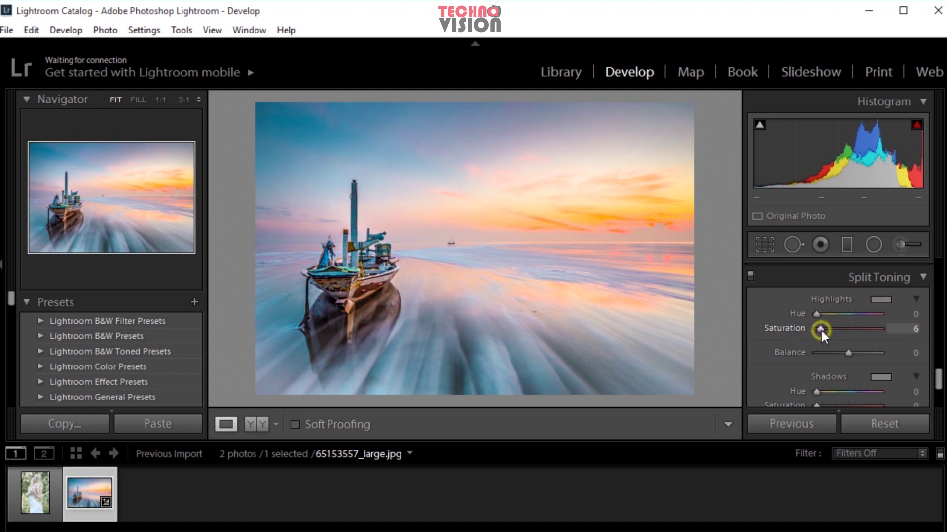
drag(939, 381, 938, 380)
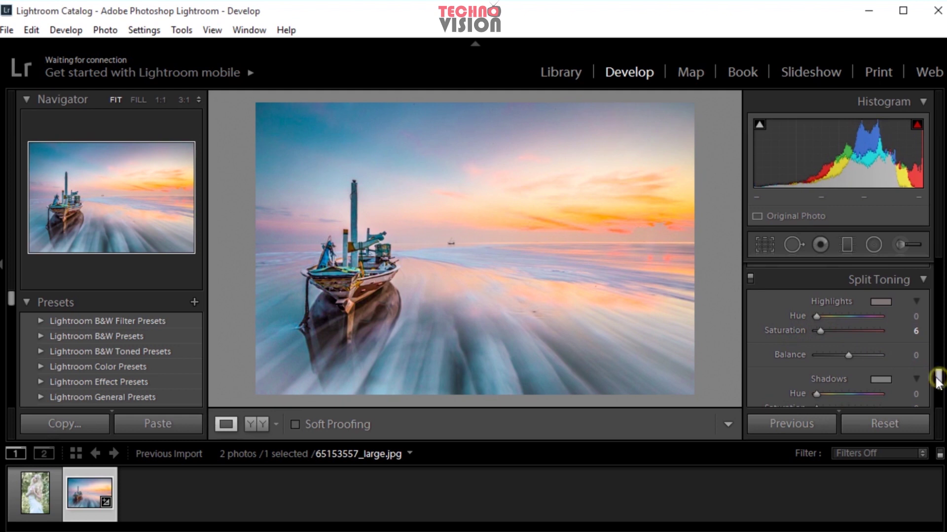
scroll(939, 382, down, 5)
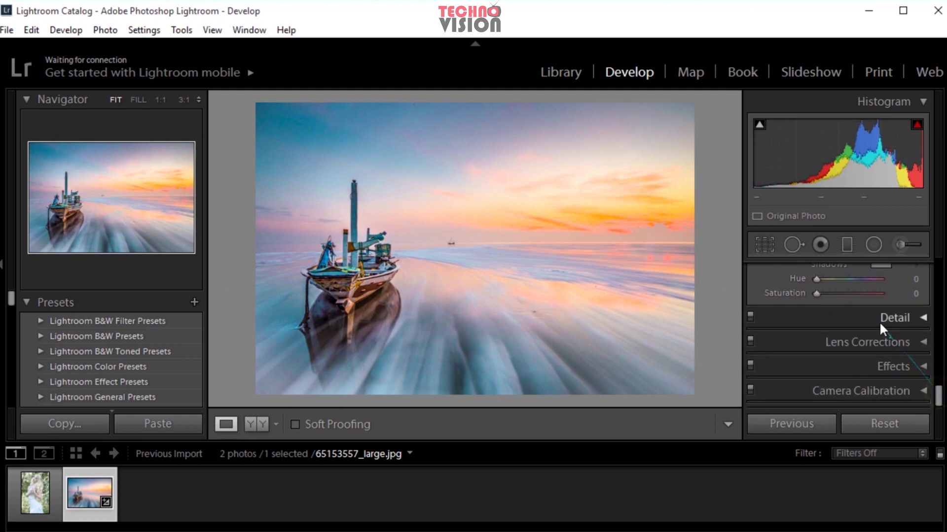
Expand the Detail panel and raise the Sharpening Amount
click(880, 319)
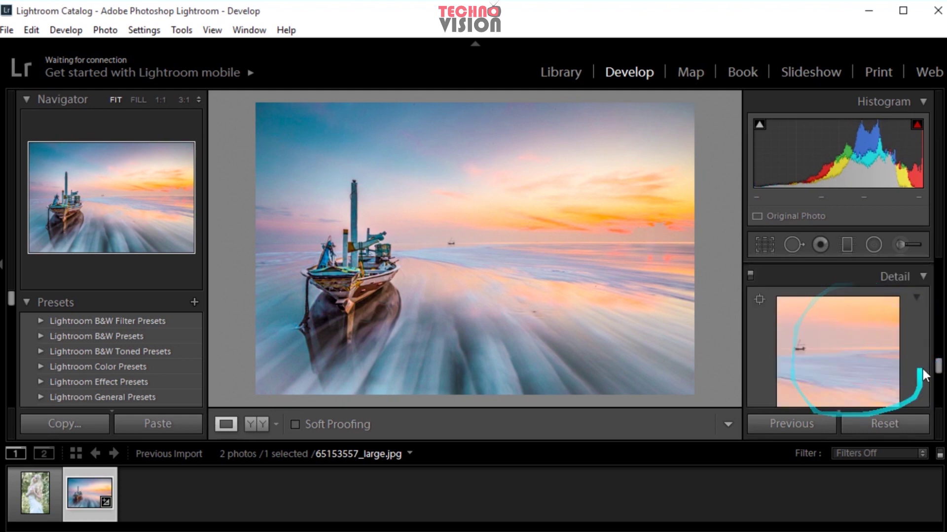
drag(936, 364, 941, 386)
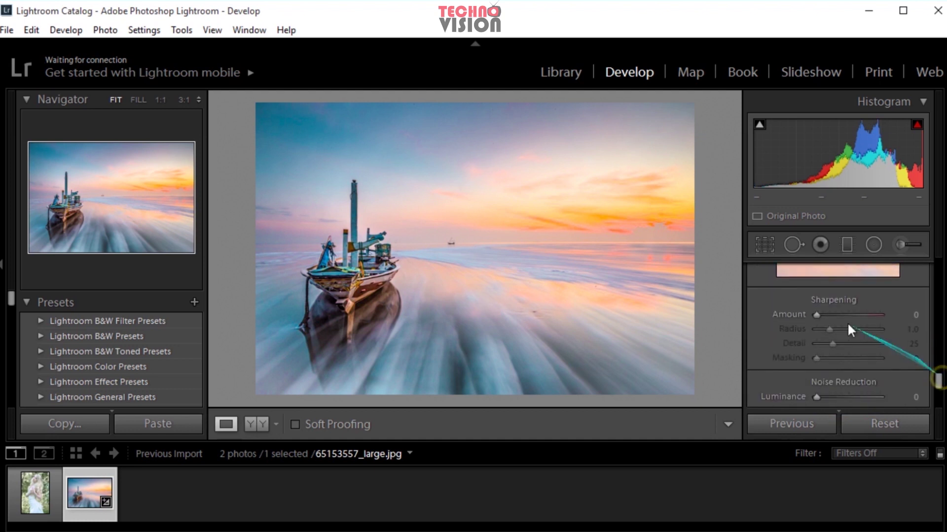
drag(814, 314, 827, 316)
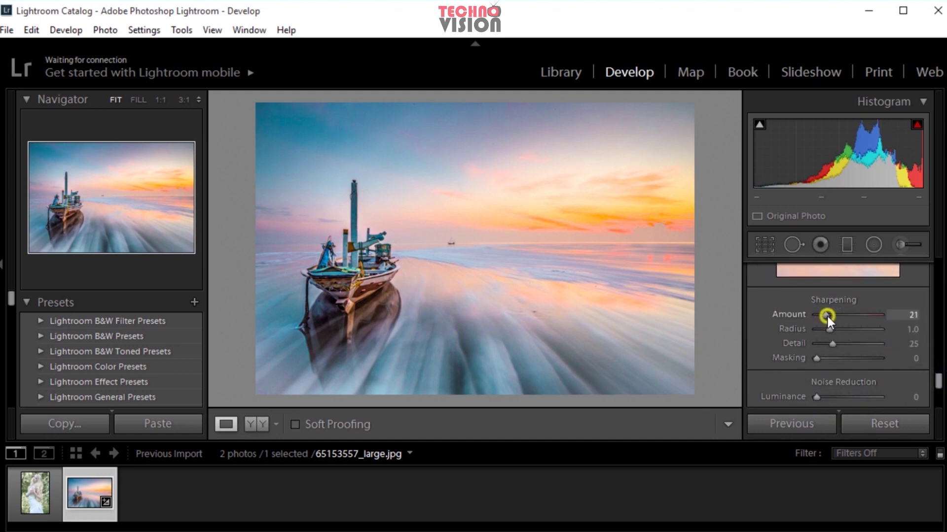
drag(939, 380, 939, 389)
Try different sharpening Masking levels with the Alt mask preview, then reset to 0
click(818, 322)
drag(818, 322, 843, 326)
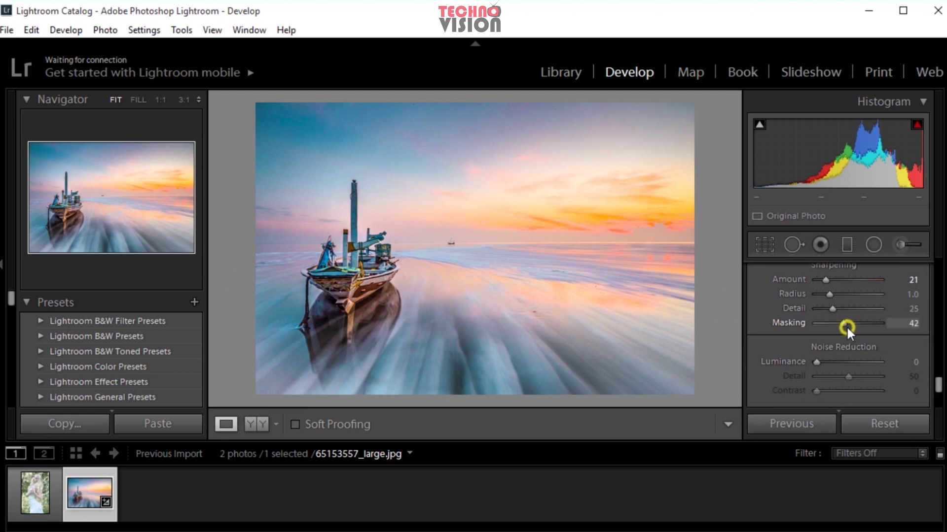
click(811, 321)
key(alt)
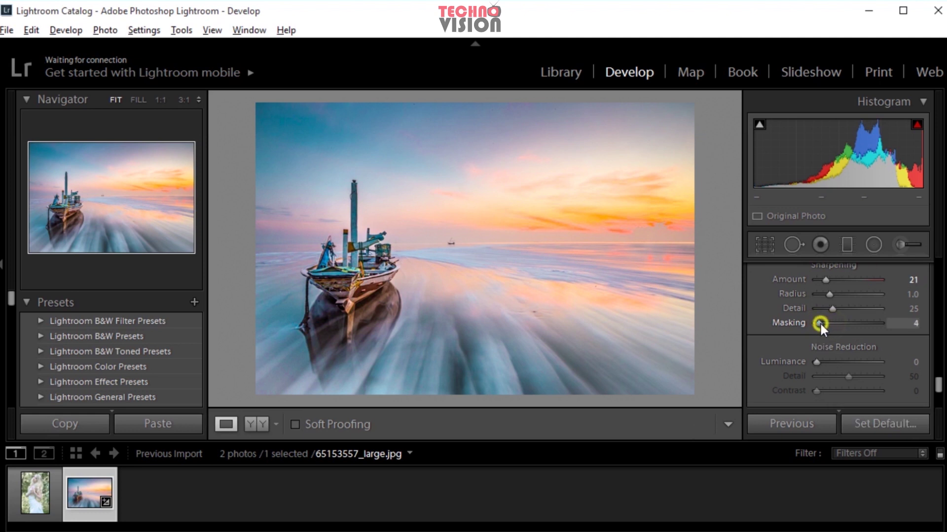
drag(829, 324, 805, 327)
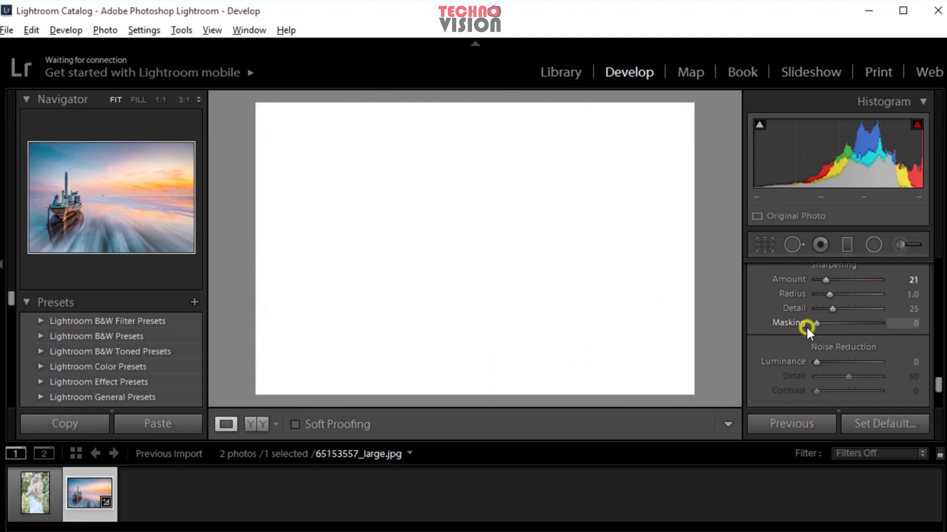
click(826, 323)
Set sharpening Masking to 83 using the Alt mask preview and Amount to 34
key(alt)
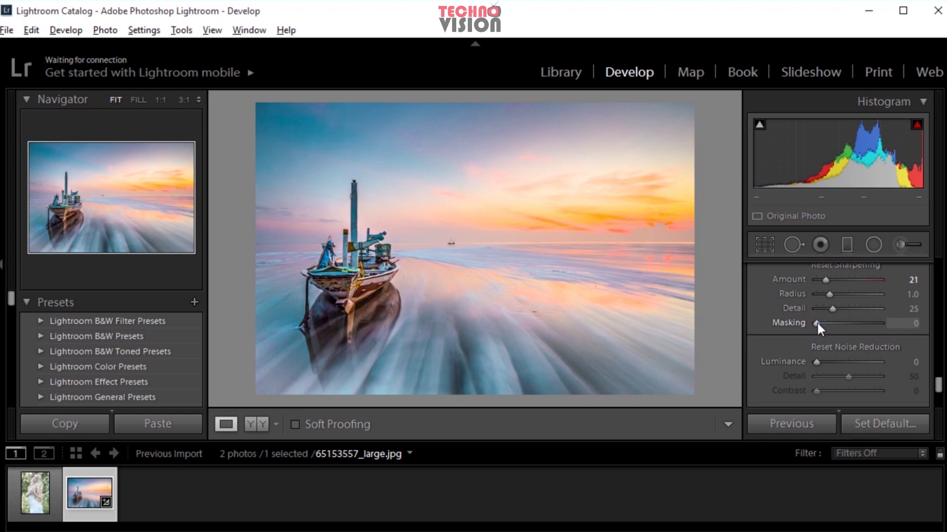
drag(817, 321, 862, 321)
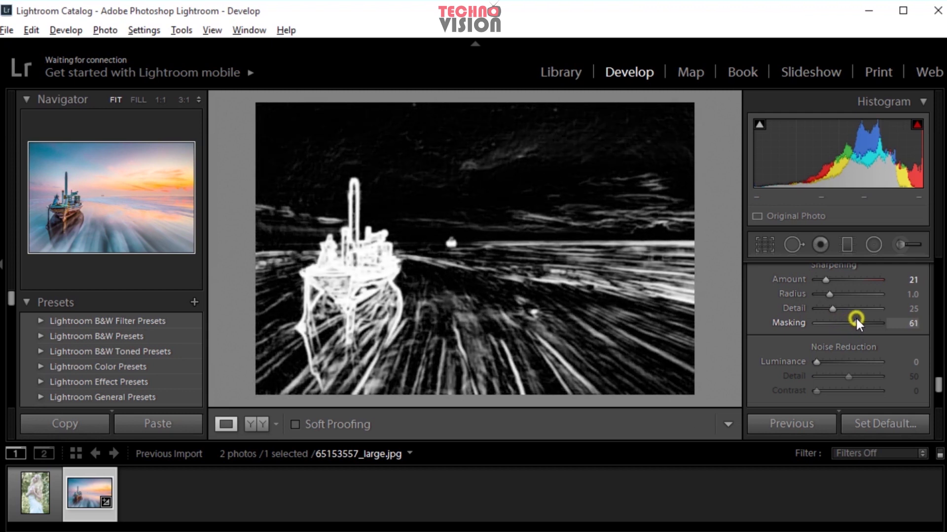
drag(863, 319, 870, 320)
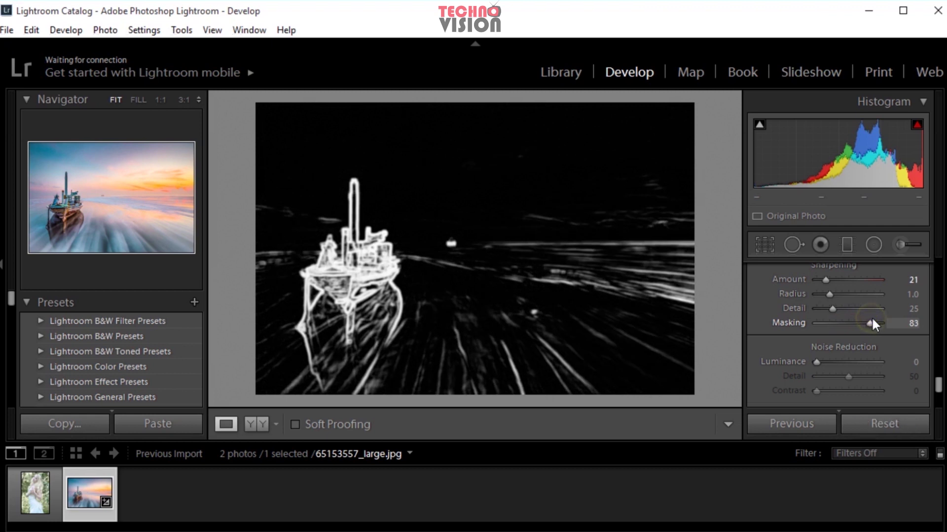
drag(869, 321, 871, 320)
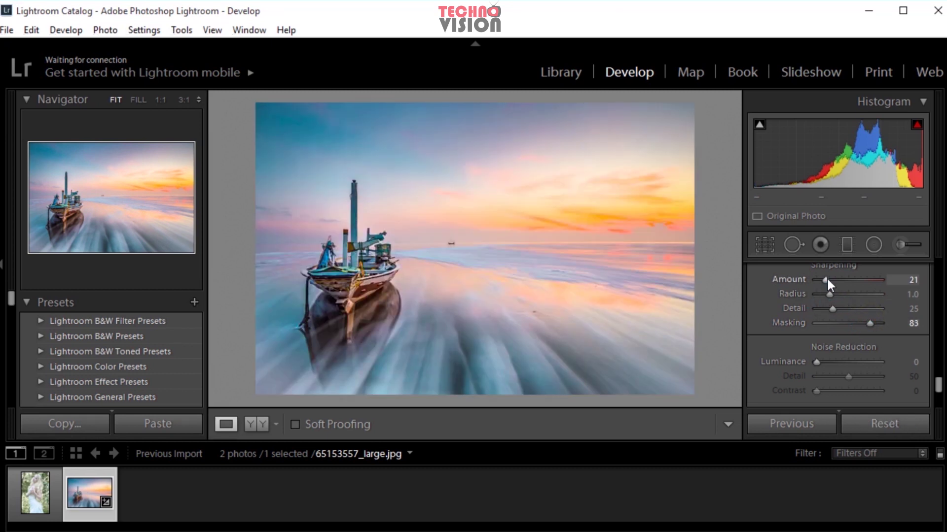
mouse_move(826, 280)
mouse_down()
mouse_move(820, 285)
mouse_move(833, 285)
mouse_move(821, 286)
mouse_move(832, 286)
mouse_up()
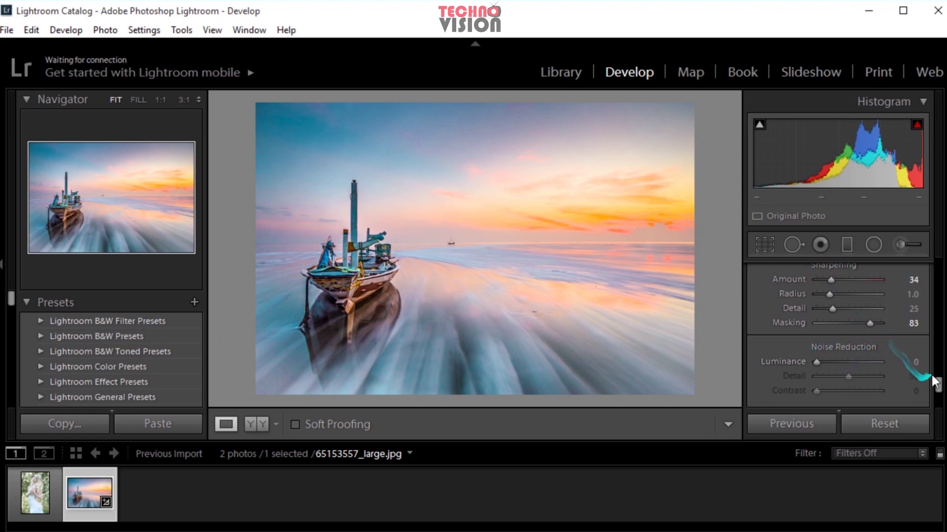
drag(937, 383, 939, 396)
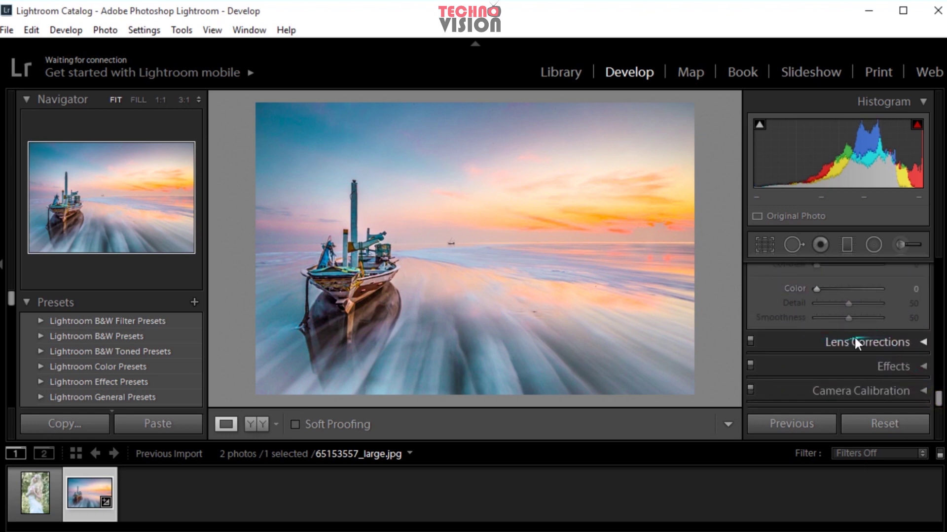
Expand the Effects and Camera Calibration panels to review their settings
click(870, 367)
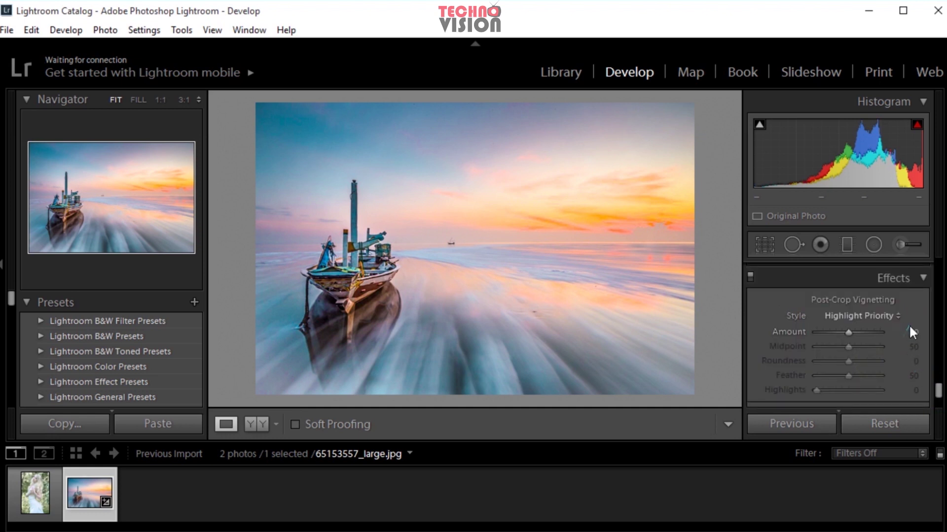
scroll(911, 340, down, 3)
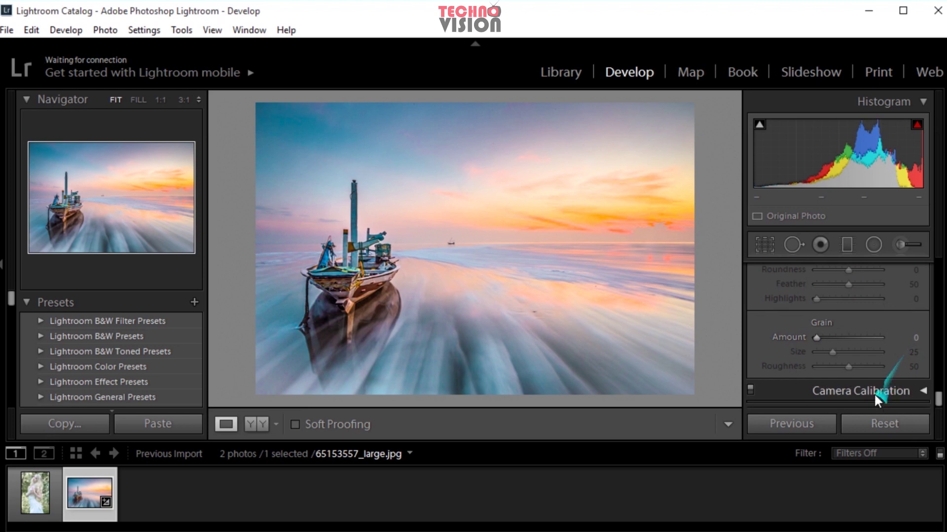
click(869, 392)
scroll(917, 347, down, 2)
scroll(917, 347, down, 3)
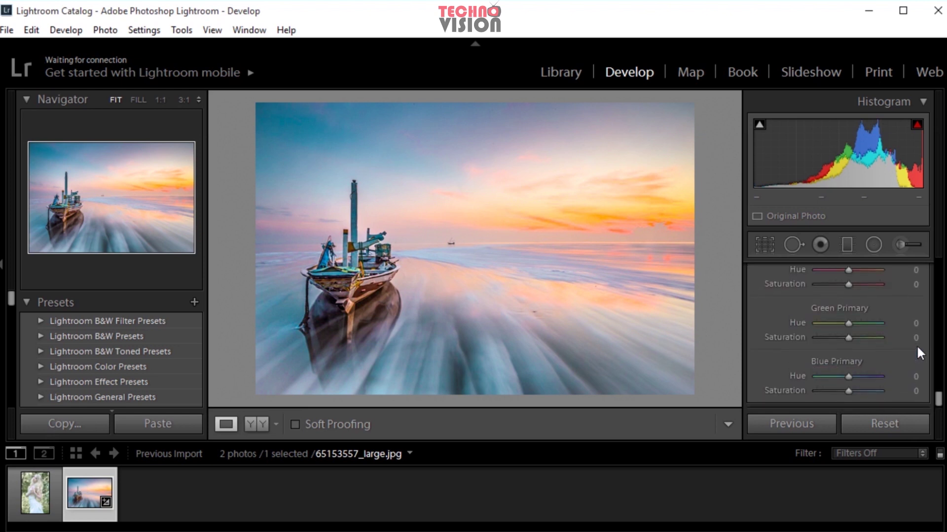
Return to the Basic panel and activate the Crop Overlay tool
scroll(917, 347, up, 5)
scroll(917, 350, up, 3)
scroll(917, 350, up, 3)
scroll(917, 350, up, 2)
scroll(917, 350, up, 3)
scroll(917, 350, up, 3)
scroll(917, 350, up, 1)
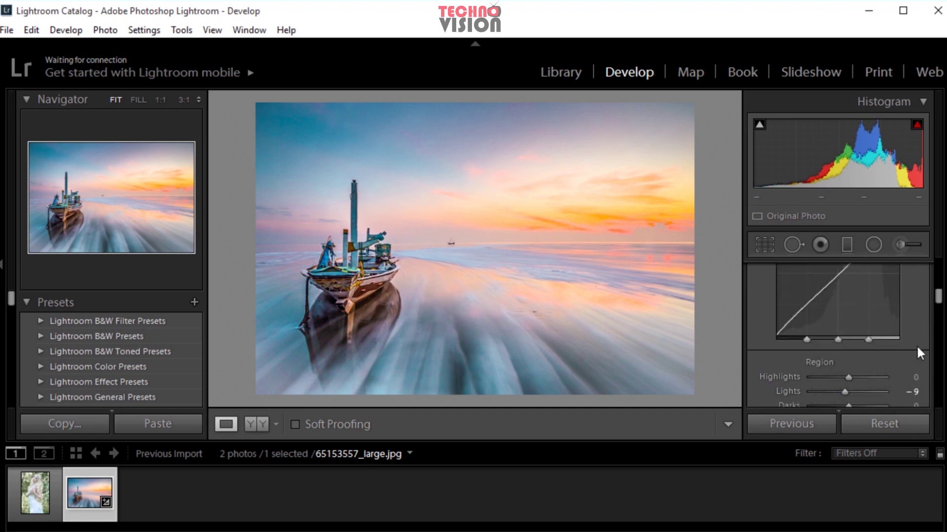
scroll(917, 350, up, 1)
scroll(917, 349, up, 1)
scroll(917, 348, up, 3)
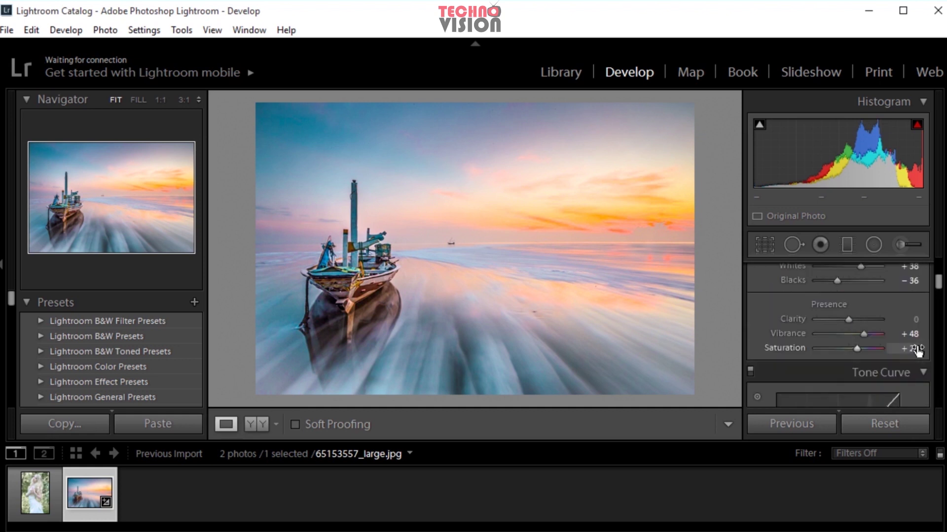
scroll(917, 349, up, 2)
scroll(917, 350, up, 1)
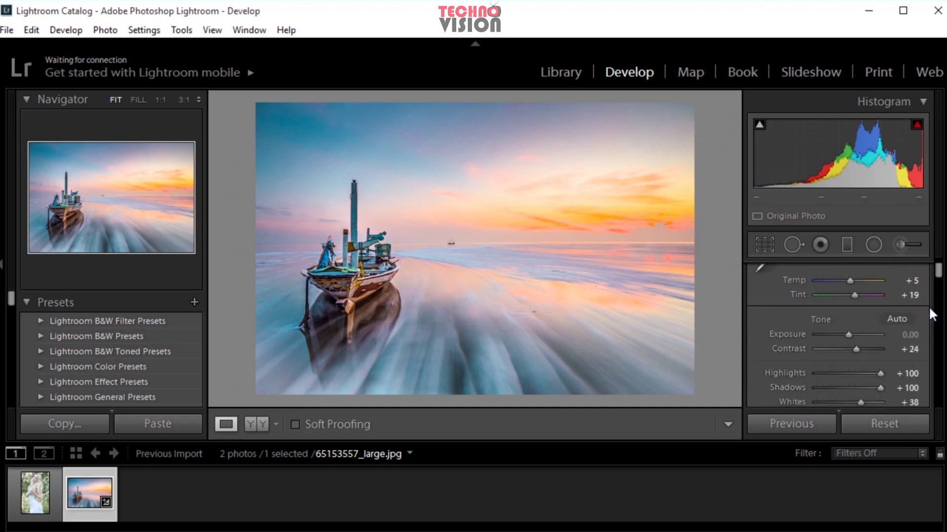
scroll(931, 316, up, 1)
scroll(931, 315, up, 1)
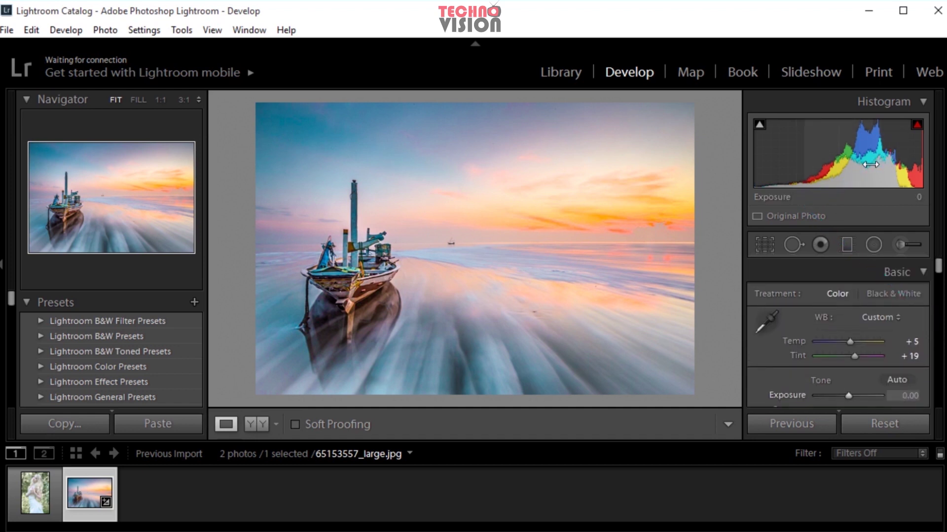
click(764, 245)
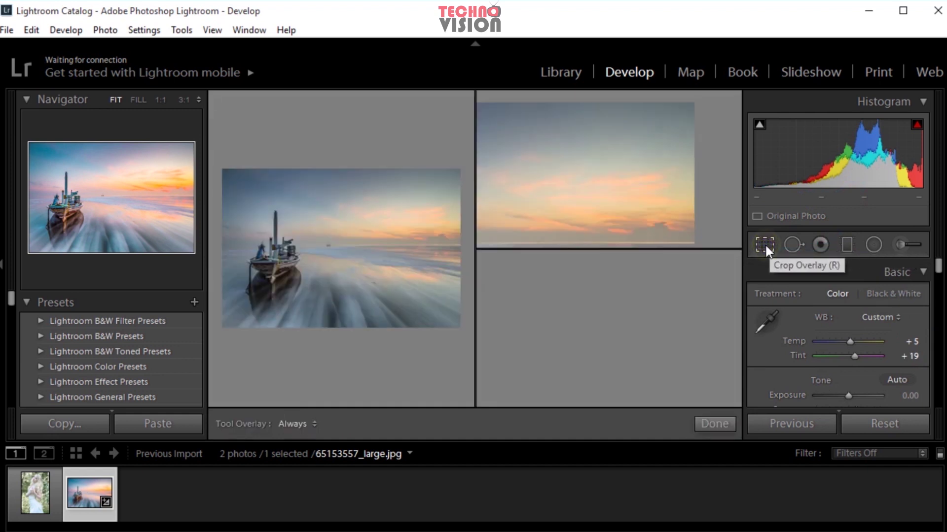
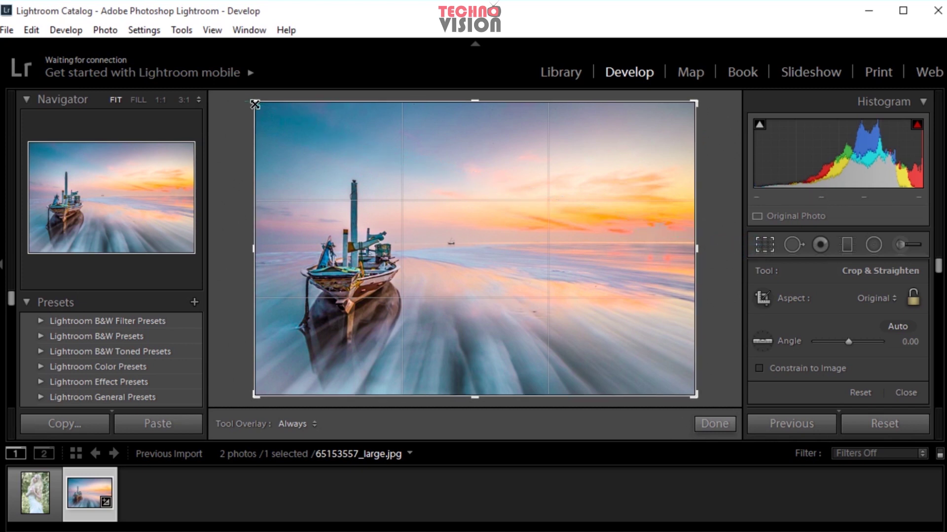
Try shrinking the crop from the top-left and bottom-right corners, then undo both changes
drag(258, 104, 299, 130)
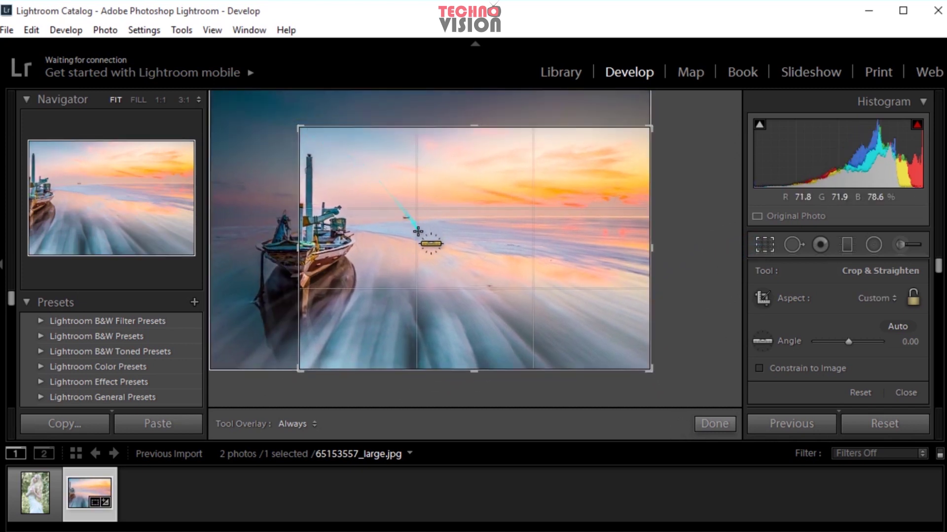
key(ctrl+z)
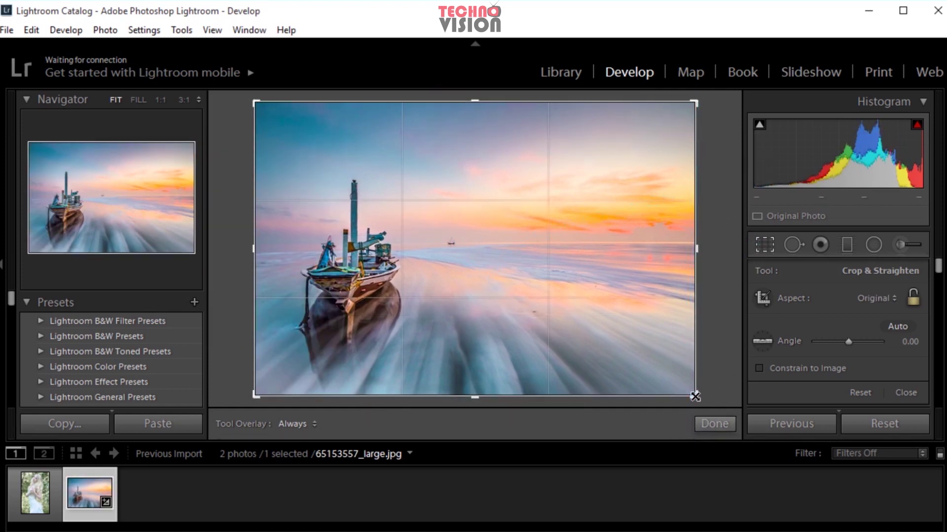
mouse_move(697, 396)
mouse_down()
mouse_move(674, 393)
mouse_move(683, 394)
mouse_move(670, 376)
mouse_move(681, 391)
mouse_move(646, 369)
mouse_move(674, 361)
mouse_move(693, 382)
mouse_move(661, 374)
mouse_move(698, 382)
mouse_move(663, 380)
mouse_up()
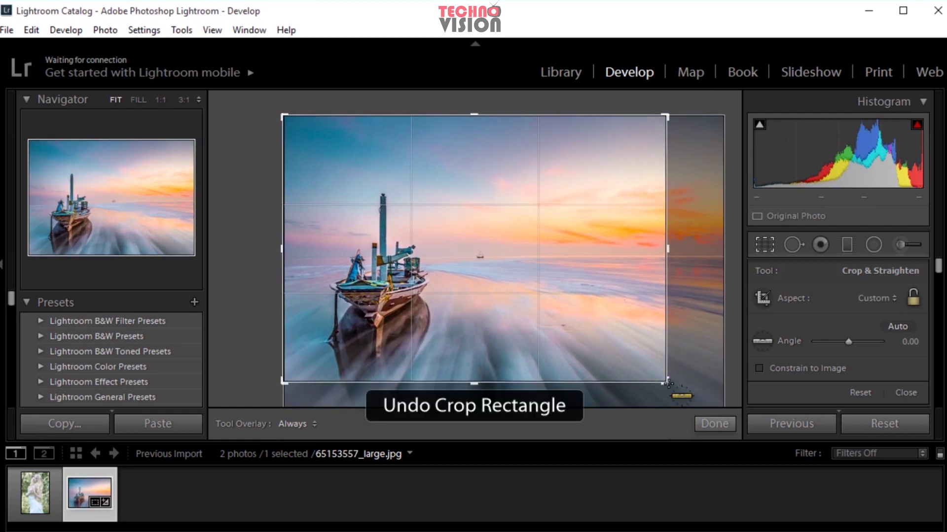
key(ctrl+z)
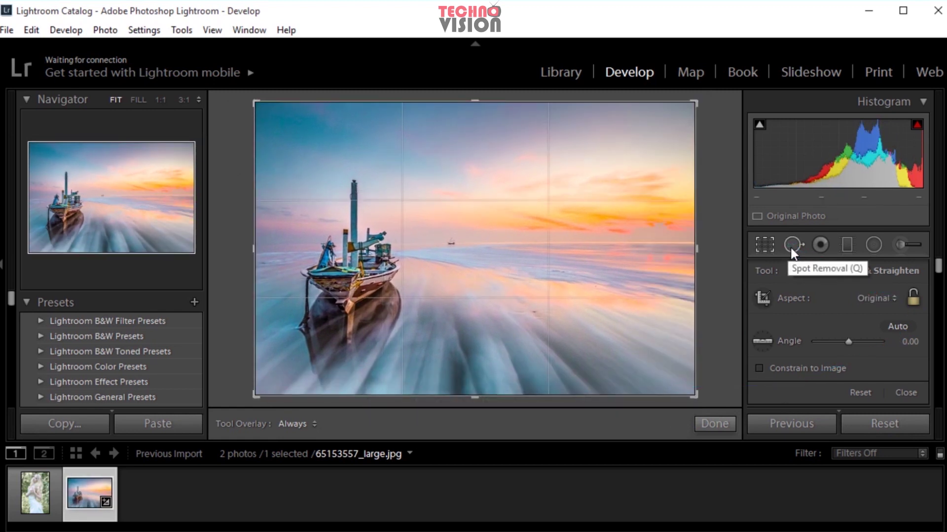
Heal the top of the boat's mast with an enlarged Spot Removal brush
click(790, 247)
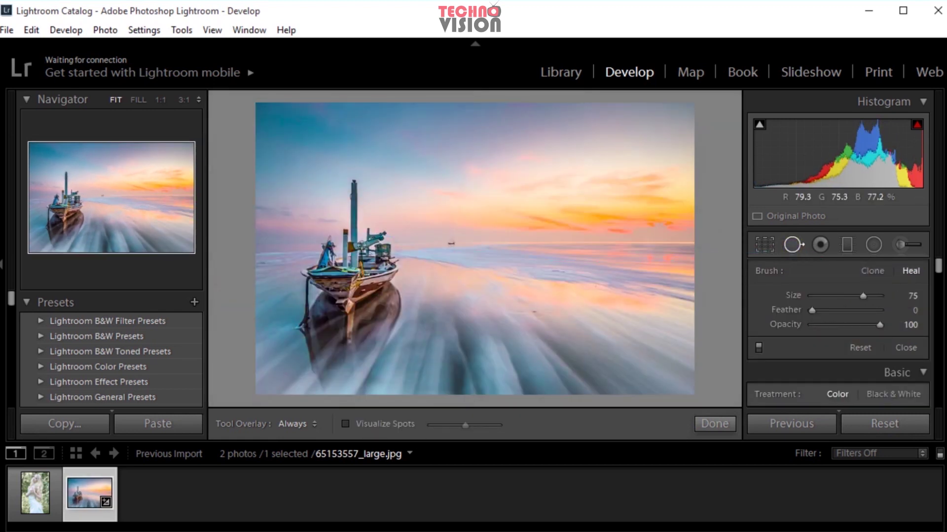
scroll(321, 198, up, 5)
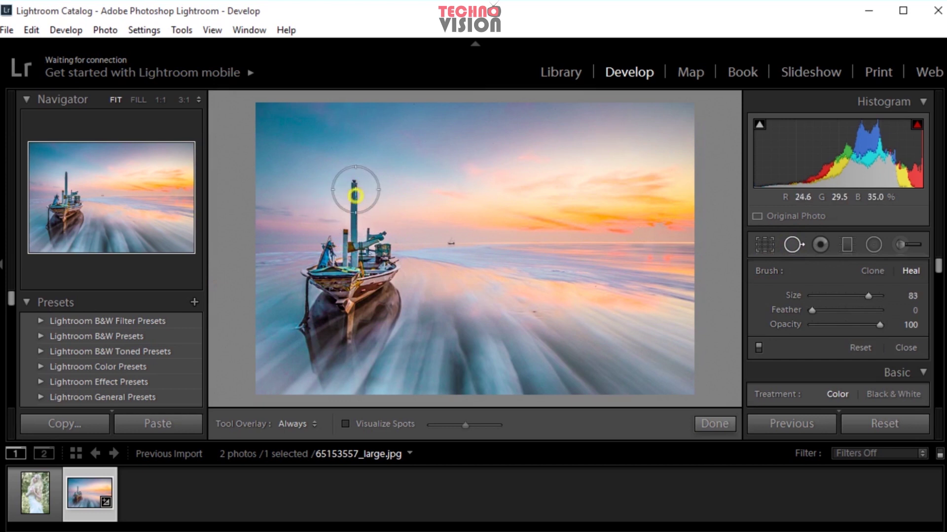
drag(355, 191, 355, 236)
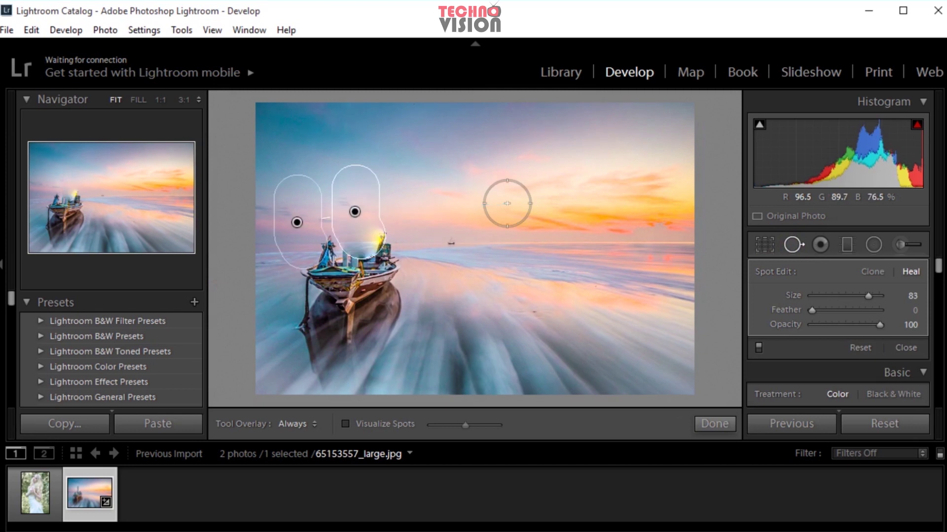
mouse_move(507, 203)
mouse_down()
mouse_move(327, 202)
mouse_move(356, 211)
mouse_up()
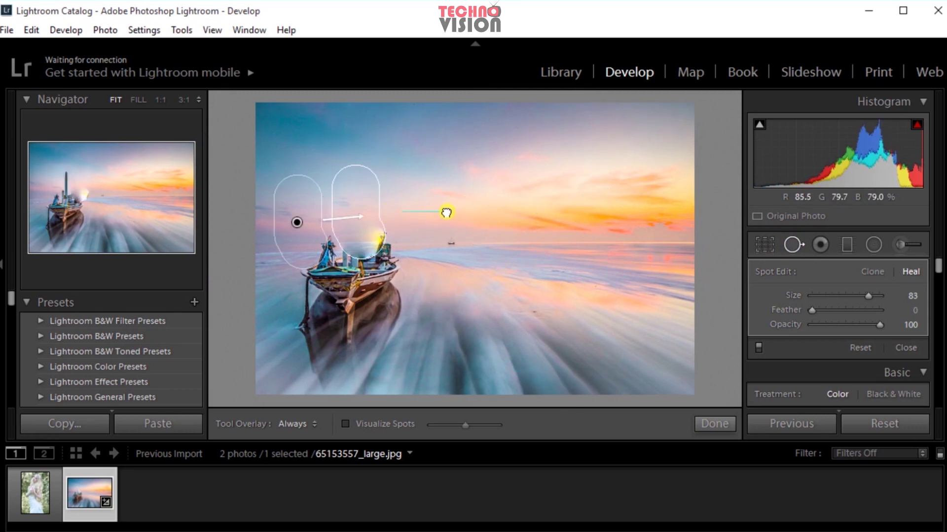
drag(434, 212, 466, 213)
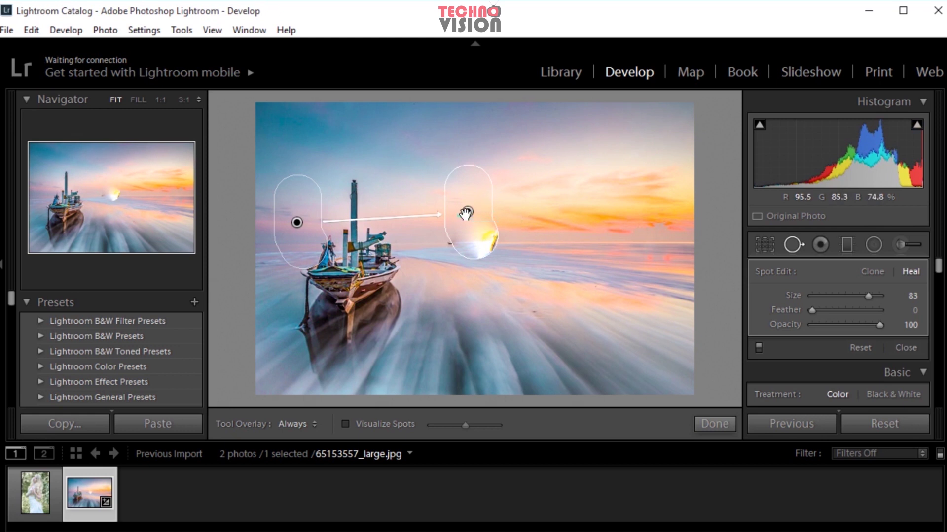
mouse_move(466, 213)
mouse_down()
mouse_move(495, 177)
mouse_move(343, 217)
mouse_move(296, 159)
mouse_up()
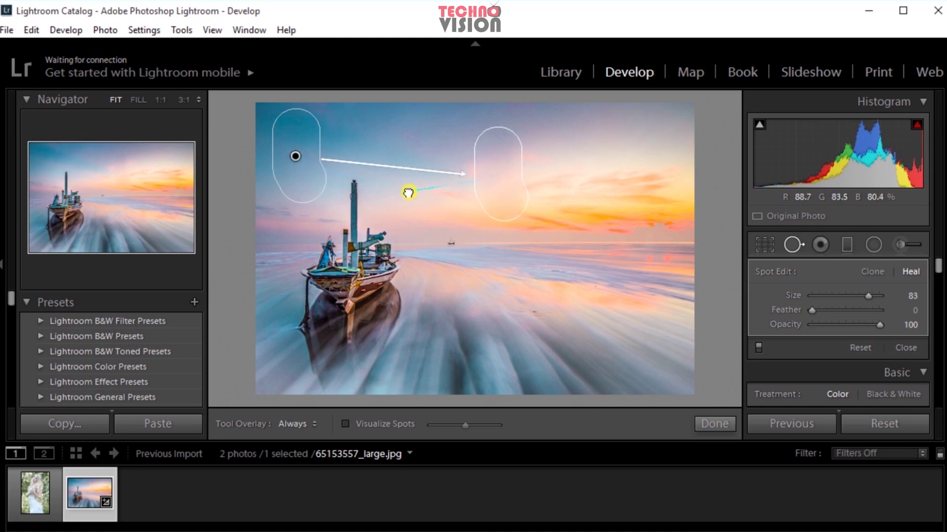
drag(493, 176, 362, 192)
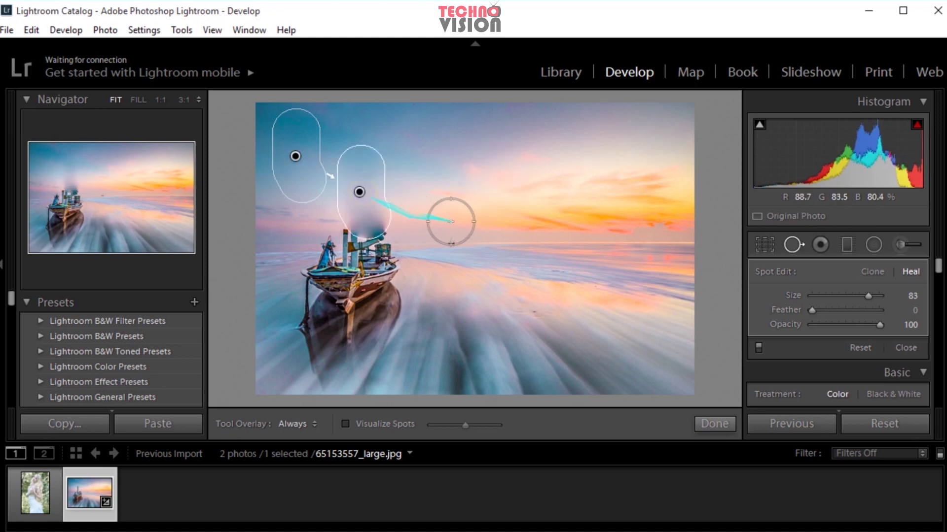
Resample the heal patch from the nearby sky, undoing the final patch move
mouse_move(304, 166)
mouse_down()
mouse_move(481, 180)
mouse_move(450, 172)
mouse_up()
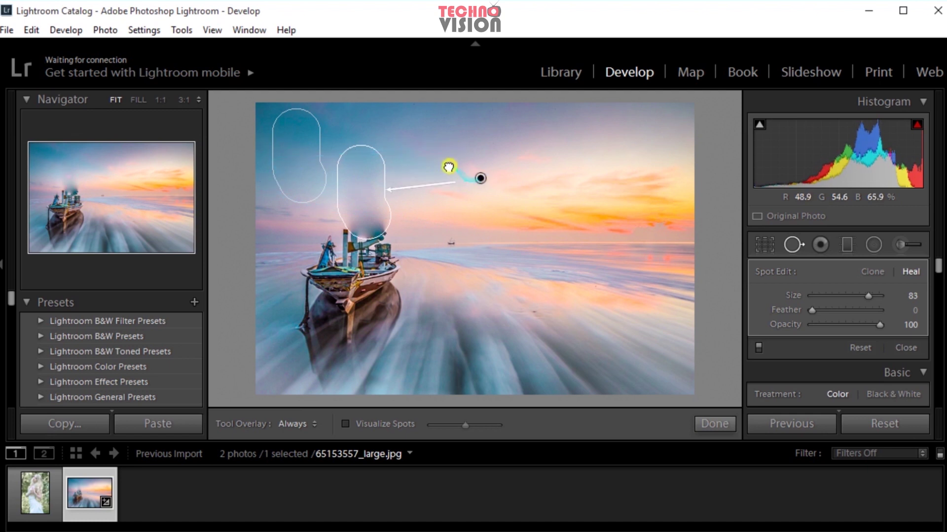
drag(360, 192, 324, 263)
drag(412, 230, 535, 209)
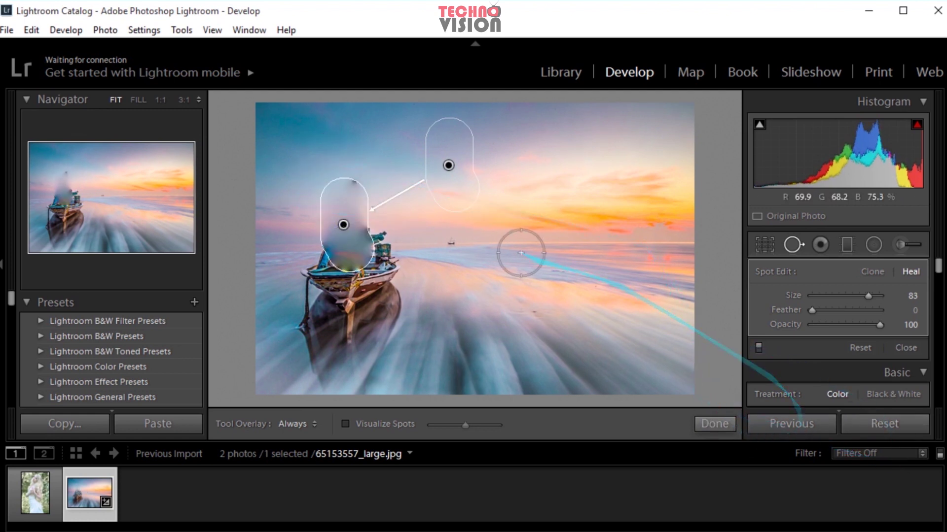
key(ctrl+z)
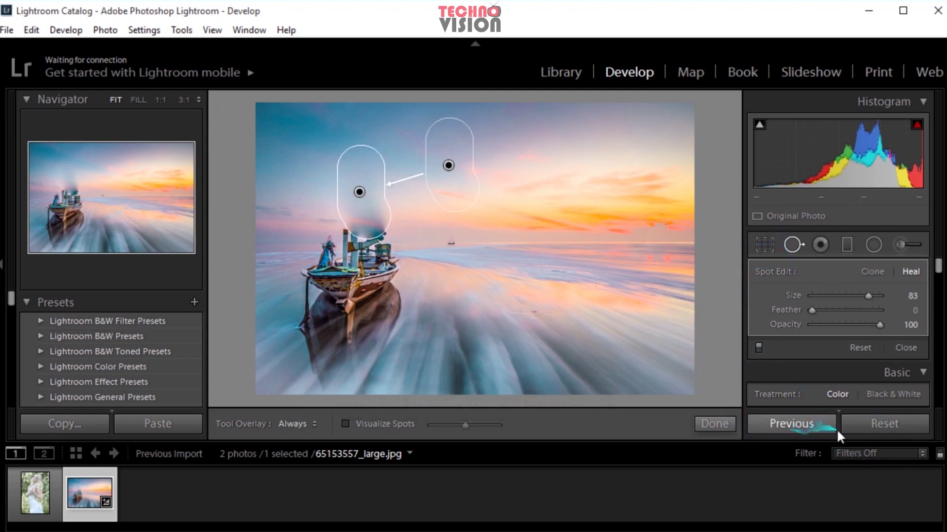
click(820, 245)
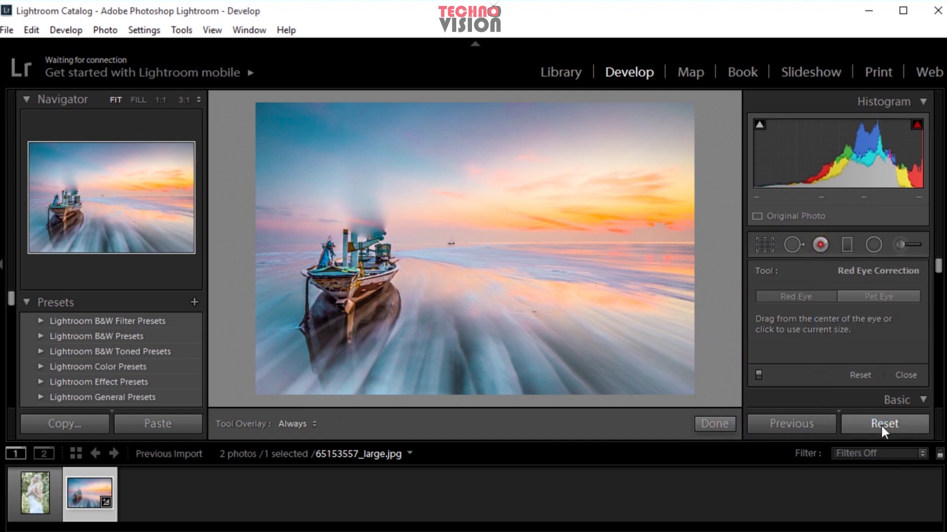
Undo the Spot Removal heals step by step until the boat's mast reappears
key(ctrl+z)
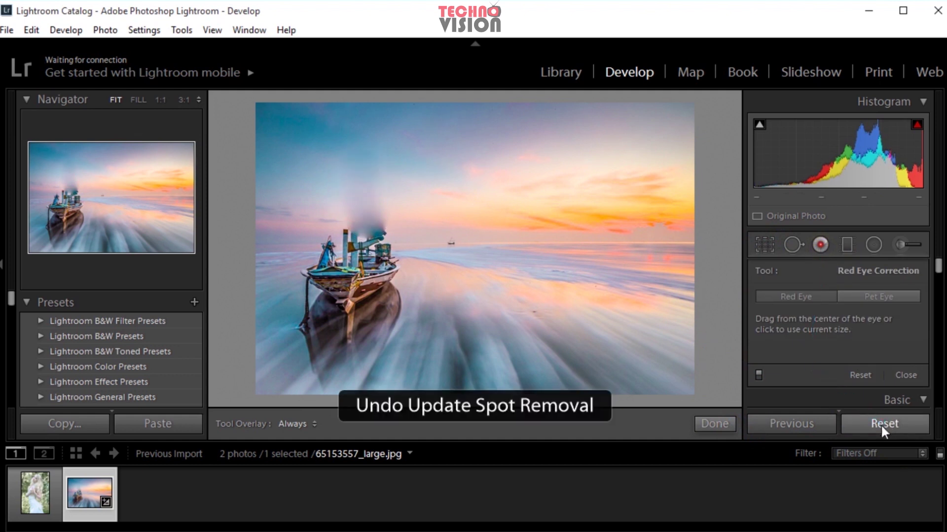
key(alt)
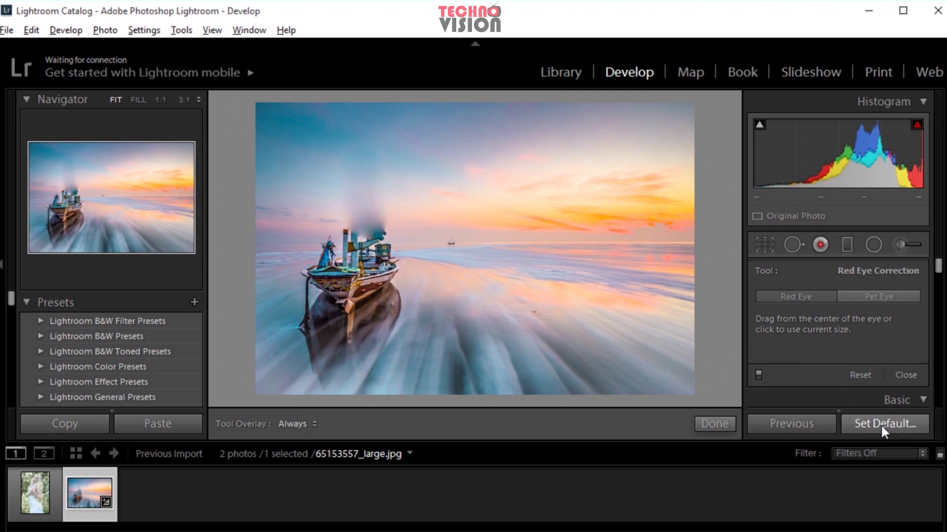
key(alt)
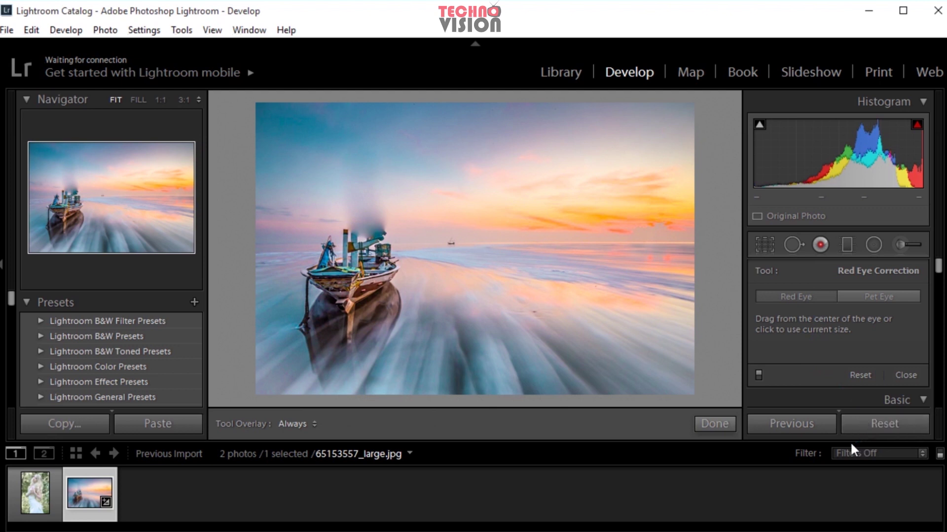
key(ctrl+z)
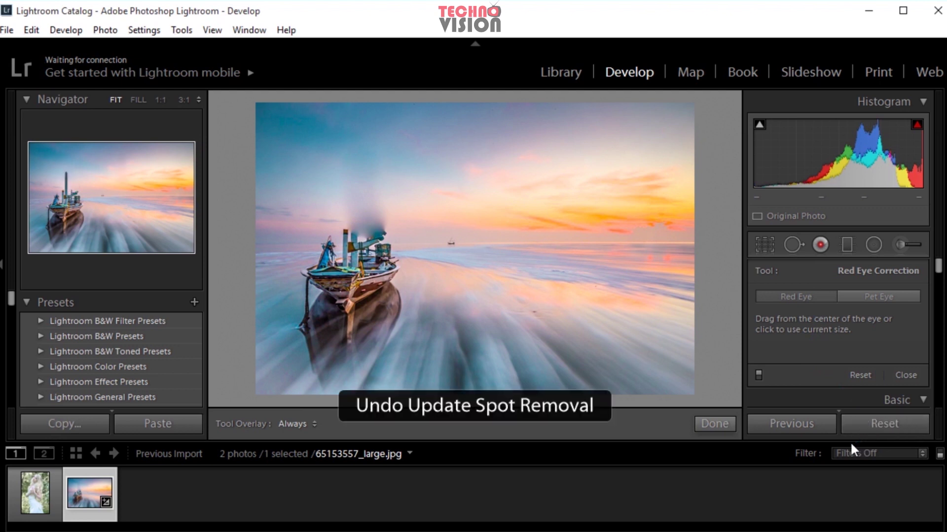
key(ctrl+z)
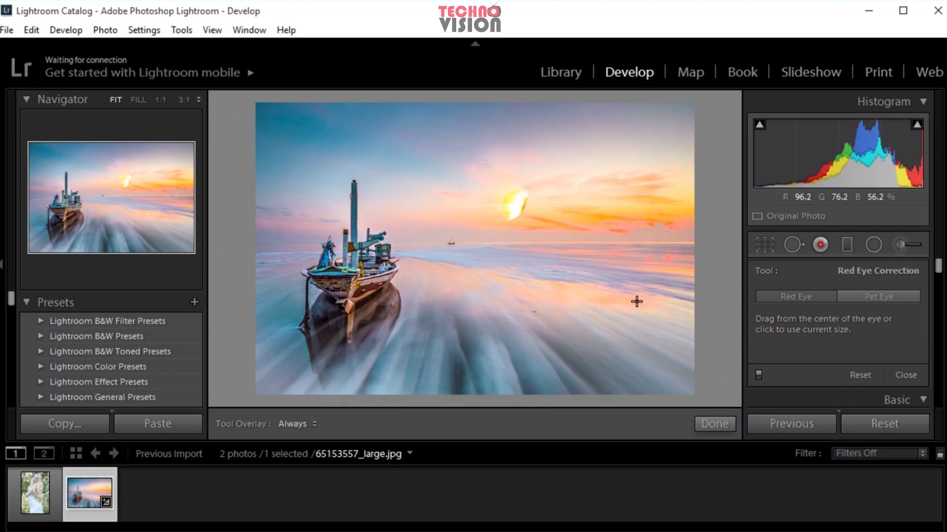
key(ctrl+z)
key(ctrl+z)
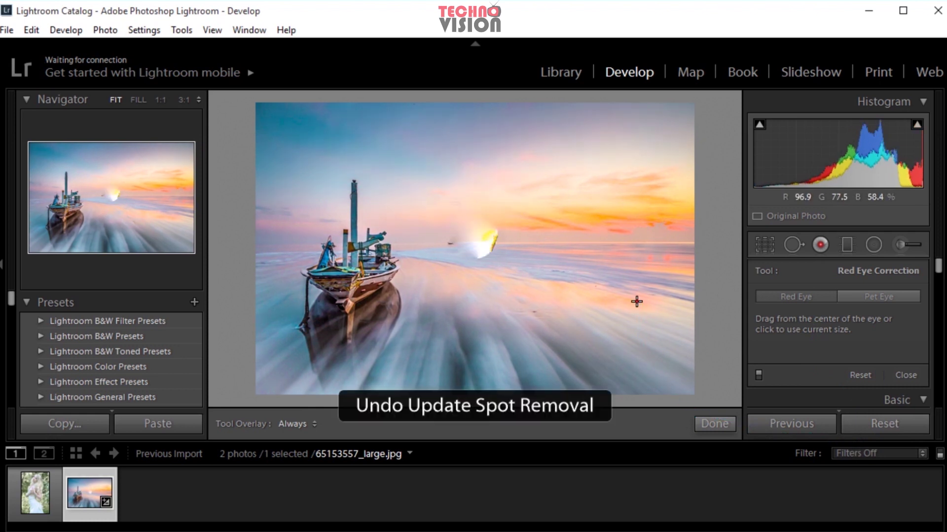
key(ctrl+z)
key(ctrl+z)
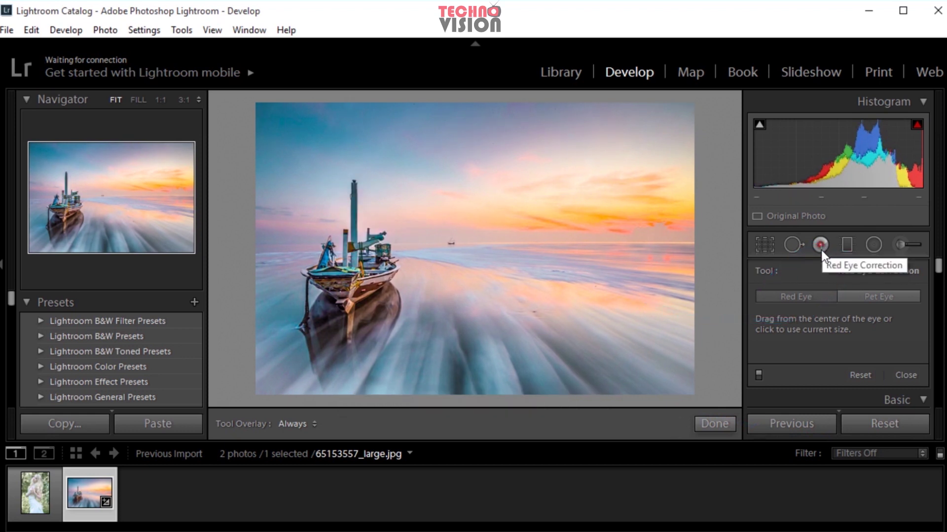
Draw a level graduated filter over the beach and sea, warmed to Temp about 71
click(848, 246)
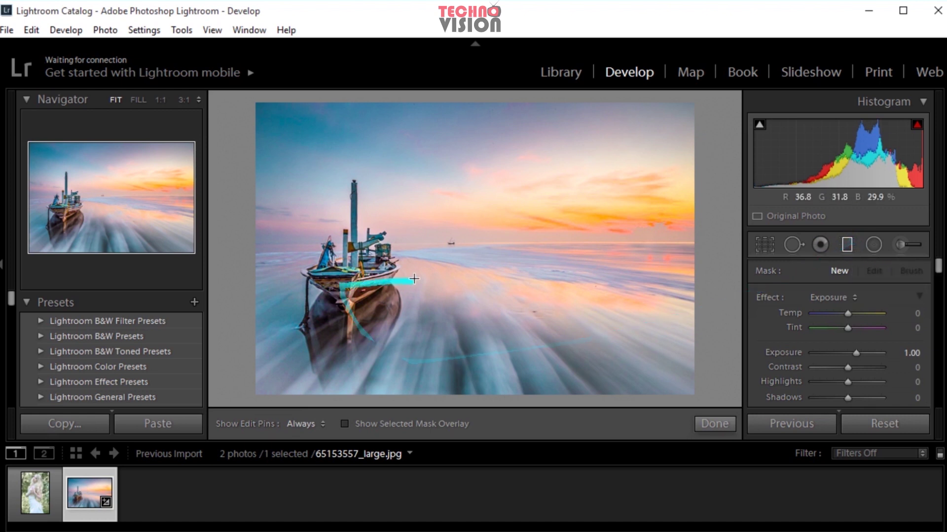
drag(462, 361, 463, 154)
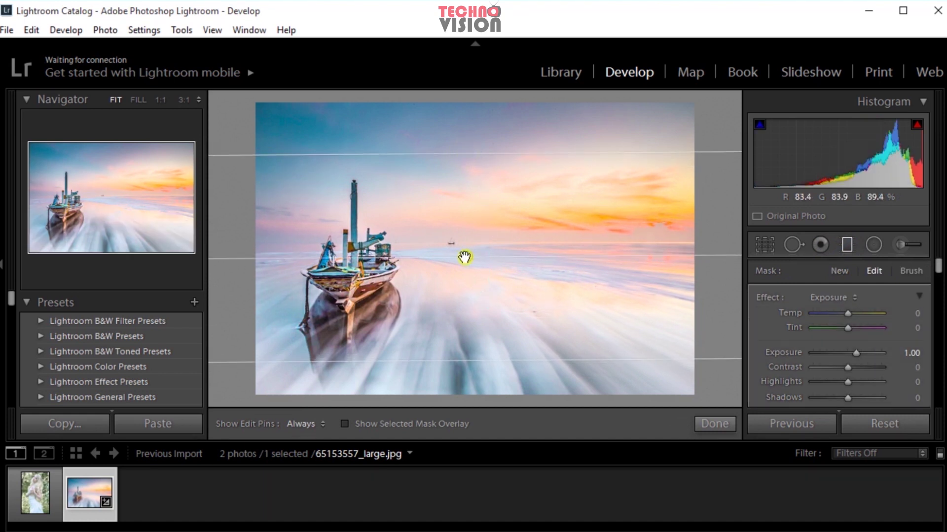
mouse_move(847, 313)
mouse_down()
mouse_move(869, 314)
mouse_move(844, 314)
mouse_move(835, 318)
mouse_move(868, 315)
mouse_move(827, 330)
mouse_move(844, 329)
mouse_up()
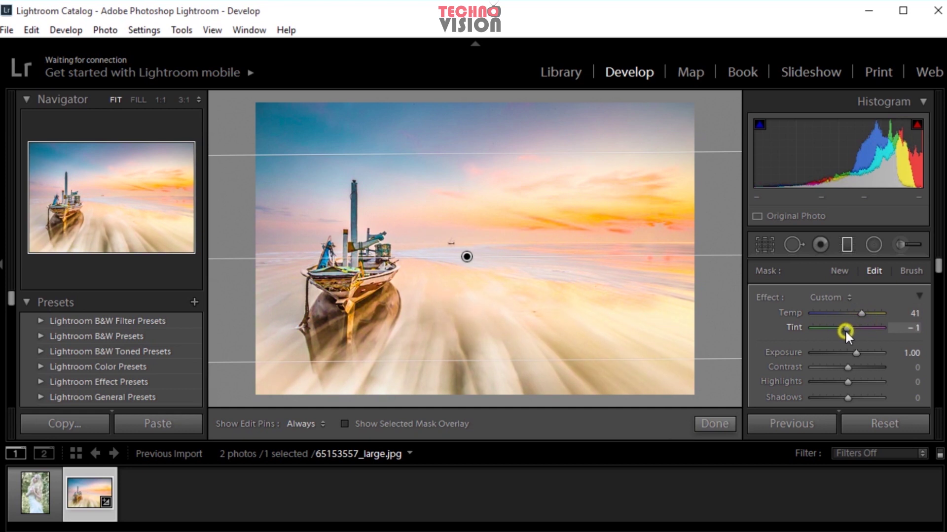
mouse_move(458, 257)
mouse_down()
mouse_move(450, 237)
mouse_move(518, 222)
mouse_move(554, 285)
mouse_move(574, 270)
mouse_move(518, 257)
mouse_move(530, 247)
mouse_move(540, 248)
mouse_move(526, 257)
mouse_move(557, 250)
mouse_move(539, 281)
mouse_move(478, 281)
mouse_move(422, 243)
mouse_up()
drag(424, 261, 406, 261)
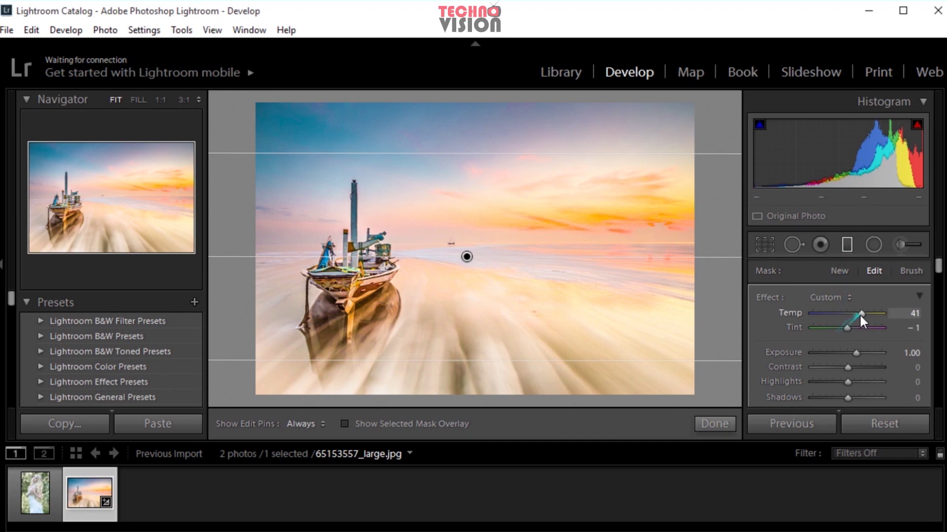
mouse_move(834, 312)
mouse_down()
mouse_move(881, 307)
mouse_move(860, 314)
mouse_move(871, 314)
mouse_up()
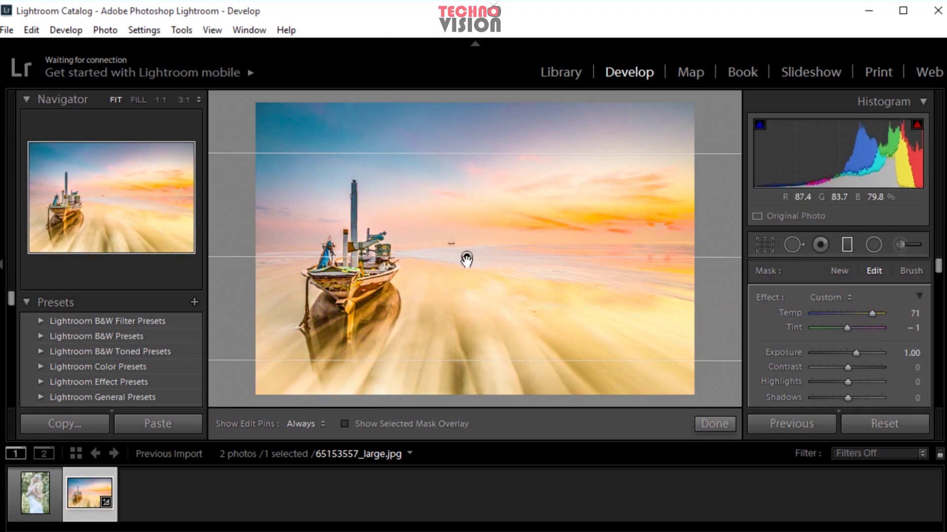
mouse_move(470, 353)
mouse_down()
mouse_move(456, 232)
mouse_move(449, 391)
mouse_up()
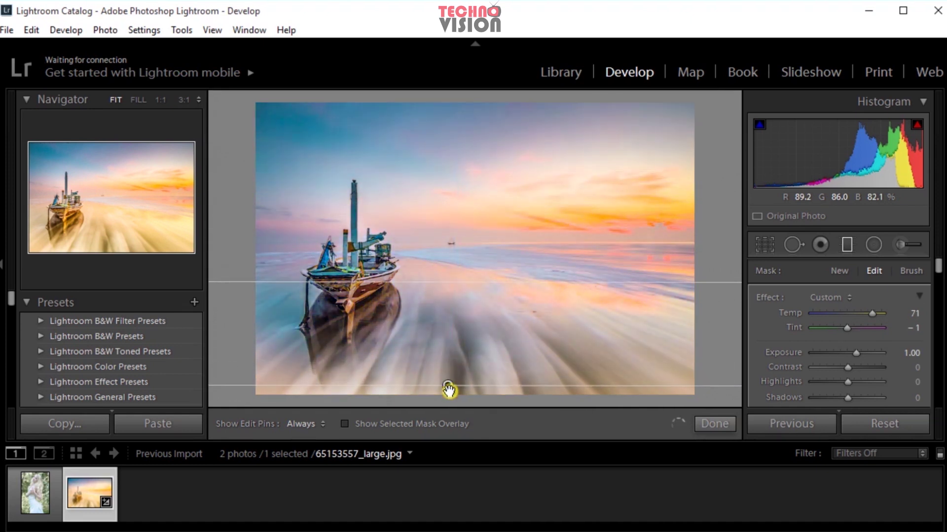
Cool the graduated filter to Temp −36 and stretch it across the horizon and beach
drag(449, 391, 450, 280)
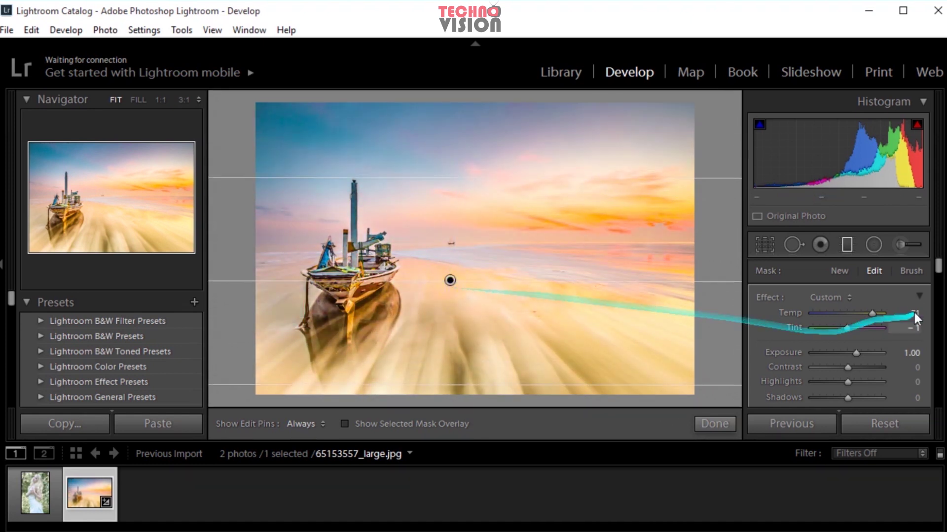
drag(871, 313, 830, 317)
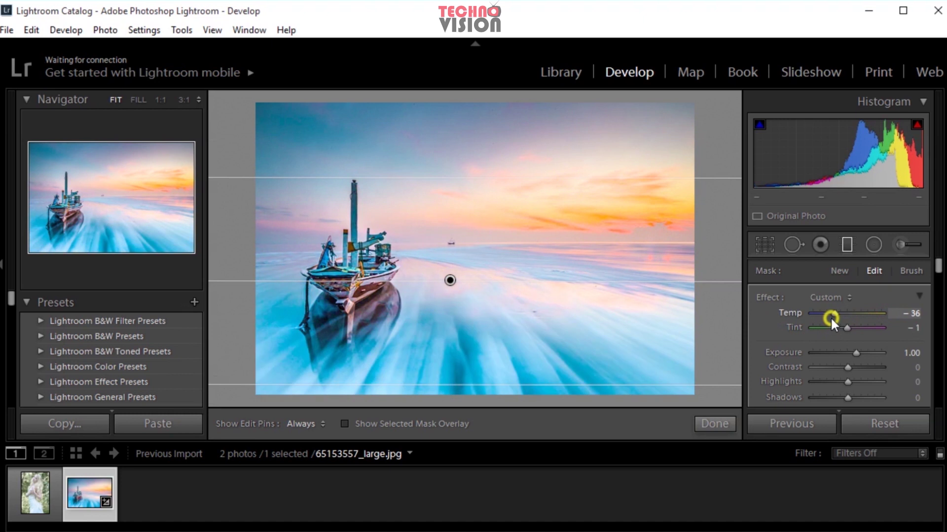
mouse_move(449, 279)
mouse_down()
mouse_move(449, 156)
mouse_move(469, 404)
mouse_up()
mouse_move(467, 350)
mouse_down()
mouse_move(450, 247)
mouse_move(456, 267)
mouse_up()
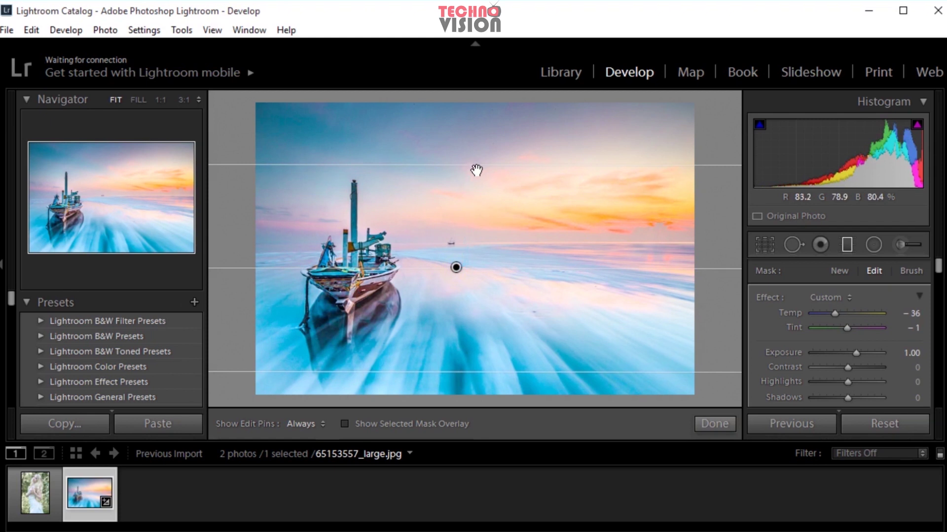
mouse_move(475, 161)
mouse_down()
mouse_move(474, 137)
mouse_move(484, 159)
mouse_move(489, 404)
mouse_up()
mouse_move(469, 371)
mouse_down()
mouse_move(454, 236)
mouse_move(463, 131)
mouse_move(463, 220)
mouse_move(464, 156)
mouse_up()
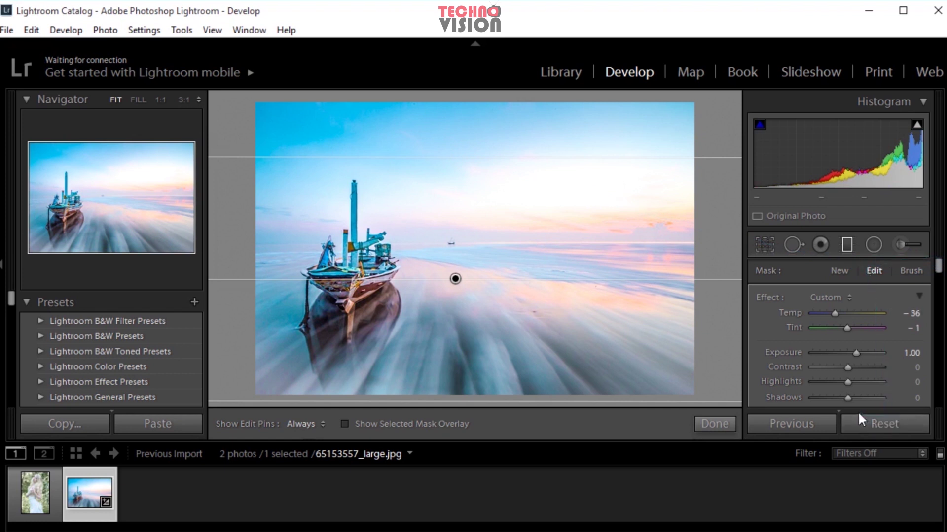
Set an Adjustment Brush to Temp −31 and paint a sky stroke, then undo it
click(898, 243)
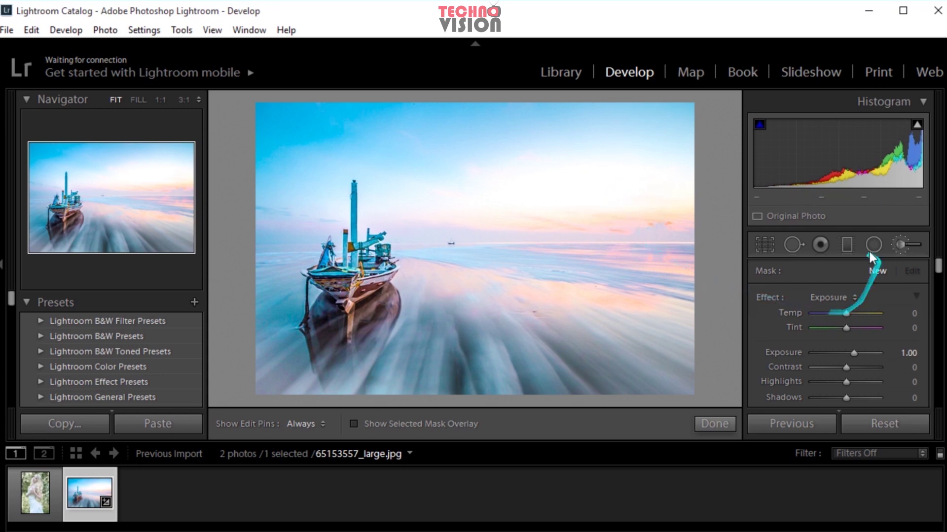
drag(846, 313, 854, 314)
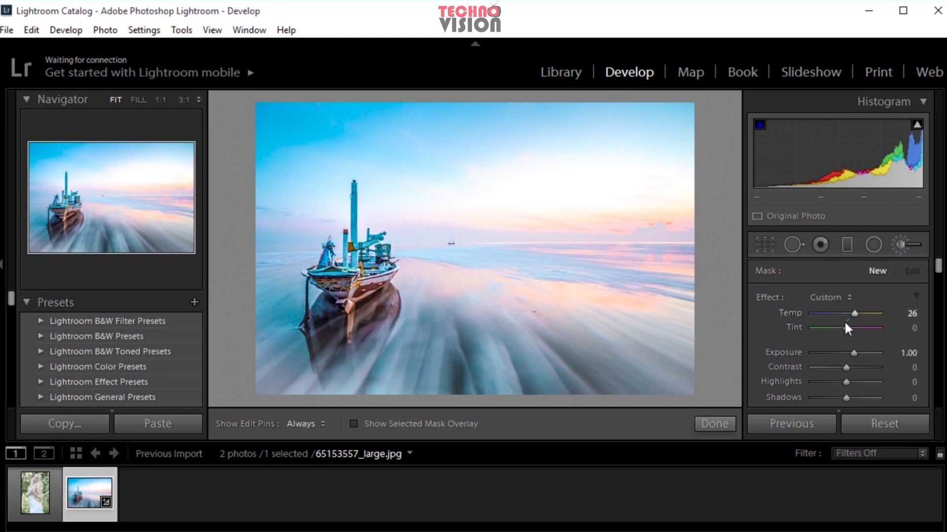
drag(854, 314, 835, 314)
key(h)
mouse_move(558, 184)
mouse_down()
mouse_move(456, 174)
mouse_move(531, 164)
mouse_move(409, 166)
mouse_up()
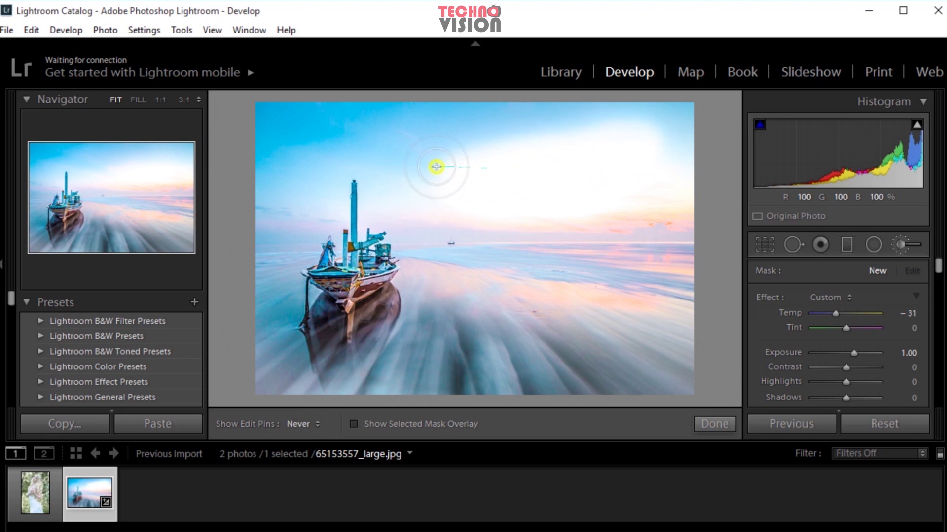
drag(409, 166, 523, 215)
key(h)
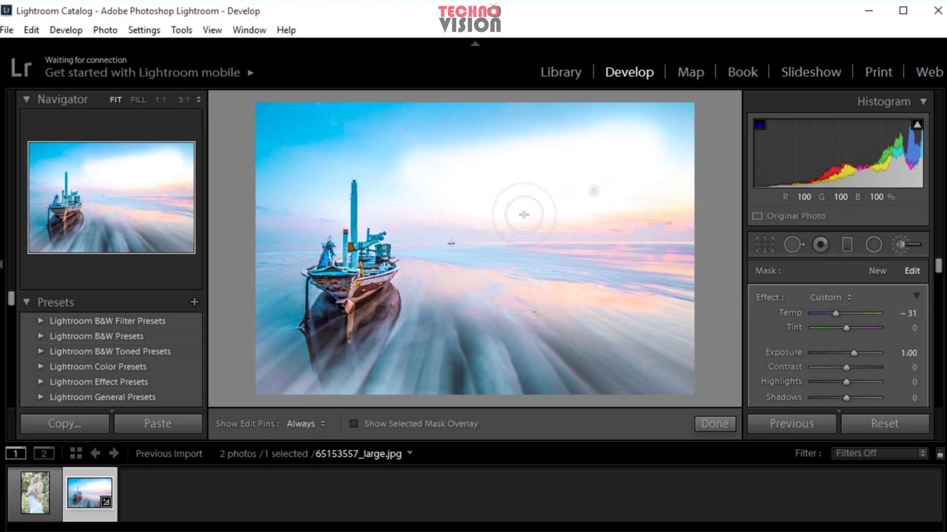
key(ctrl+z)
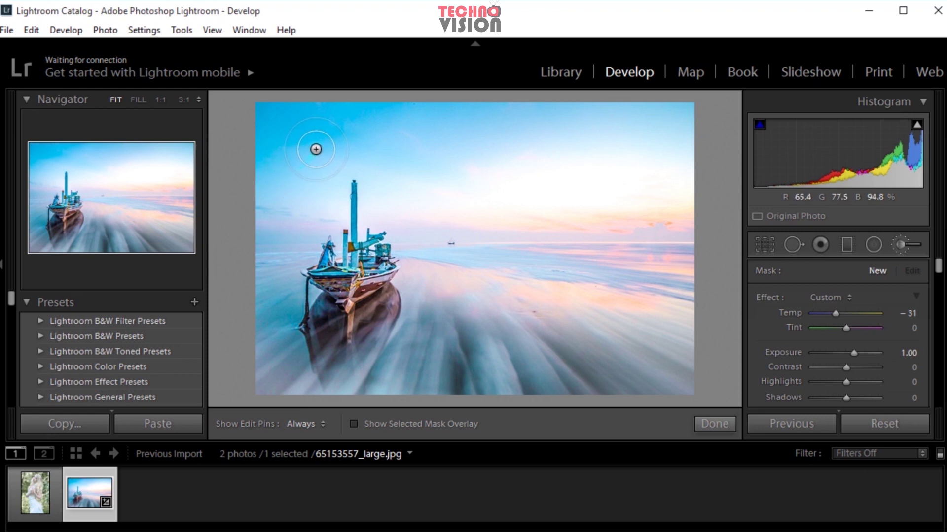
Brush over the upper sky, trying bluer and darker tweaks that are then undone
drag(305, 150, 348, 144)
key(h)
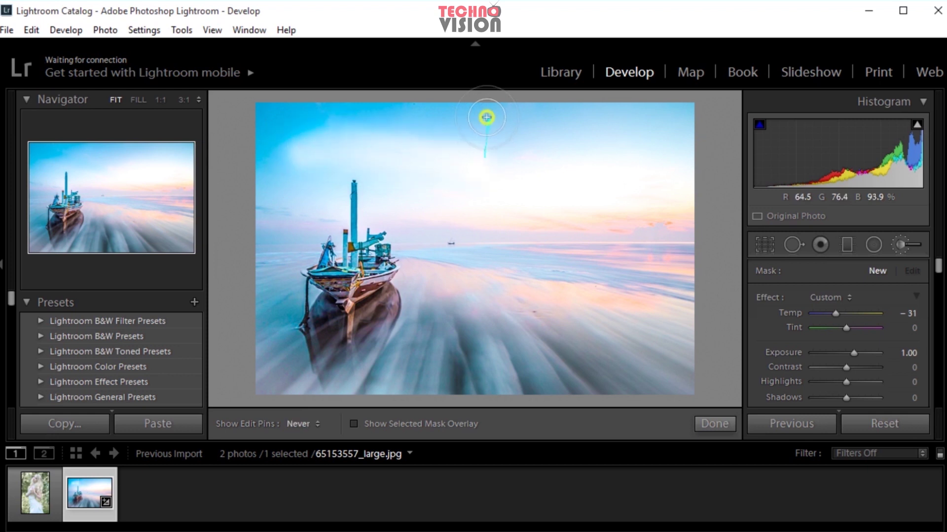
drag(483, 161, 436, 142)
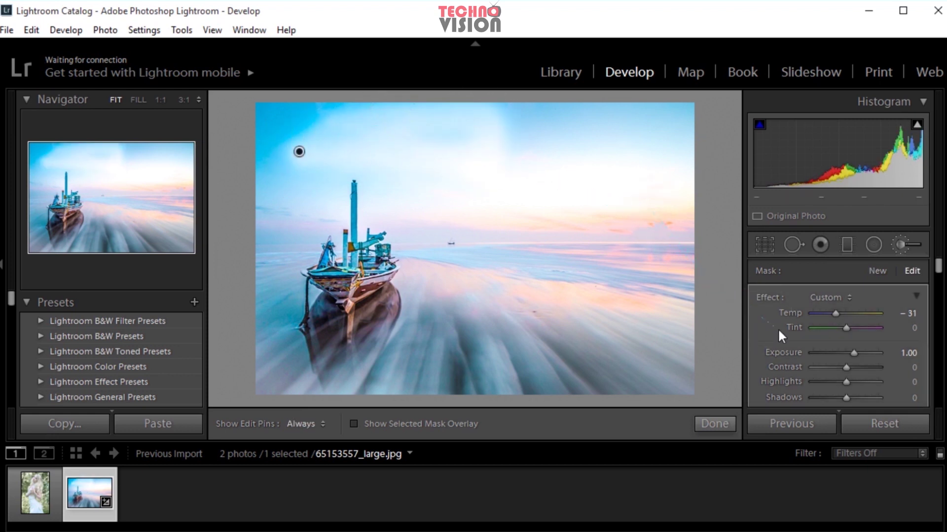
mouse_move(835, 315)
mouse_down()
mouse_move(810, 321)
mouse_move(828, 324)
mouse_up()
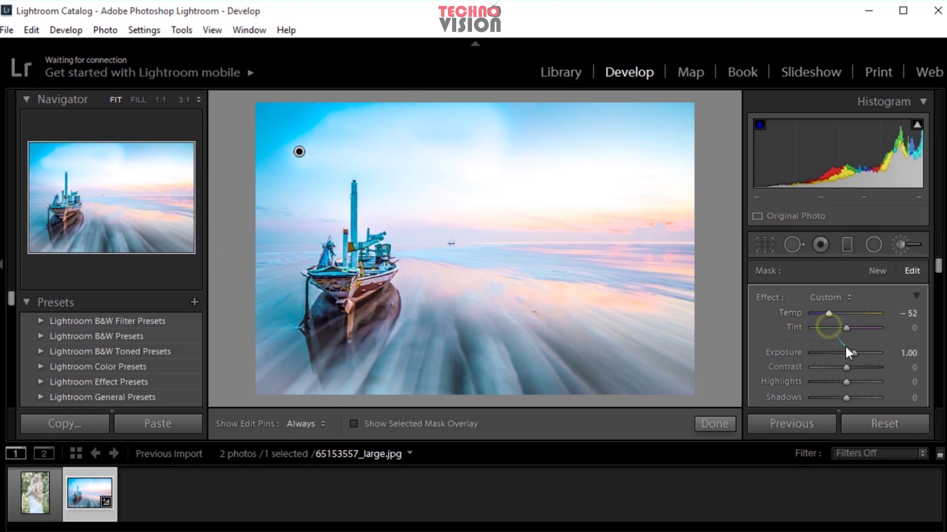
drag(845, 351, 843, 356)
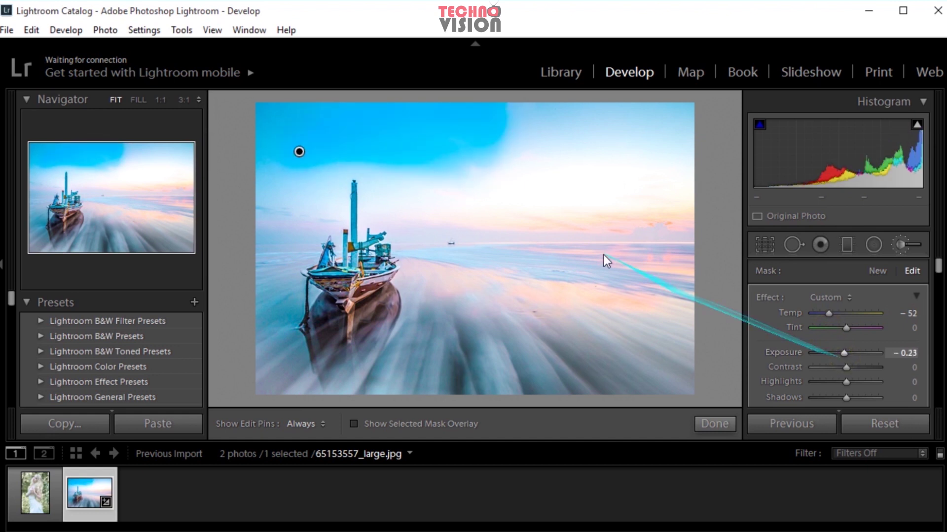
key(ctrl+z)
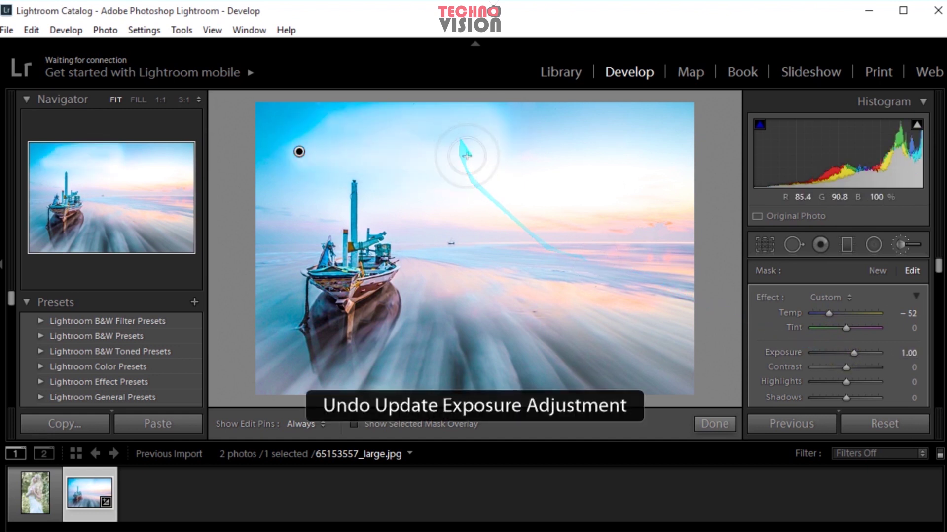
key(ctrl+z)
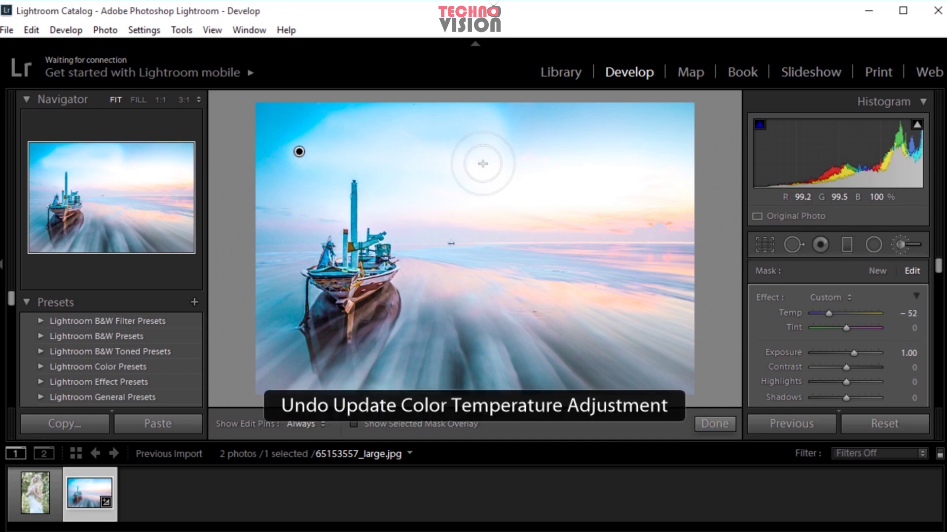
Move the sky adjustment up and left, then start a fresh adjustment
drag(299, 153, 517, 213)
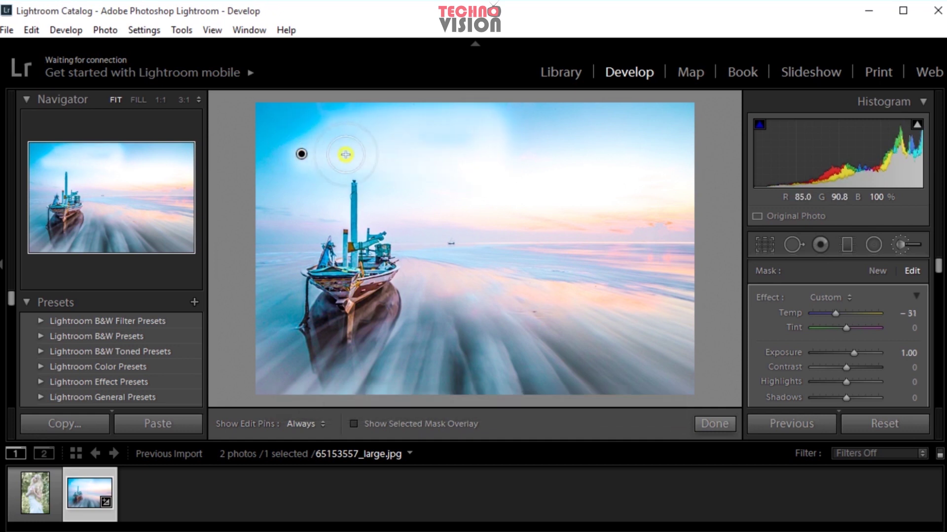
mouse_move(465, 239)
mouse_down()
mouse_move(472, 172)
mouse_move(410, 178)
mouse_up()
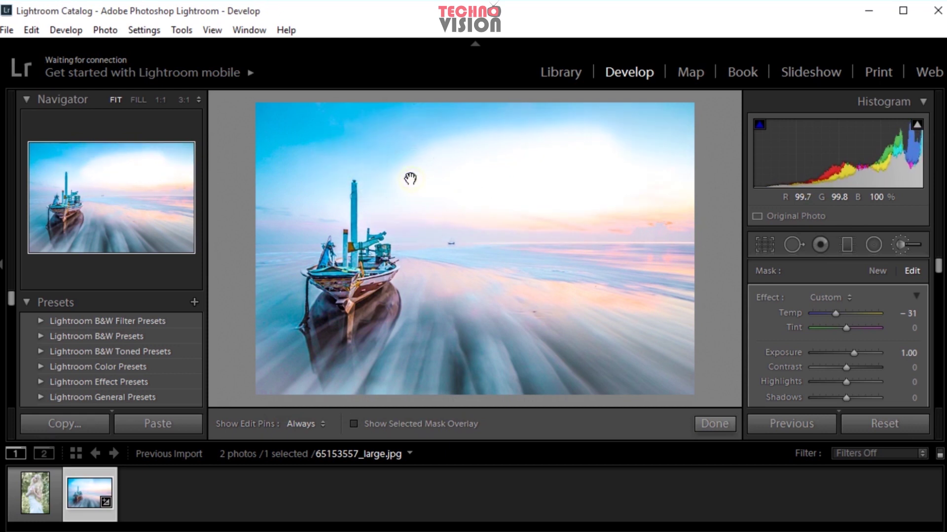
key(Delete)
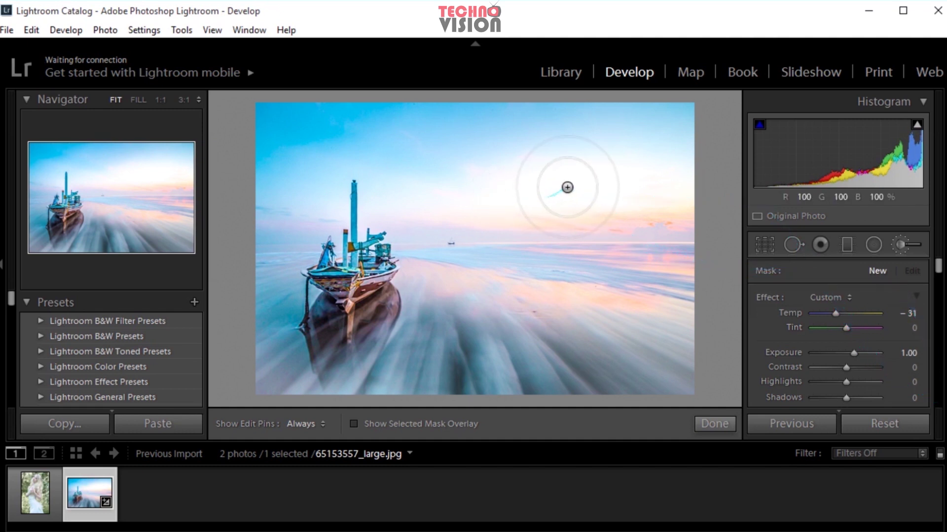
Paint another brightening stroke across the upper-left sky and fine-tune its temperature and exposure
key(h)
drag(634, 161, 270, 150)
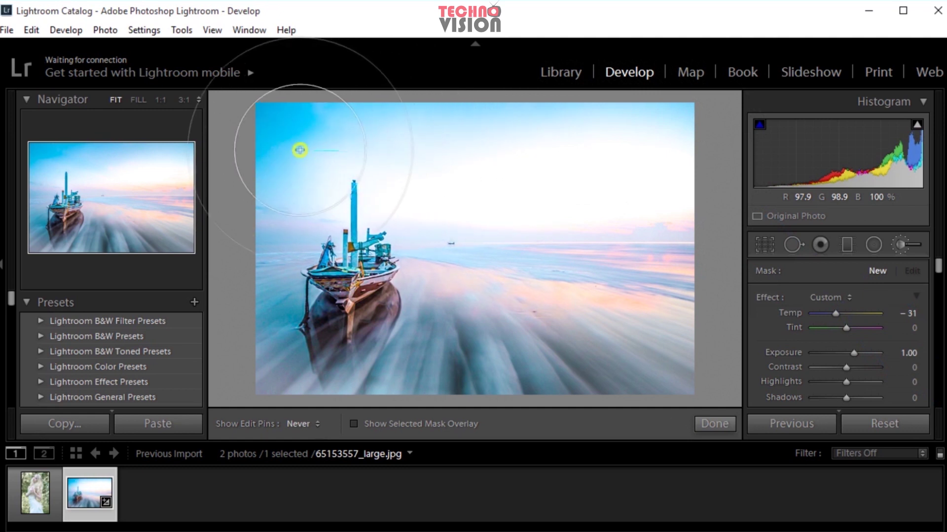
key(h)
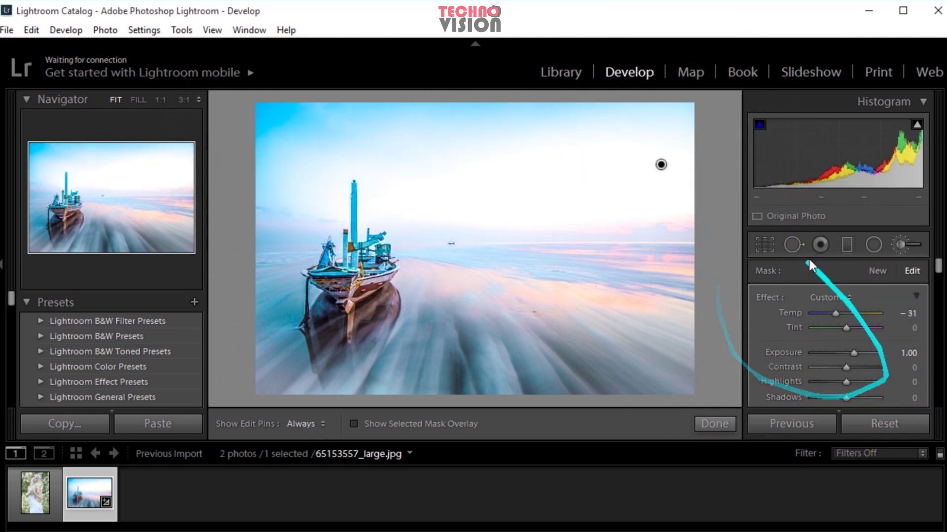
key(h)
key(h)
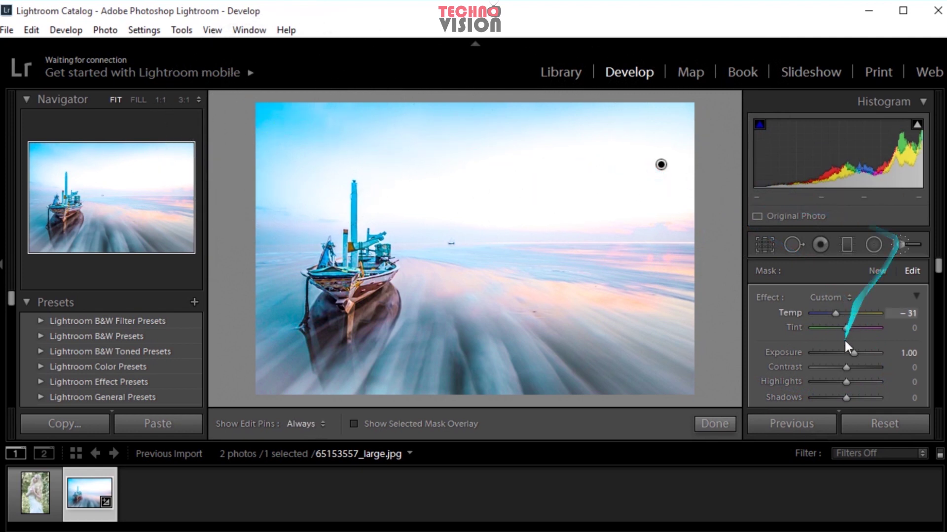
drag(835, 312, 834, 312)
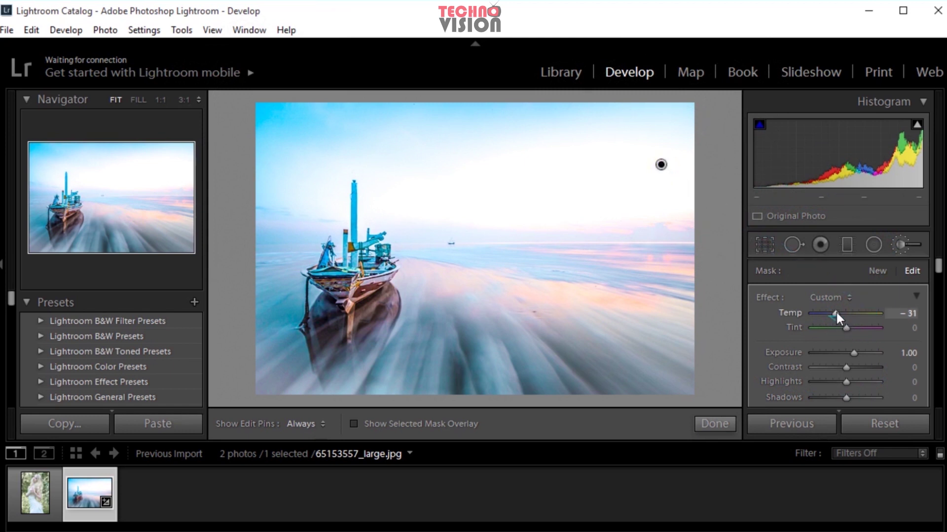
drag(849, 354, 835, 357)
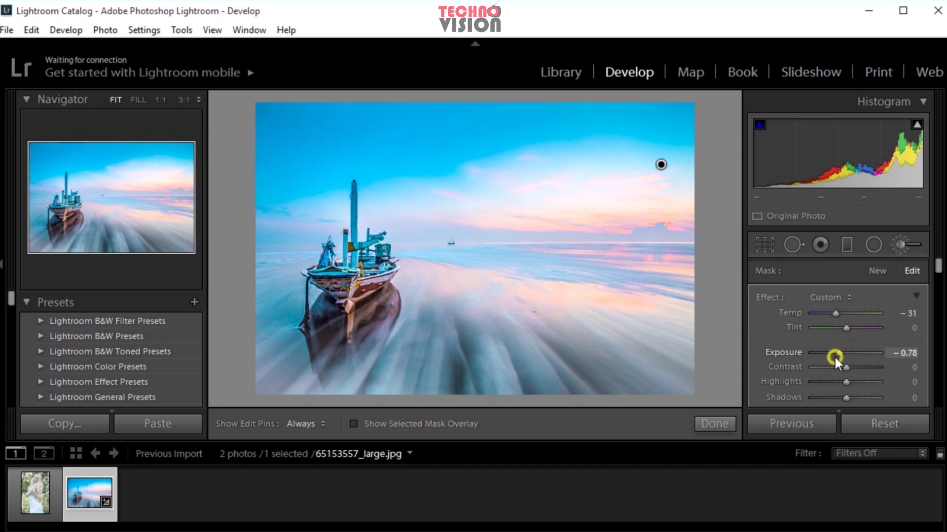
mouse_move(839, 315)
mouse_down()
mouse_move(829, 315)
mouse_move(844, 323)
mouse_move(836, 322)
mouse_up()
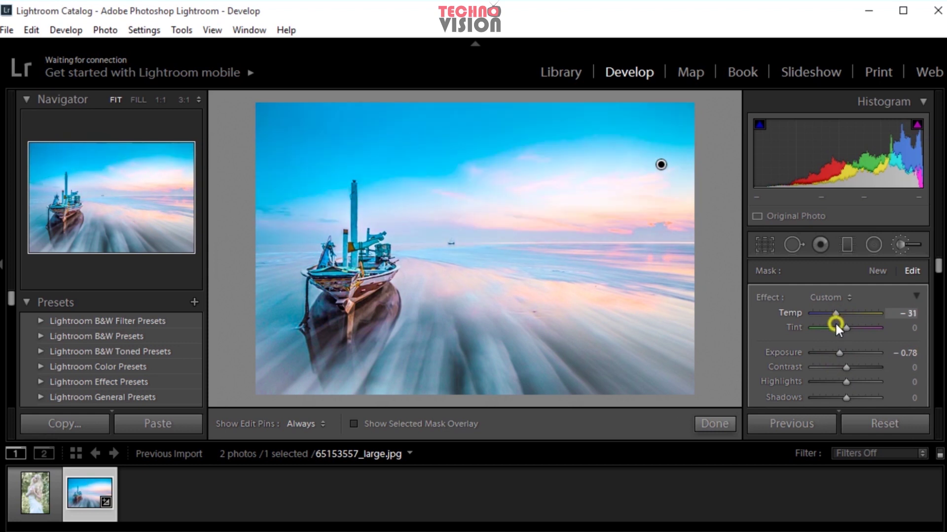
Move the cooling radial filter down onto the horizon and commit it
mouse_move(661, 167)
mouse_down()
mouse_move(664, 239)
mouse_move(635, 134)
mouse_move(536, 140)
mouse_move(541, 286)
mouse_up()
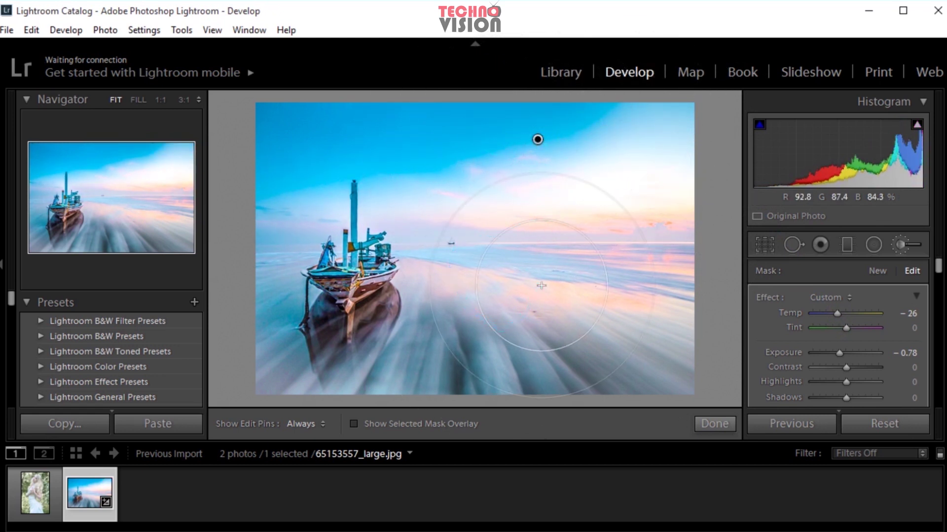
key(Delete)
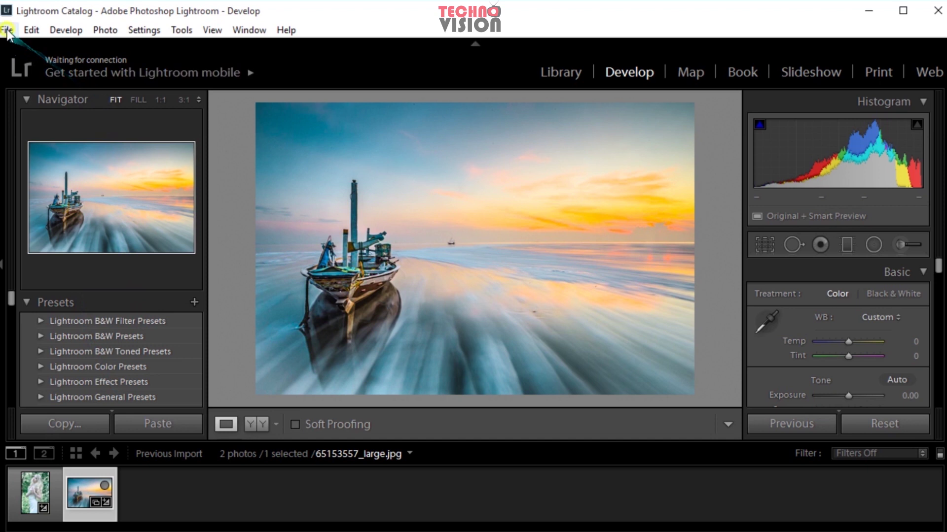
click(7, 31)
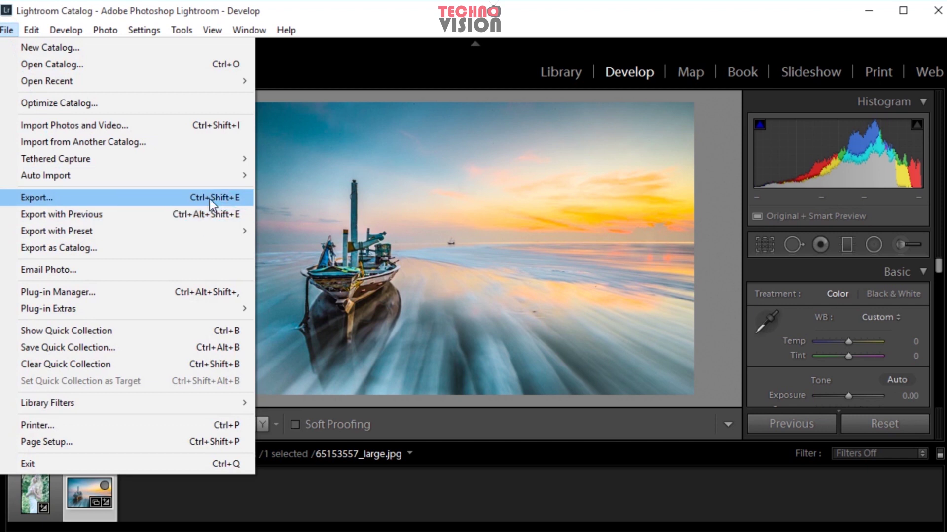
Set up the export to a Specific folder, check the 240 resolution, and browse to Desktop
click(451, 49)
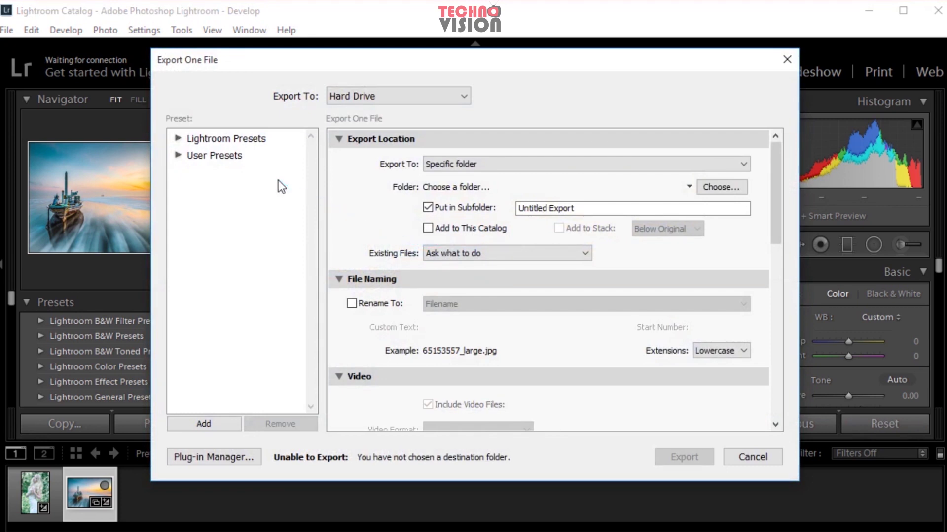
click(566, 162)
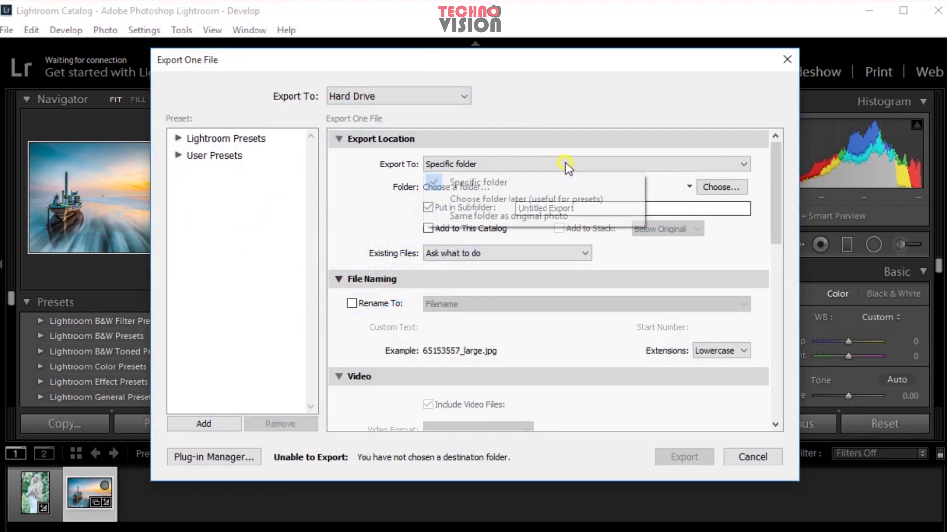
click(619, 143)
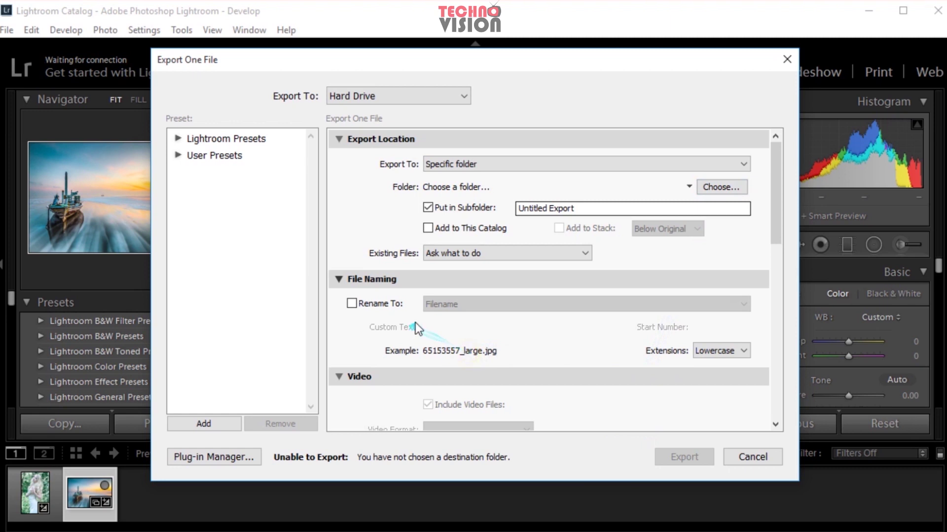
drag(776, 192, 775, 306)
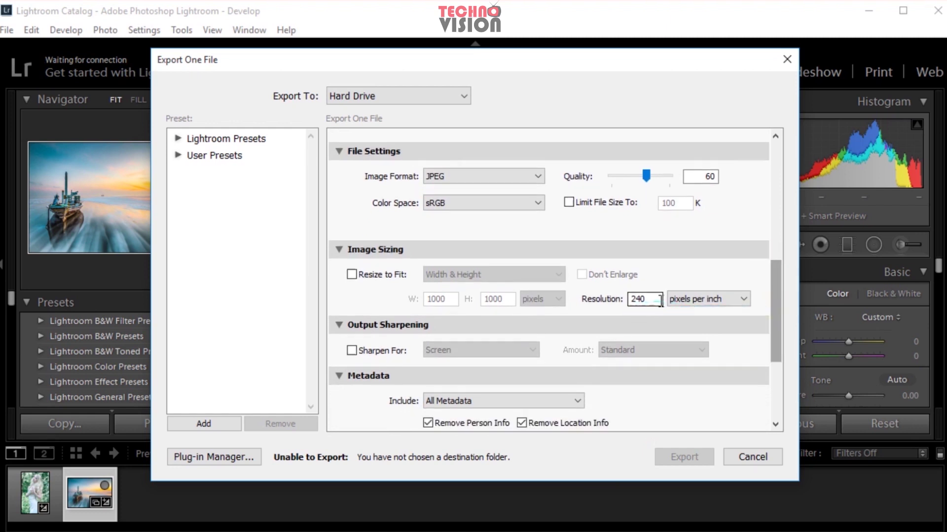
click(681, 302)
double_click(646, 299)
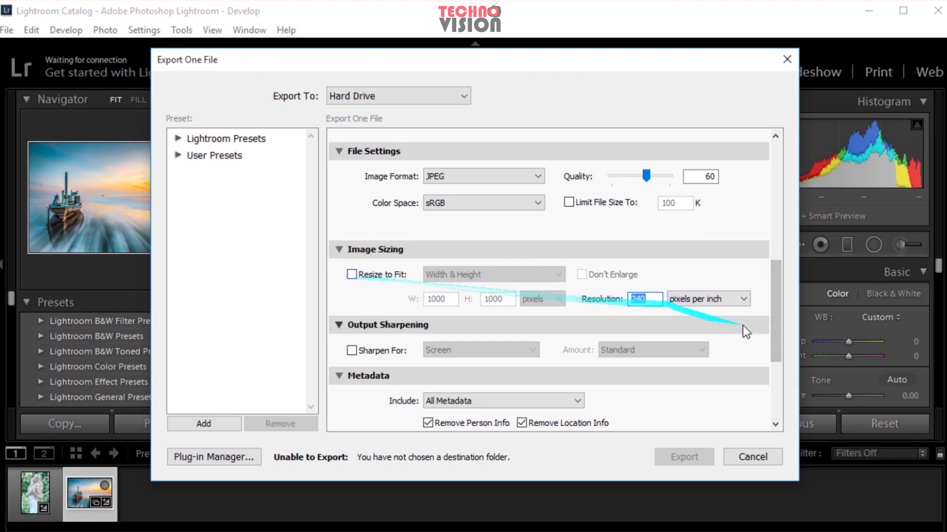
mouse_move(777, 331)
mouse_down()
mouse_move(779, 389)
mouse_move(772, 176)
mouse_up()
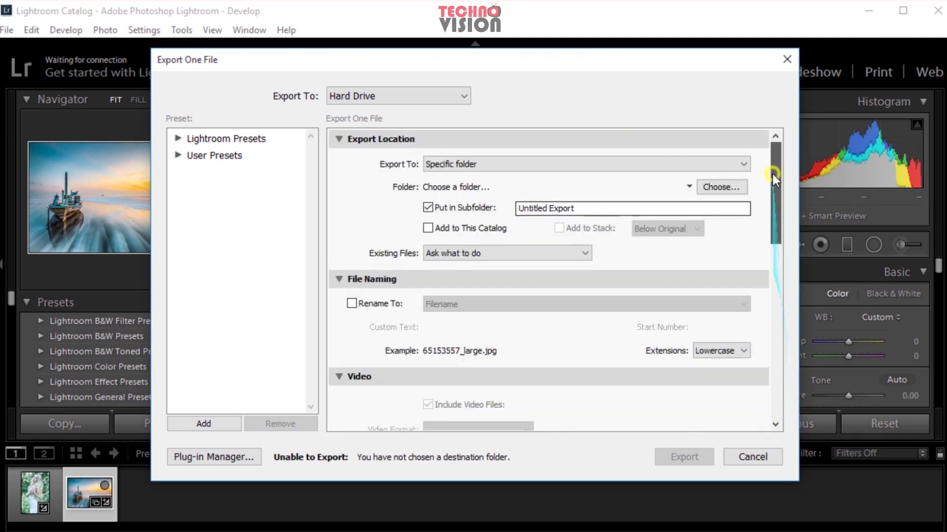
click(719, 190)
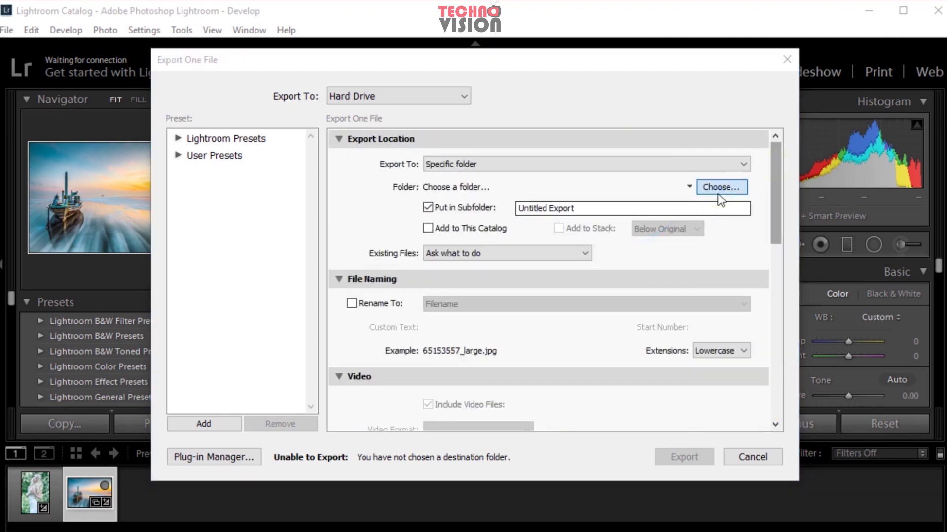
click(285, 231)
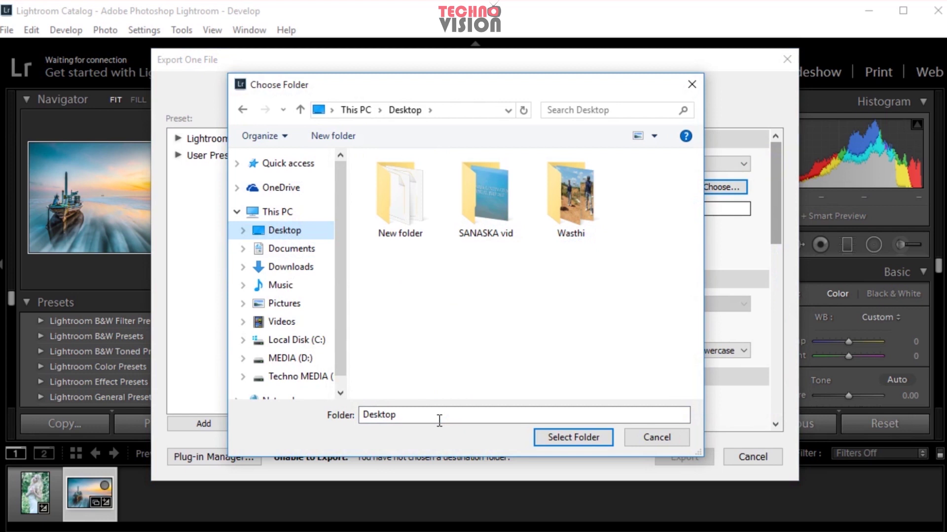
Try entering 'edit tv' as the destination folder, dismissing the path-not-found error
click(438, 419)
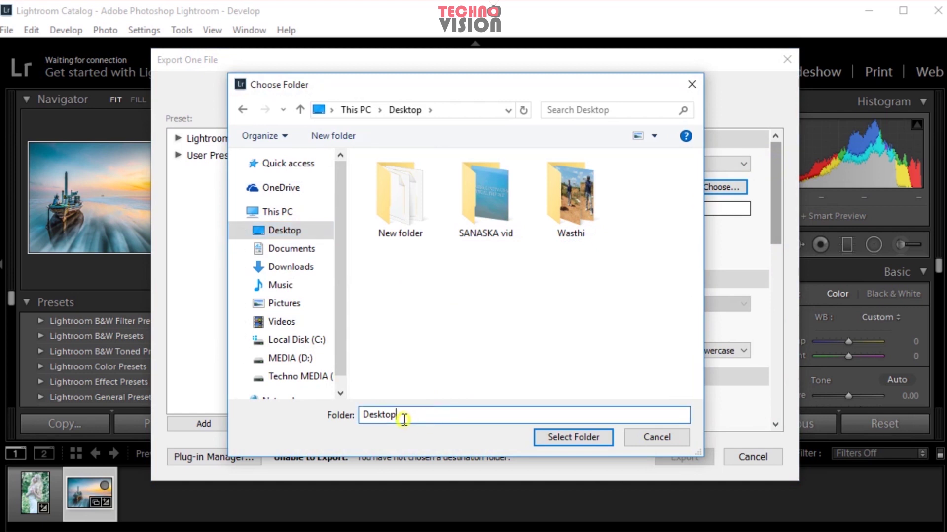
text(edit tv)
key(Return)
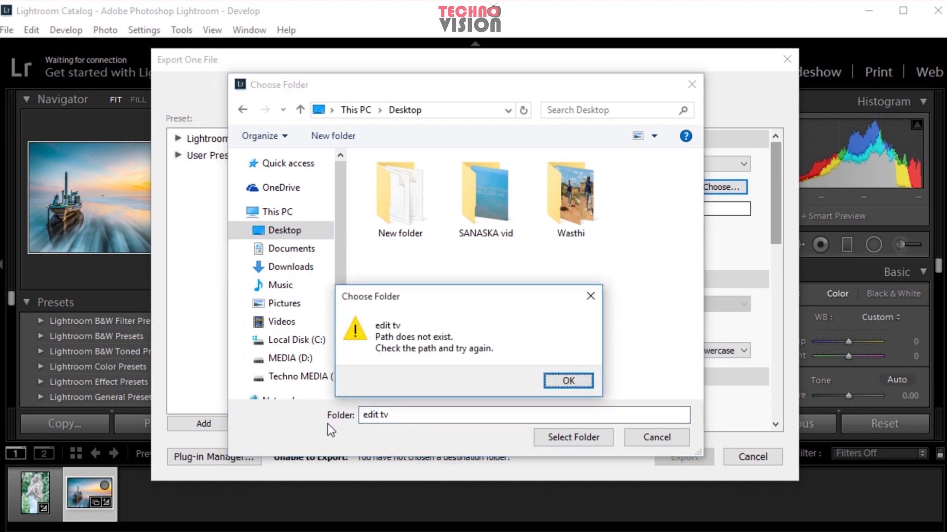
click(581, 385)
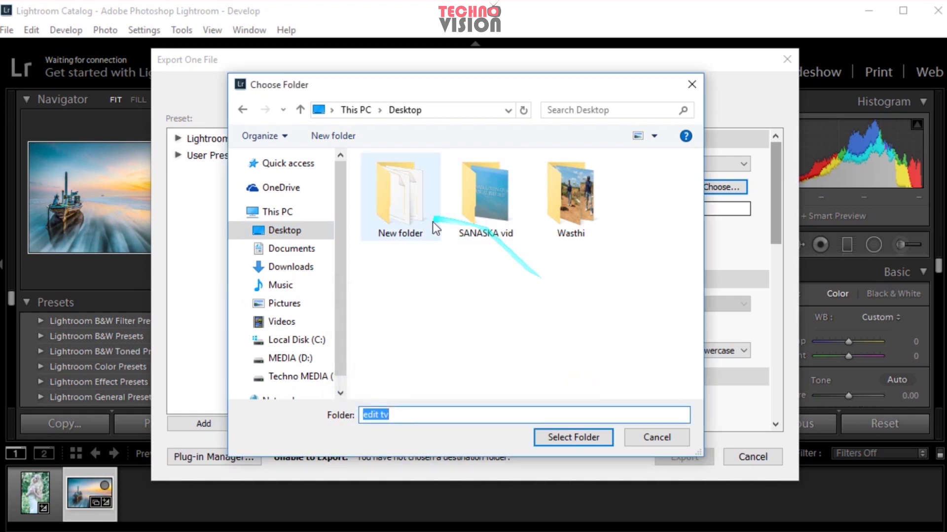
Choose New folder on the Desktop as destination and export the photo
double_click(416, 220)
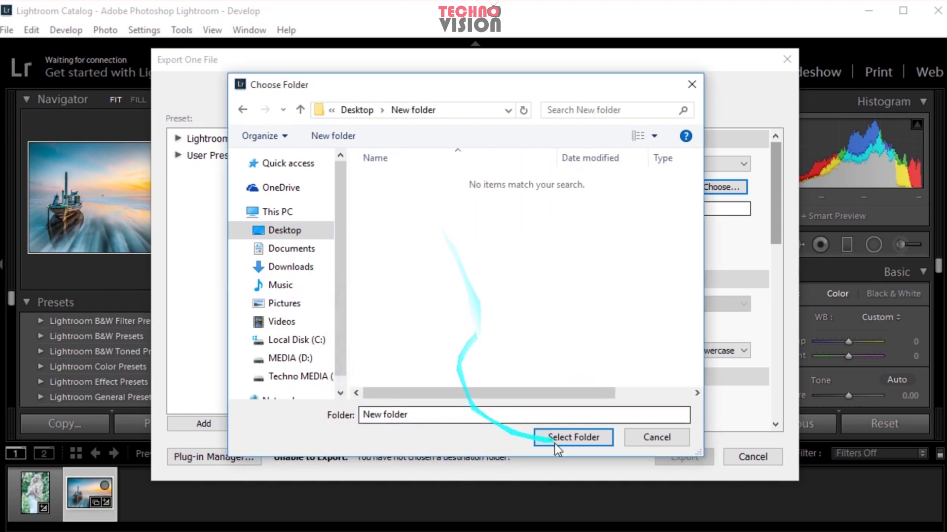
click(561, 439)
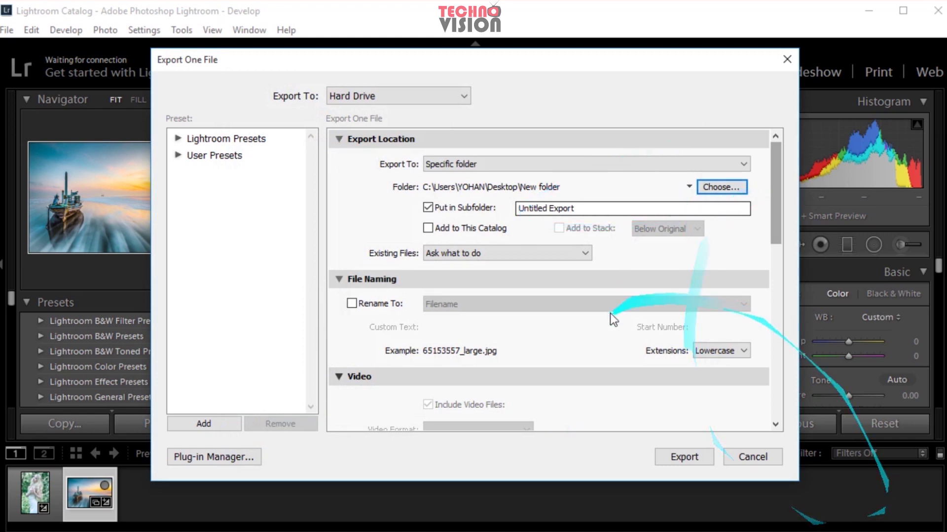
click(690, 454)
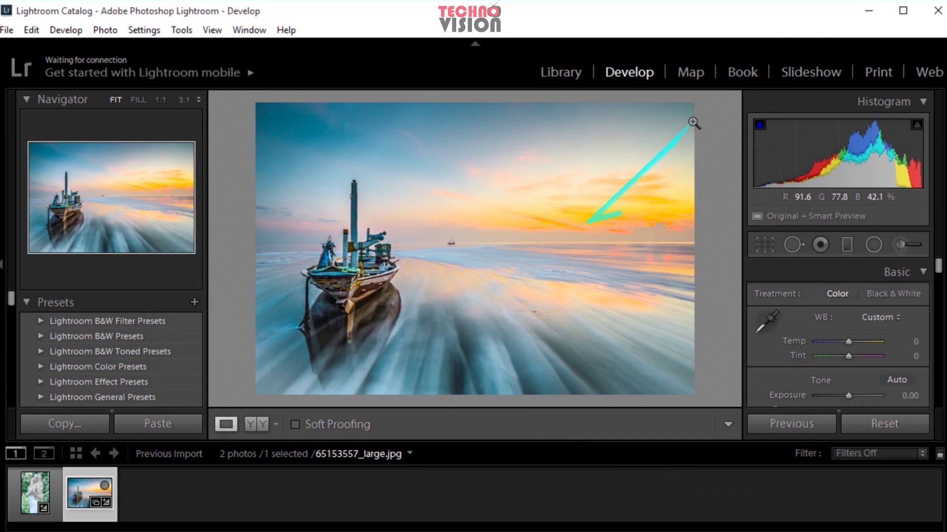
click(875, 13)
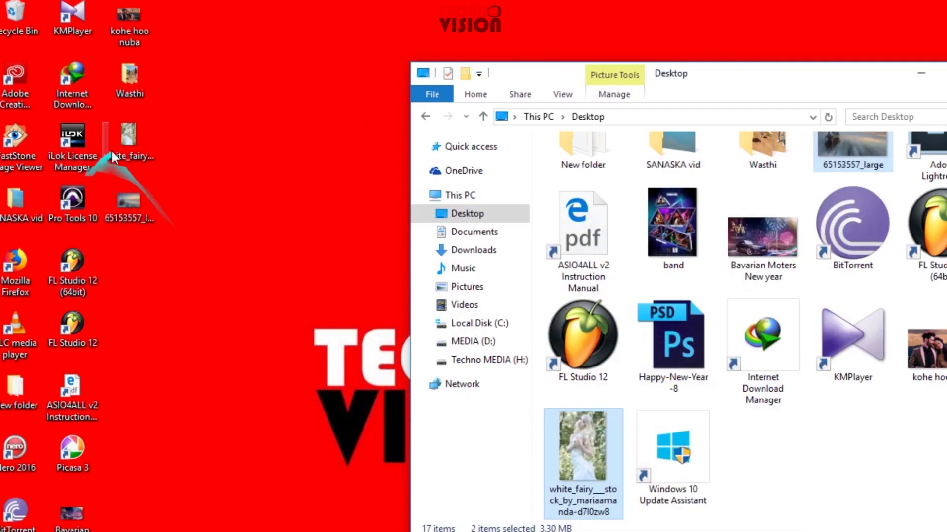
Open New folder > Untitled Export and view the exported 65153557_large image full-size
double_click(22, 393)
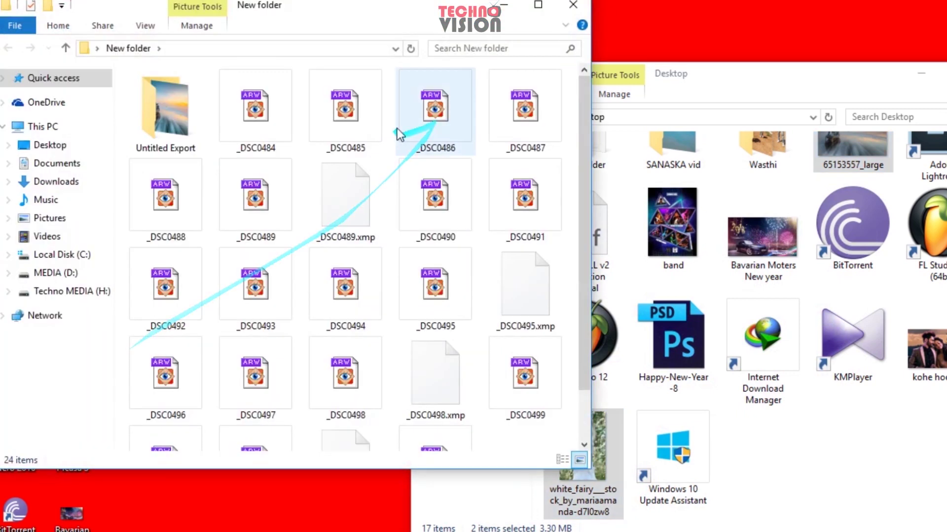
drag(293, 19, 447, 58)
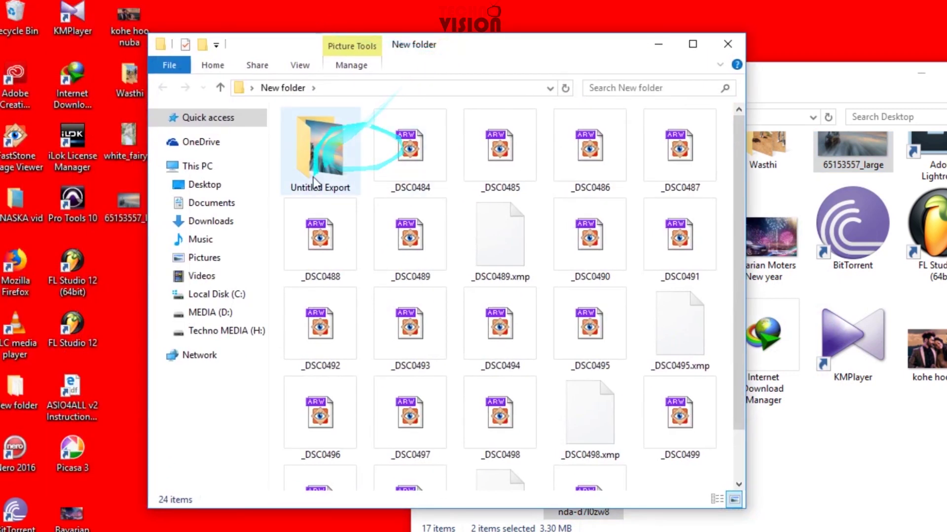
click(319, 164)
double_click(319, 164)
click(318, 159)
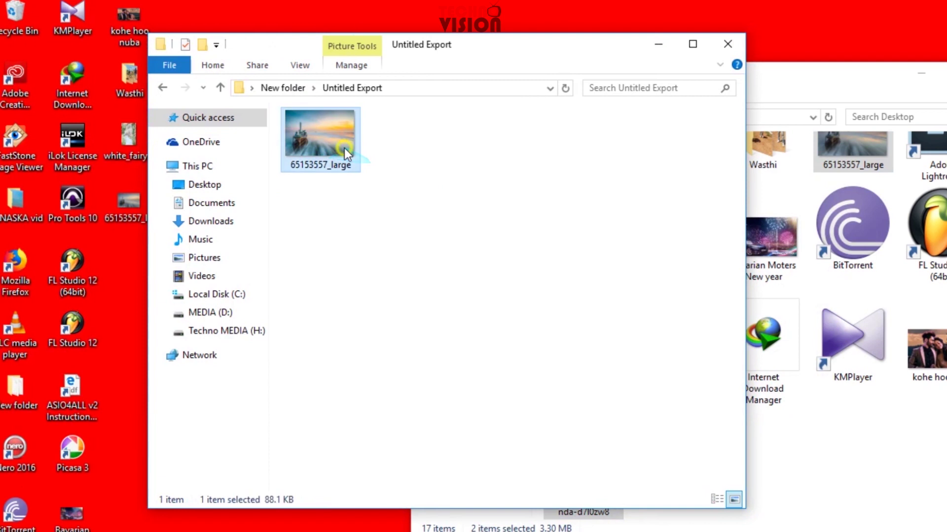
double_click(306, 149)
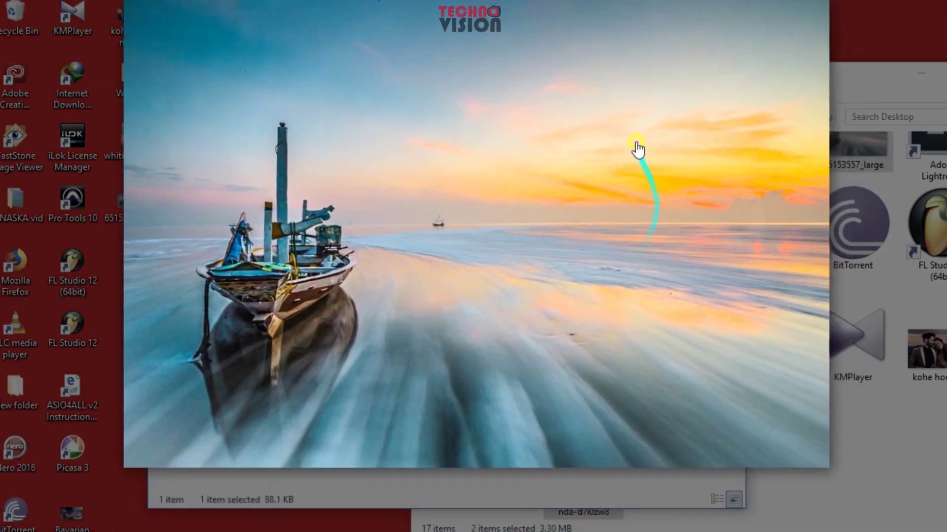
drag(637, 148, 650, 175)
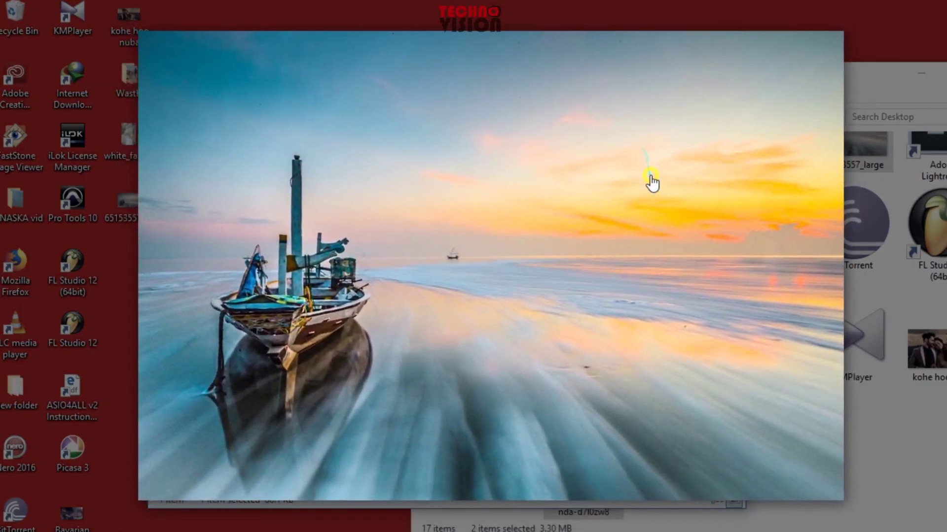